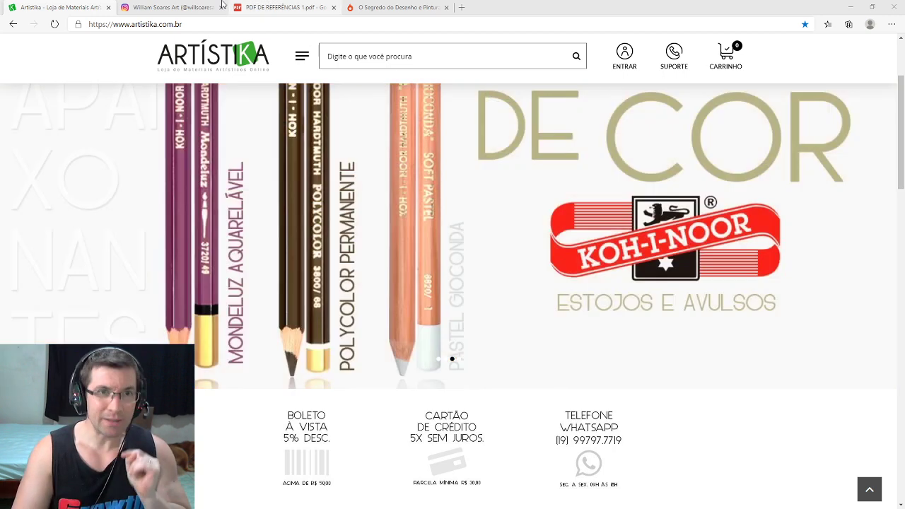
Step: Open the artist's Instagram profile and scroll down through the posted artwork
left_click(203, 5)
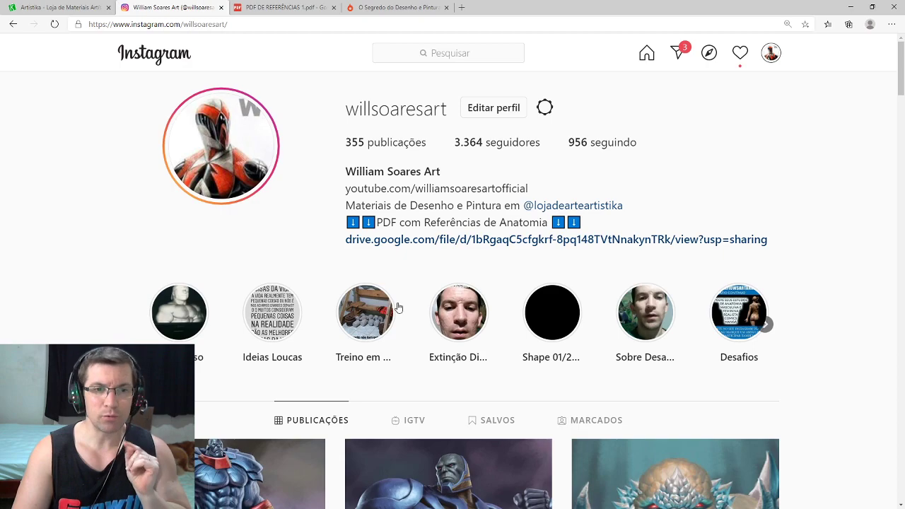
scroll(398, 307, "down", 5)
scroll(460, 354, "down", 3)
scroll(523, 390, "up", 6)
scroll(523, 391, "down", 2)
scroll(527, 386, "down", 5)
Step: Return to the profile bio and open the linked 'PDF DE REFERÊNCIAS 1.pdf'
scroll(530, 382, "down", 8)
scroll(535, 374, "up", 6)
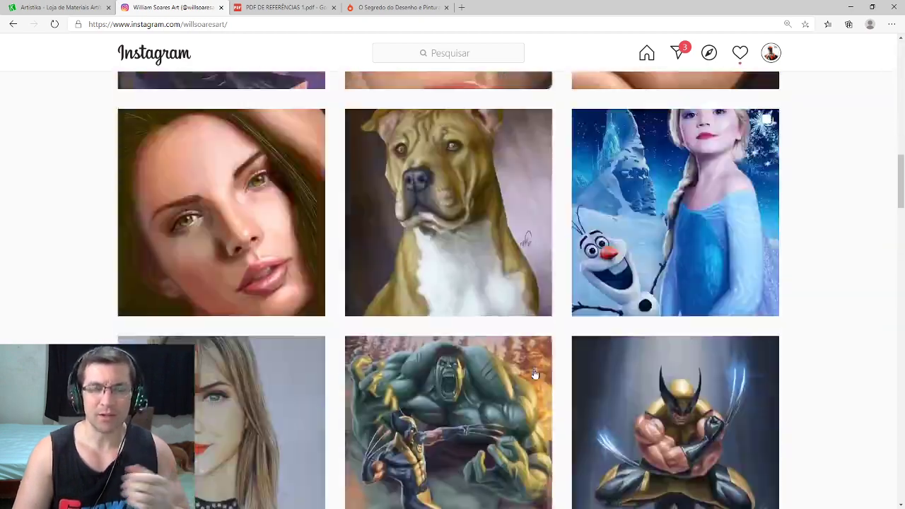
scroll(534, 375, "up", 6)
scroll(527, 377, "up", 3)
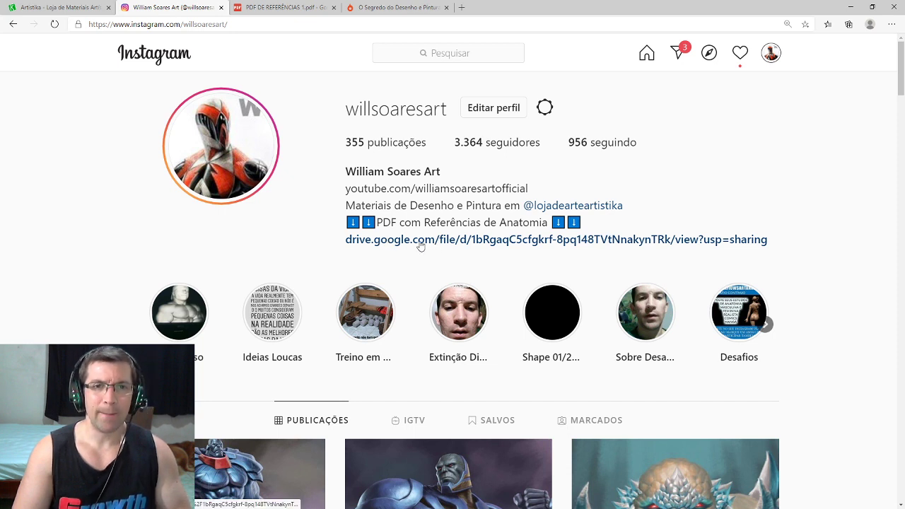
left_click(296, 7)
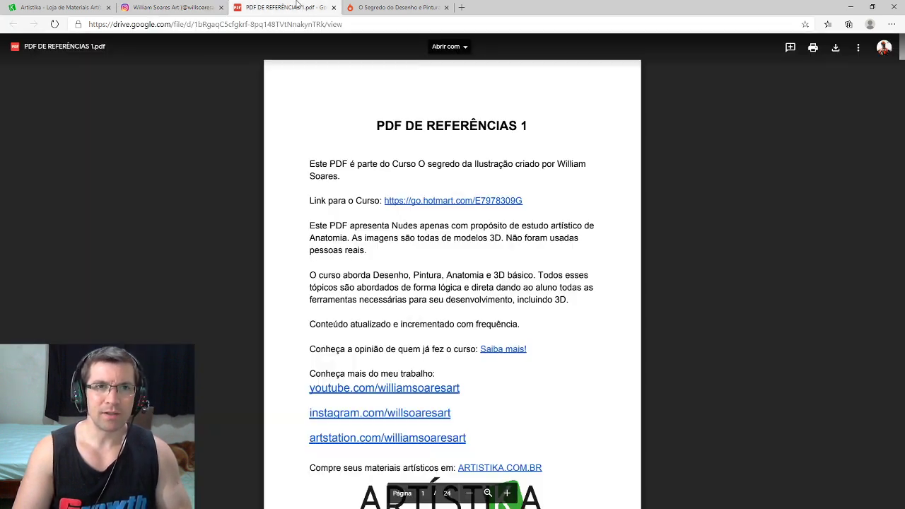
Step: Page down through the anatomy PDF's 3D figure reference pages
scroll(396, 305, "down", 3)
scroll(397, 305, "down", 5)
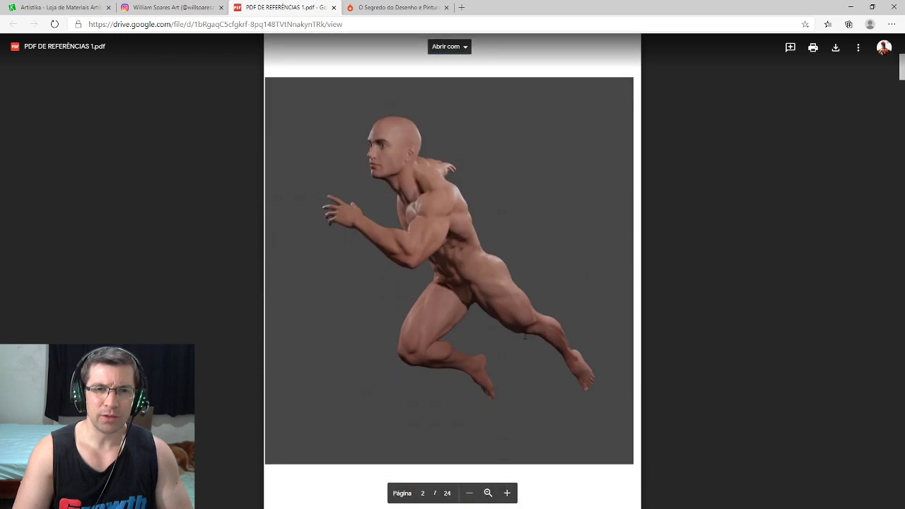
scroll(396, 305, "down", 6)
scroll(397, 306, "down", 1)
scroll(584, 325, "down", 5)
scroll(590, 330, "down", 5)
scroll(596, 335, "down", 1)
scroll(601, 341, "down", 4)
Step: Scroll back to page 1 of the PDF and return to the Instagram profile
scroll(603, 343, "up", 2)
scroll(605, 350, "up", 8)
scroll(608, 360, "up", 7)
scroll(611, 373, "up", 8)
scroll(612, 372, "up", 8)
scroll(607, 367, "up", 1)
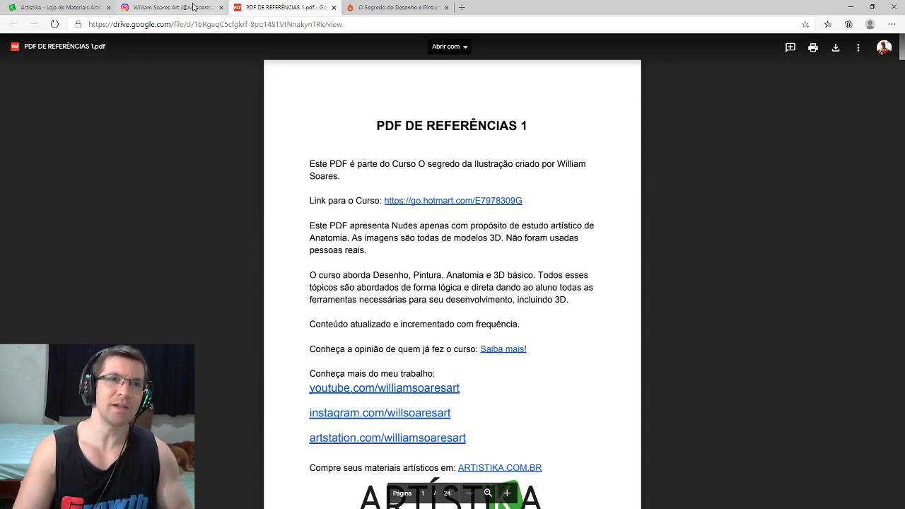
left_click(170, 7)
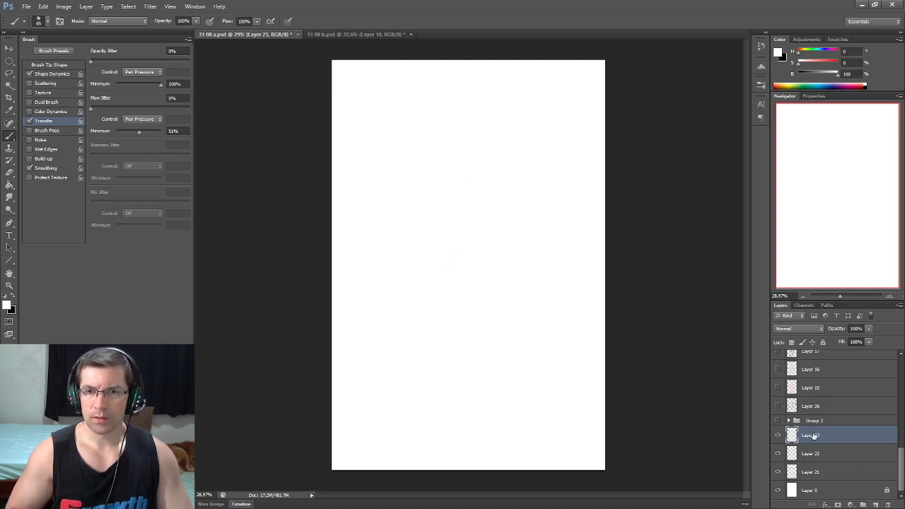
Step: Delete the unused Layer 23 from '31 08 a.psd'
left_click(886, 505)
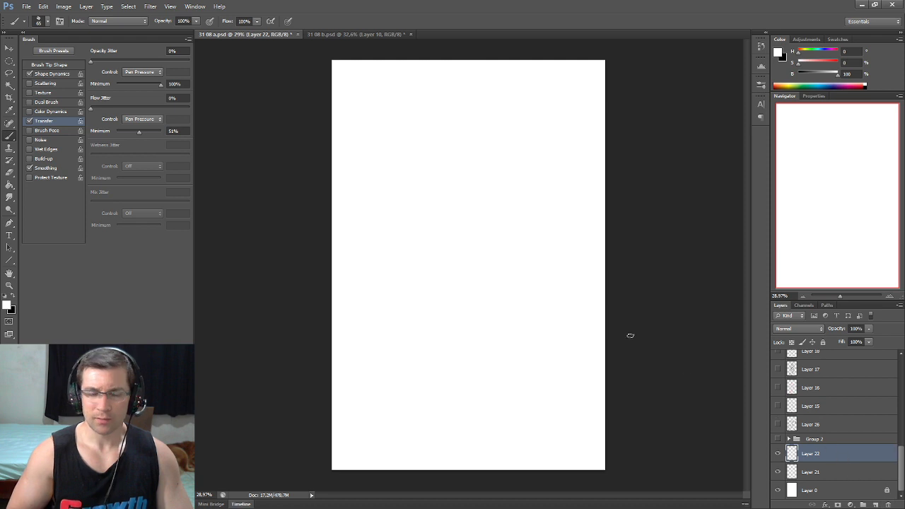
Step: Set black as the drawing colour and sketch the head oval and body outline
key("x")
left_click_drag(465, 162, 404, 330)
left_click_drag(433, 182, 425, 333)
left_click_drag(453, 162, 417, 334)
left_click_drag(422, 163, 478, 146)
mouse_move(409, 183)
left_mouse_down()
mouse_move(377, 299)
mouse_move(412, 438)
left_mouse_up()
left_click_drag(375, 293, 446, 453)
Step: Sketch the neck and jaw curves, the lower-right fist circles and arcs over the head
left_click_drag(473, 278, 495, 384)
mouse_move(445, 338)
left_mouse_down()
mouse_move(470, 393)
mouse_move(529, 382)
left_mouse_up()
mouse_move(452, 423)
left_mouse_down()
mouse_move(527, 397)
mouse_move(412, 423)
left_mouse_up()
mouse_move(466, 386)
left_mouse_down()
mouse_move(541, 385)
mouse_move(499, 401)
left_mouse_up()
left_click_drag(539, 375, 582, 396)
left_click_drag(559, 350, 538, 428)
left_click_drag(509, 371, 595, 399)
mouse_move(433, 152)
left_mouse_down()
mouse_move(516, 102)
mouse_move(562, 106)
mouse_move(543, 187)
left_mouse_up()
mouse_move(531, 85)
left_mouse_down()
mouse_move(588, 105)
mouse_move(565, 85)
mouse_move(551, 141)
left_mouse_up()
Step: Add the upper-right fist, neck curves and light hatching along the left edge
left_click_drag(538, 187, 488, 311)
left_click_drag(537, 292, 503, 331)
mouse_move(510, 327)
left_mouse_down()
mouse_move(447, 347)
mouse_move(532, 346)
left_mouse_up()
left_click_drag(529, 316, 569, 373)
left_click_drag(369, 361, 341, 434)
left_click_drag(367, 337, 342, 370)
Step: Sketch a bold chest oval with inner curves
left_click_drag(440, 178, 434, 220)
left_click_drag(499, 164, 474, 274)
left_click_drag(453, 170, 495, 272)
left_click_drag(463, 191, 467, 225)
left_click_drag(488, 226, 458, 268)
left_click_drag(444, 227, 460, 263)
left_click_drag(467, 182, 481, 263)
Step: Rough in the left and lower-left side of the figure
left_click_drag(401, 226, 382, 337)
left_click_drag(447, 348, 375, 333)
left_click_drag(385, 282, 453, 347)
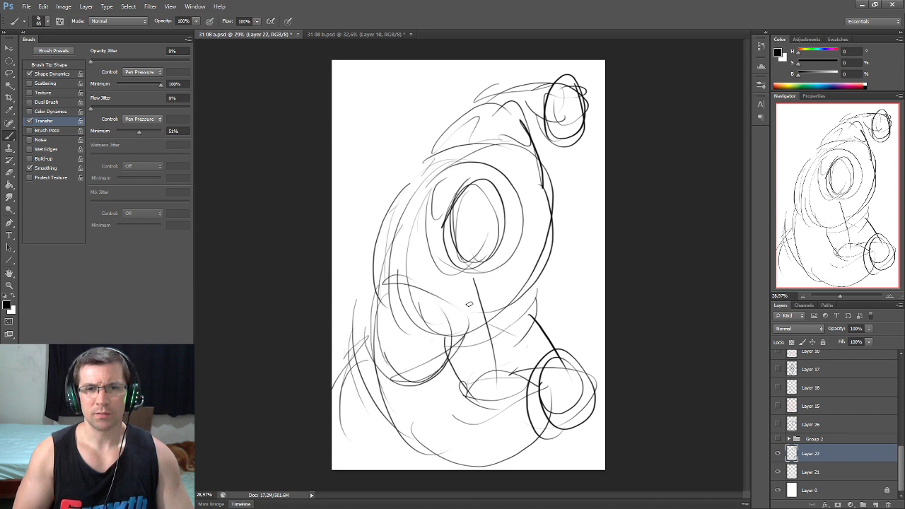
left_click_drag(471, 290, 449, 336)
left_click_drag(418, 216, 396, 297)
left_click_drag(392, 226, 424, 314)
mouse_move(421, 300)
left_mouse_down()
mouse_move(478, 276)
mouse_move(424, 354)
left_mouse_up()
Step: Add dark strokes across the mid and right torso, curving around the chest
mouse_move(520, 237)
left_mouse_down()
mouse_move(509, 324)
mouse_move(524, 339)
left_mouse_up()
left_click_drag(484, 254, 510, 244)
left_click_drag(523, 177, 534, 249)
left_click_drag(424, 164, 397, 185)
mouse_move(375, 227)
left_mouse_down()
mouse_move(442, 185)
mouse_move(459, 268)
mouse_move(469, 228)
mouse_move(505, 222)
left_mouse_up()
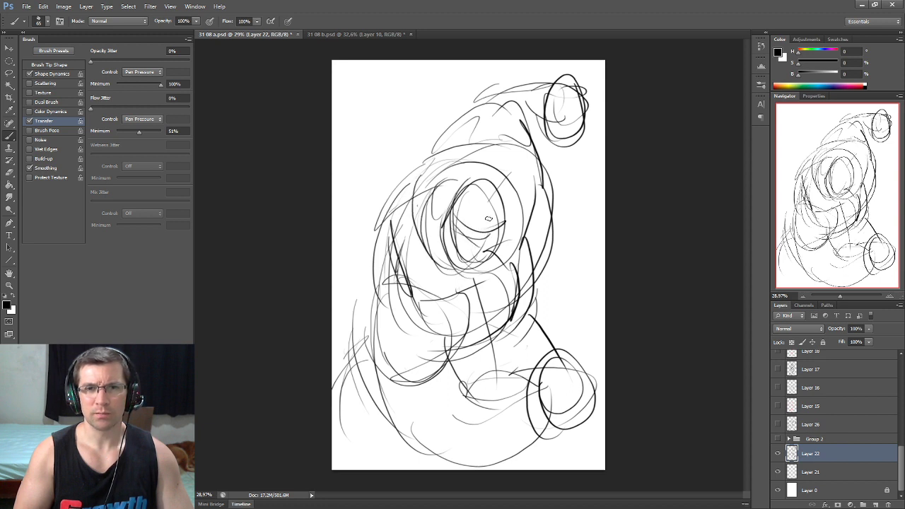
Step: Add a centre line to the head oval and redraw it in darker strokes
mouse_move(478, 190)
left_mouse_down()
mouse_move(481, 266)
mouse_move(494, 269)
mouse_move(428, 273)
left_mouse_up()
left_click_drag(525, 212, 497, 265)
left_click_drag(476, 161, 524, 255)
left_click_drag(524, 180, 534, 230)
left_click_drag(509, 163, 531, 256)
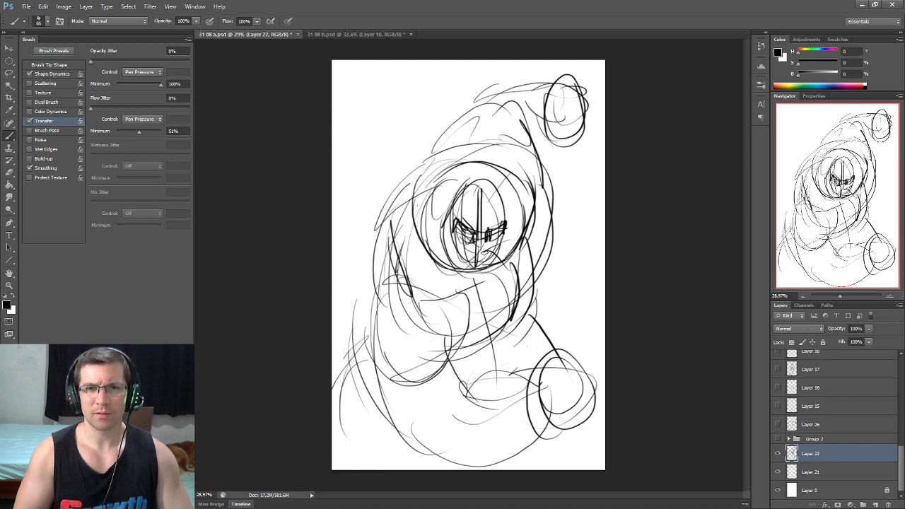
Step: Darken the masked face details and the head circle
left_click_drag(477, 248, 468, 251)
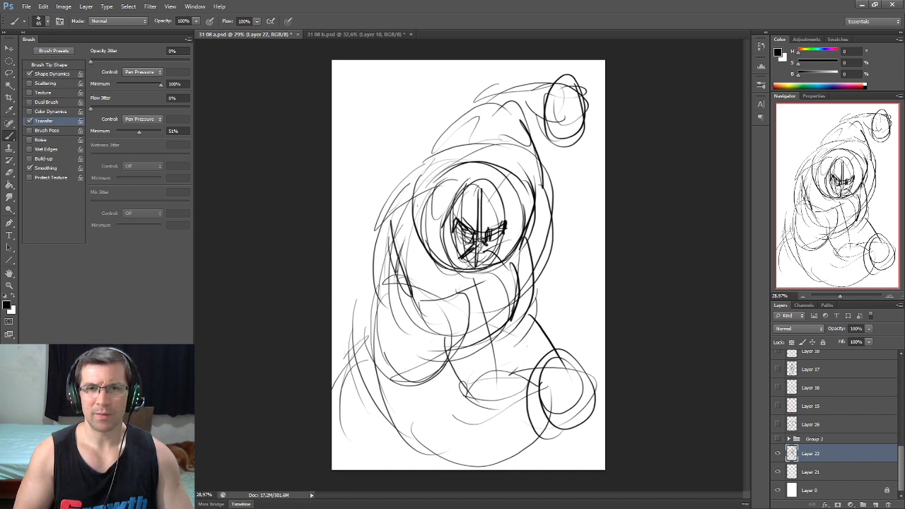
left_click_drag(464, 232, 481, 241)
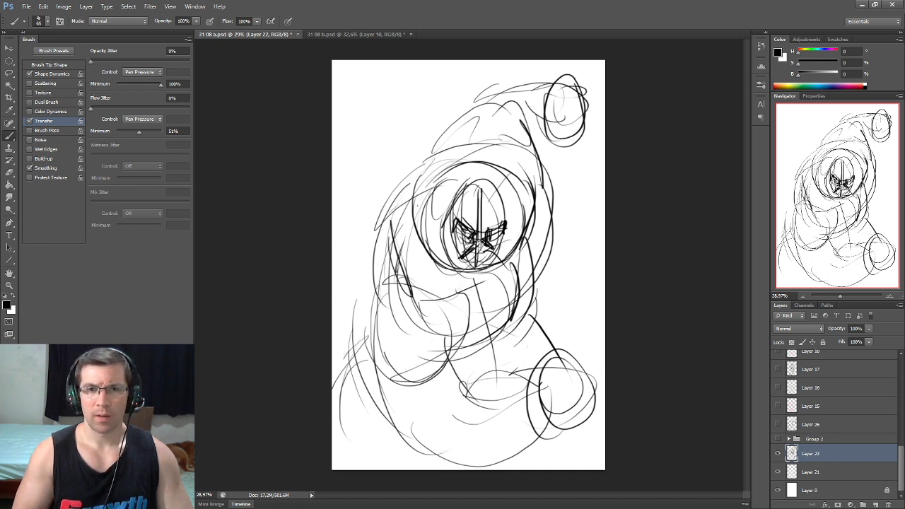
left_click_drag(487, 235, 470, 198)
mouse_move(407, 212)
left_mouse_down()
mouse_move(520, 159)
mouse_move(481, 286)
mouse_move(428, 184)
left_mouse_up()
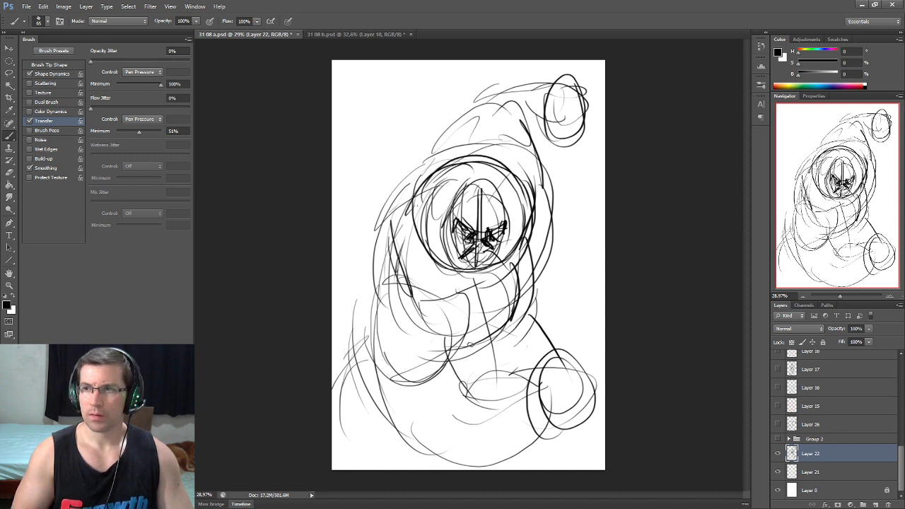
Step: Draw the left leg contour, nudge the sketch upward, and add strokes along the bottom
left_click_drag(468, 345, 456, 362)
mouse_move(373, 344)
left_mouse_down()
mouse_move(376, 396)
mouse_move(438, 463)
left_mouse_up()
left_click_drag(500, 394, 499, 384)
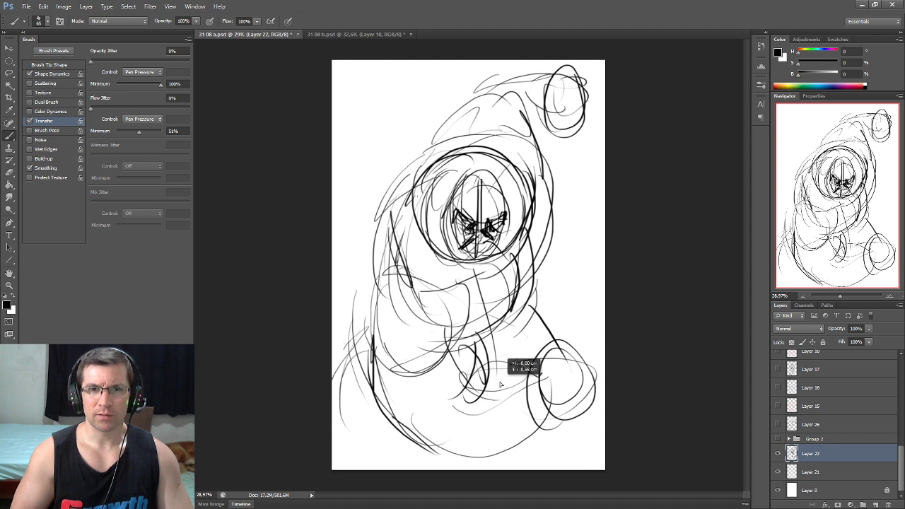
mouse_move(456, 454)
left_mouse_down()
mouse_move(424, 467)
mouse_move(523, 424)
left_mouse_up()
left_click_drag(467, 386, 442, 413)
left_click_drag(403, 389, 419, 397)
Step: Strengthen the figure's left contour, darken the head's right side, and add a lower arch
mouse_move(381, 263)
left_mouse_down()
mouse_move(371, 346)
mouse_move(360, 315)
left_mouse_up()
mouse_move(392, 217)
left_mouse_down()
mouse_move(370, 244)
mouse_move(430, 127)
mouse_move(472, 114)
left_mouse_up()
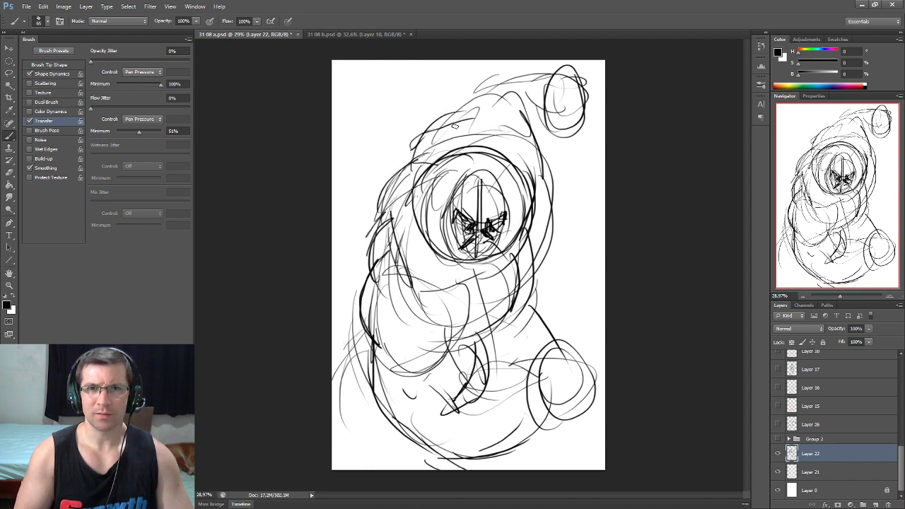
mouse_move(504, 86)
left_mouse_down()
mouse_move(541, 134)
mouse_move(522, 165)
mouse_move(498, 284)
mouse_move(445, 361)
left_mouse_up()
left_click_drag(458, 324, 423, 322)
left_click_drag(437, 285, 450, 249)
left_click_drag(392, 245, 390, 268)
Step: Firm up the left side and arc a bold line over the head
left_click_drag(396, 211, 360, 267)
left_click_drag(398, 174, 361, 266)
left_click_drag(374, 209, 364, 269)
left_click_drag(450, 109, 526, 82)
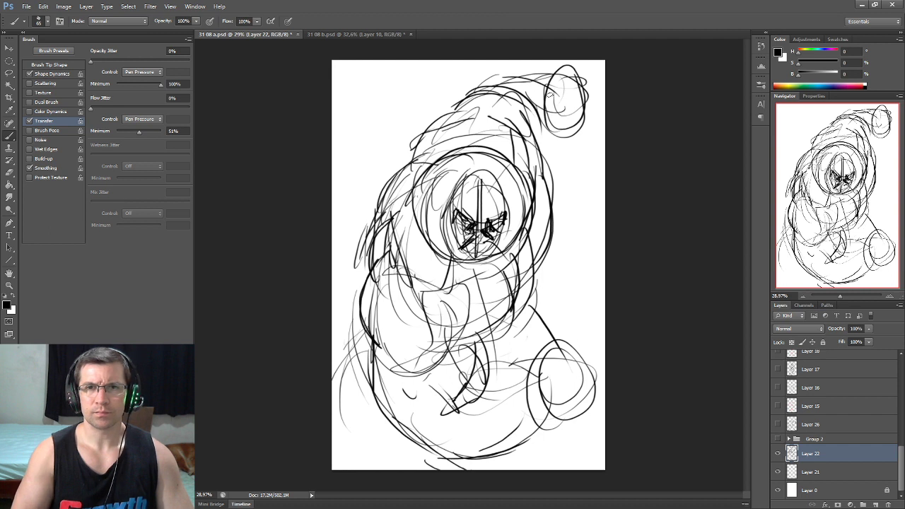
mouse_move(550, 111)
left_mouse_down()
mouse_move(541, 153)
mouse_move(560, 83)
left_mouse_up()
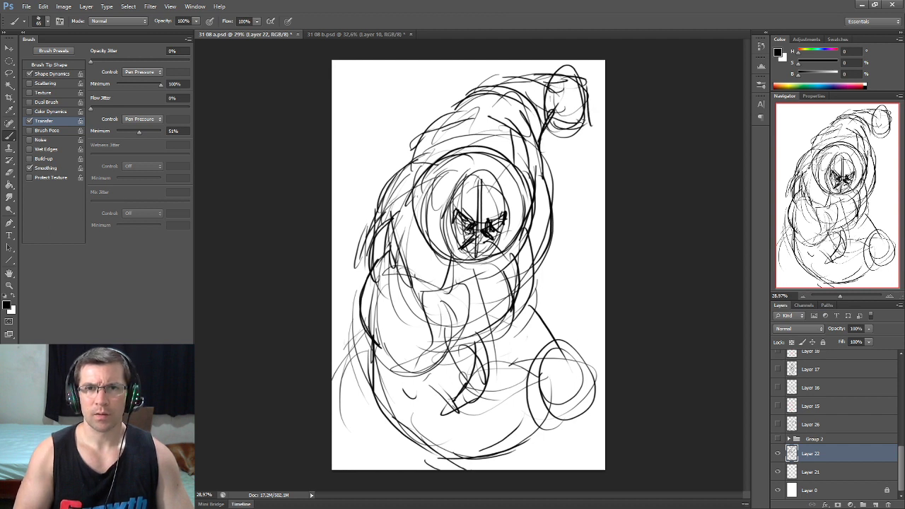
Step: Add a long right-side contour and lower-body strokes, then erase faint left-edge marks
left_click_drag(527, 306, 555, 339)
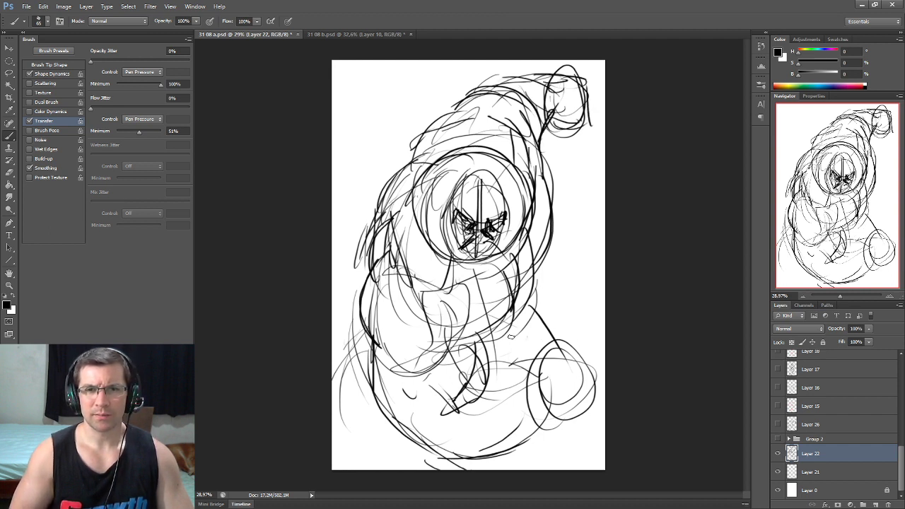
left_click_drag(530, 318, 563, 470)
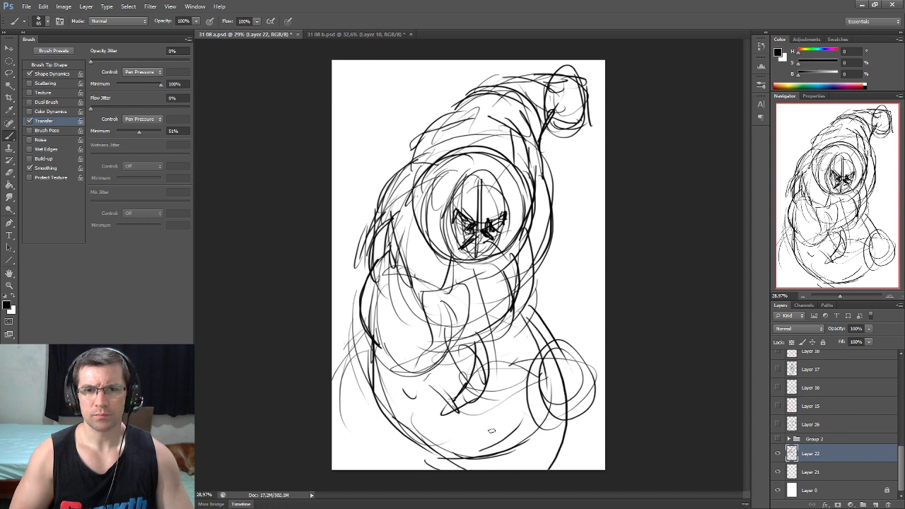
left_click_drag(481, 425, 456, 468)
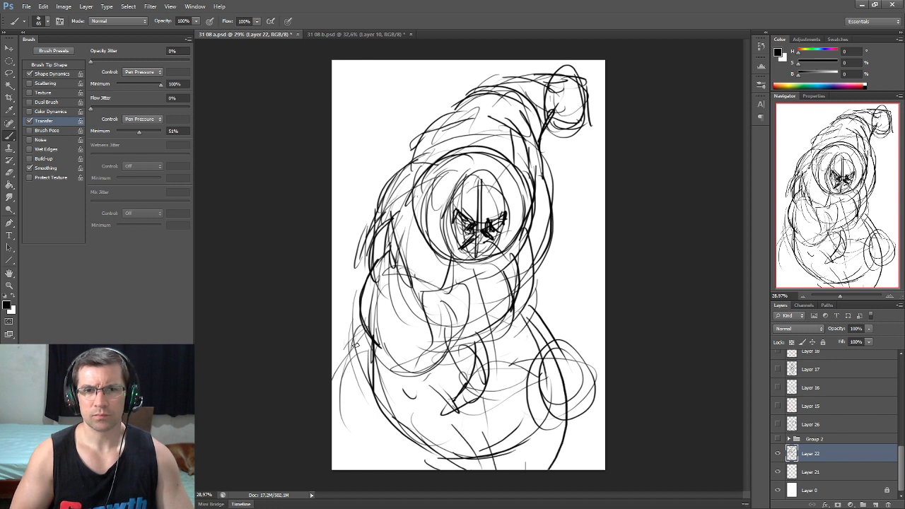
left_click_drag(406, 373, 432, 447)
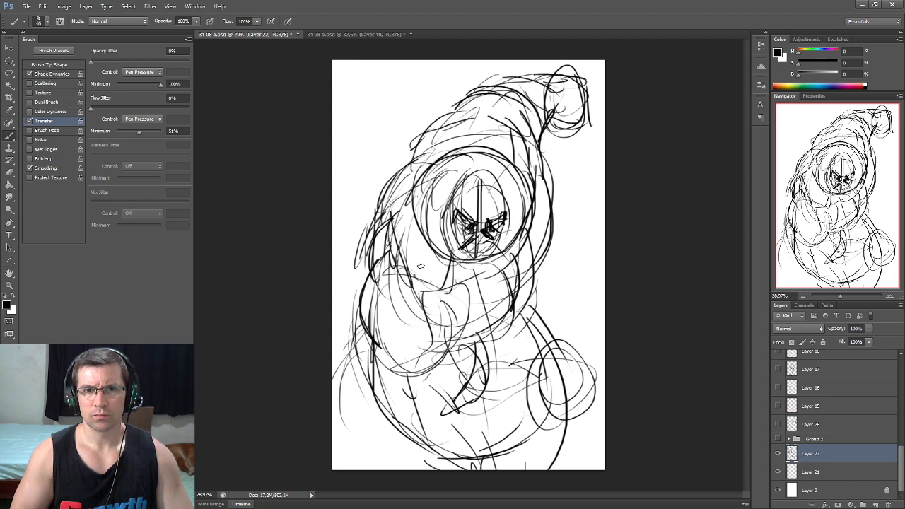
key("e")
left_click_drag(344, 363, 345, 408)
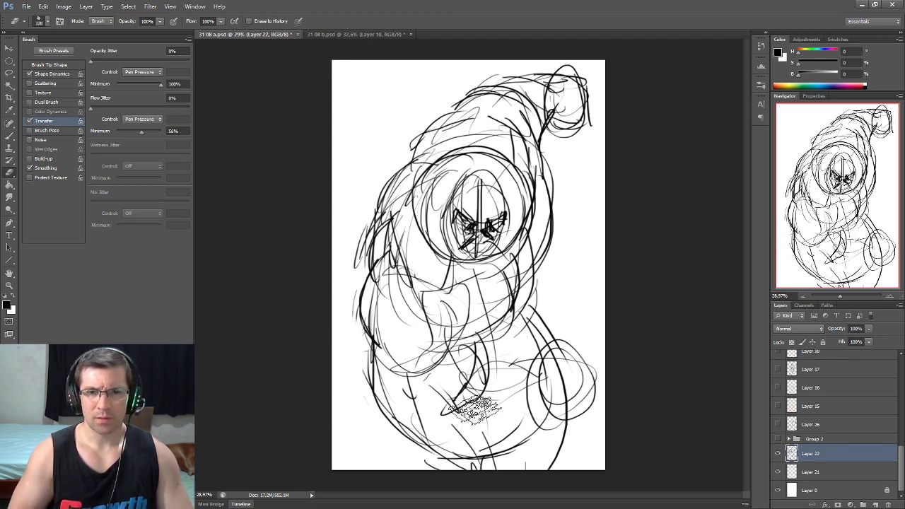
Step: Undo the last change, return to the Brush, and add strokes across the lower body
key("ctrl+z")
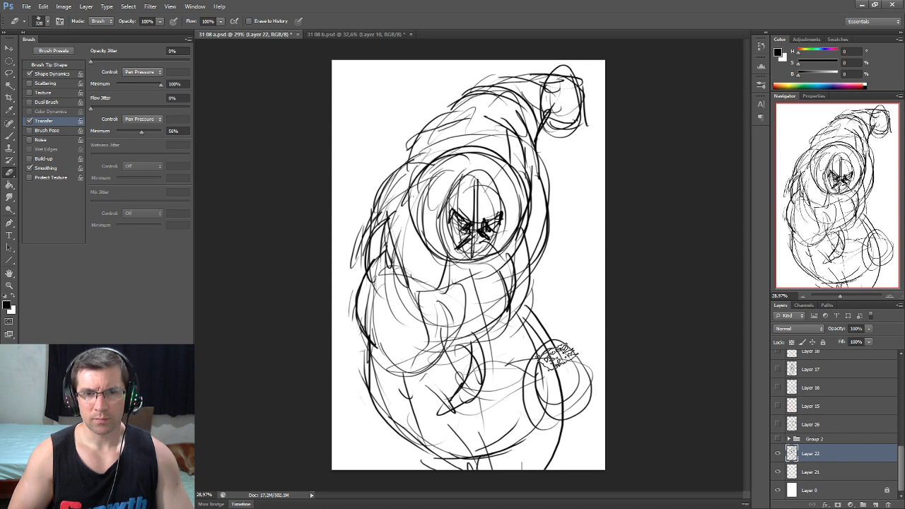
key("b")
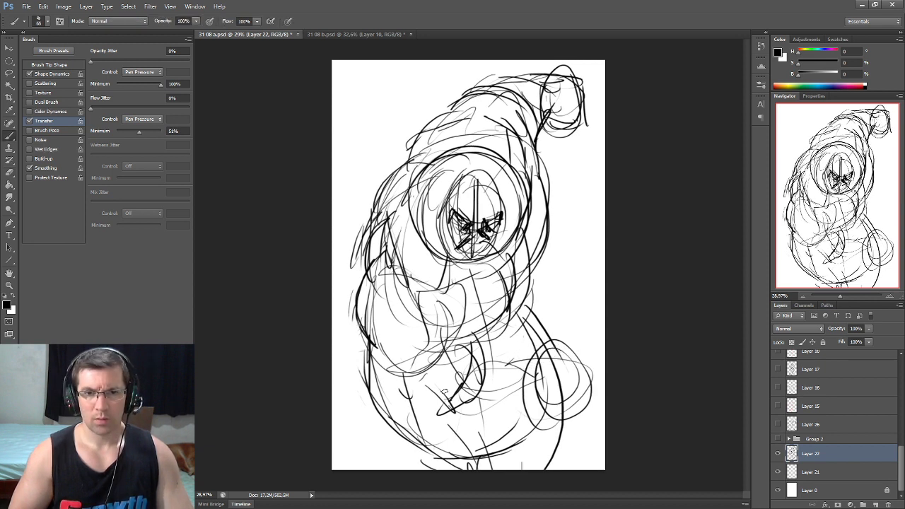
left_click_drag(430, 366, 475, 394)
mouse_move(424, 375)
left_mouse_down()
mouse_move(423, 428)
mouse_move(461, 422)
left_mouse_up()
left_click_drag(434, 444, 498, 421)
mouse_move(461, 382)
left_mouse_down()
mouse_move(527, 394)
mouse_move(535, 378)
left_mouse_up()
left_click_drag(469, 447, 540, 432)
left_click_drag(499, 460, 547, 407)
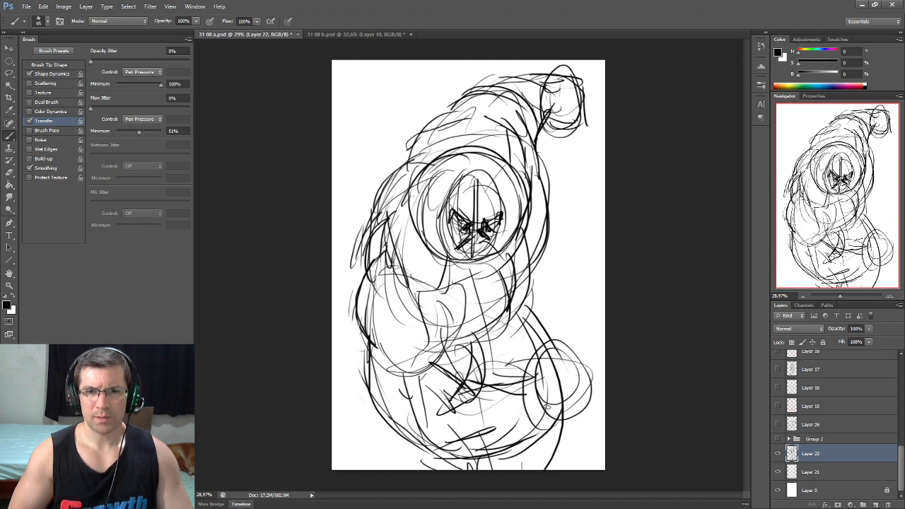
Step: Sketch loops for the right-hand fist and diagonal strokes across the lower-left body
mouse_move(555, 342)
left_mouse_down()
mouse_move(522, 379)
mouse_move(593, 365)
left_mouse_up()
left_click_drag(593, 347, 566, 423)
left_click_drag(606, 370, 565, 421)
left_click_drag(580, 330, 599, 362)
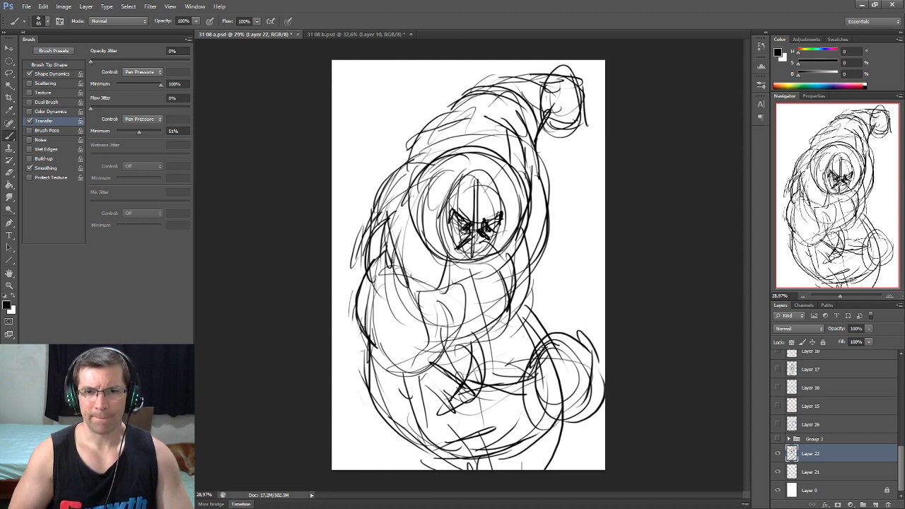
left_click_drag(579, 331, 585, 358)
mouse_move(598, 359)
left_mouse_down()
mouse_move(570, 415)
mouse_move(536, 432)
left_mouse_up()
left_click_drag(448, 374, 389, 399)
mouse_move(465, 362)
left_mouse_down()
mouse_move(357, 409)
mouse_move(472, 378)
mouse_move(474, 349)
mouse_move(484, 379)
left_mouse_up()
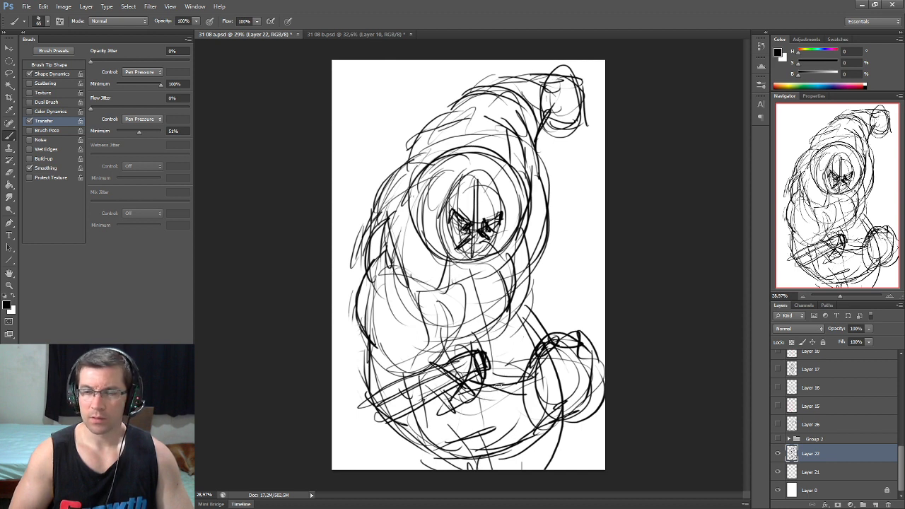
Step: Sketch and darken vertical lines in the lower sword area
mouse_move(492, 386)
left_mouse_down()
mouse_move(489, 467)
mouse_move(488, 452)
left_mouse_up()
mouse_move(504, 380)
left_mouse_down()
mouse_move(509, 460)
mouse_move(506, 373)
left_mouse_up()
mouse_move(498, 373)
left_mouse_down()
mouse_move(503, 408)
mouse_move(490, 381)
left_mouse_up()
left_click_drag(485, 386, 481, 447)
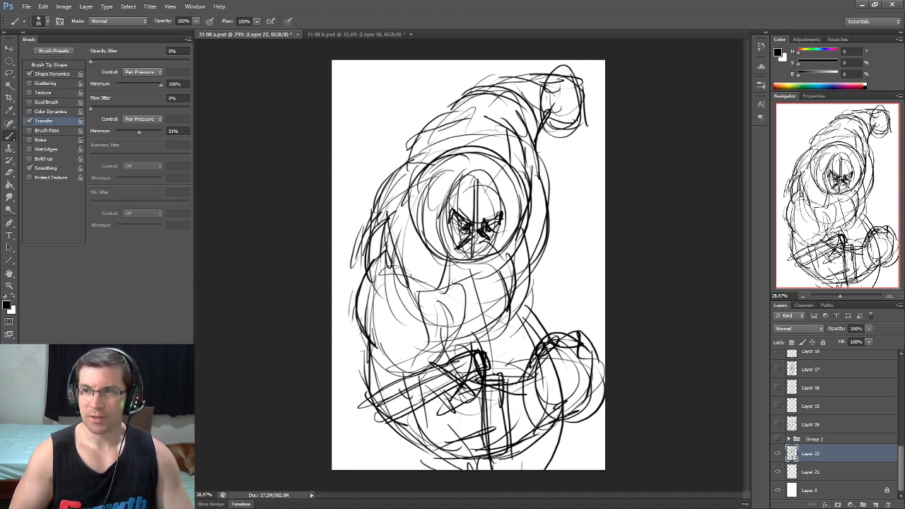
left_click_drag(491, 397, 495, 449)
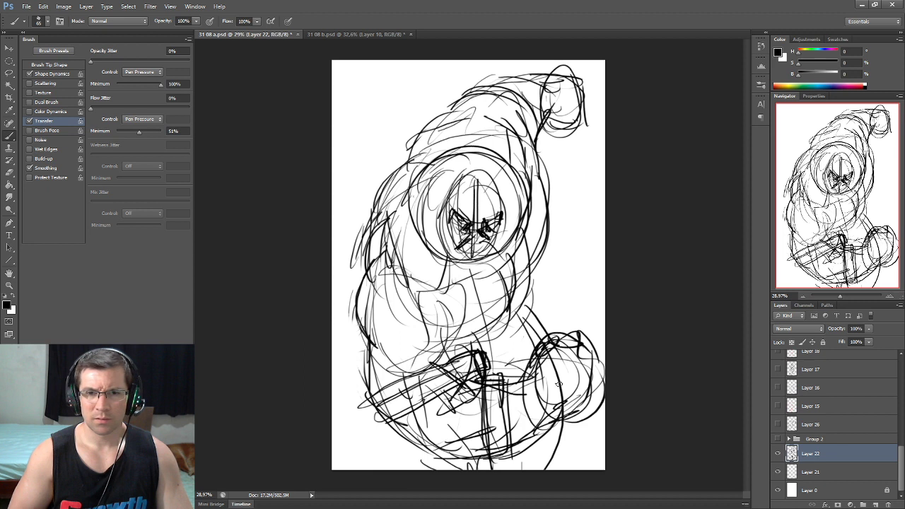
Step: Reinforce the right-hand fist circle with bold strokes and arc a line over the head
left_click_drag(571, 339, 601, 393)
left_click_drag(582, 347, 583, 417)
mouse_move(529, 347)
left_mouse_down()
mouse_move(527, 387)
mouse_move(576, 417)
left_mouse_up()
left_click_drag(559, 329, 594, 407)
mouse_move(559, 350)
left_mouse_down()
mouse_move(547, 405)
mouse_move(590, 400)
left_mouse_up()
mouse_move(564, 331)
left_mouse_down()
mouse_move(599, 404)
mouse_move(571, 388)
left_mouse_up()
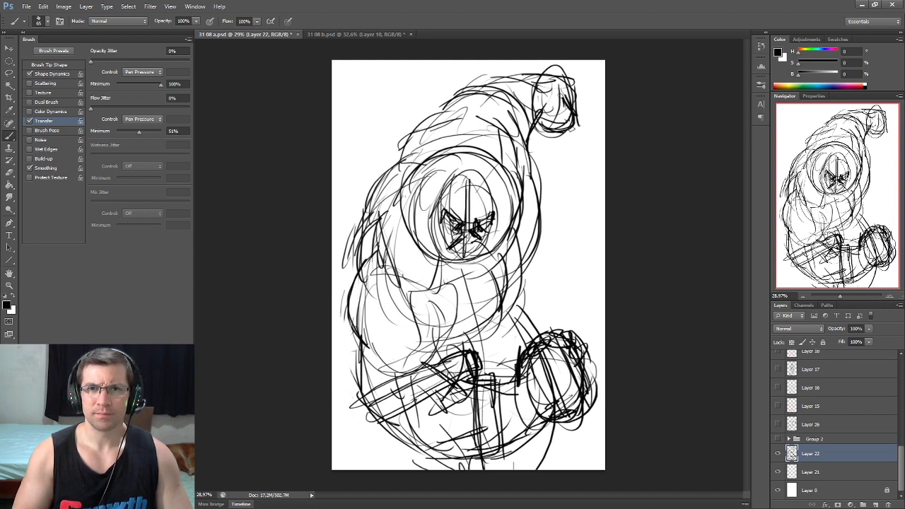
left_click_drag(545, 69, 504, 72)
Step: Rough in the head arc, chest curve, left side and upper torso on Layer 22
mouse_move(452, 107)
left_mouse_down()
mouse_move(417, 120)
mouse_move(471, 120)
left_mouse_up()
left_click_drag(520, 266, 504, 301)
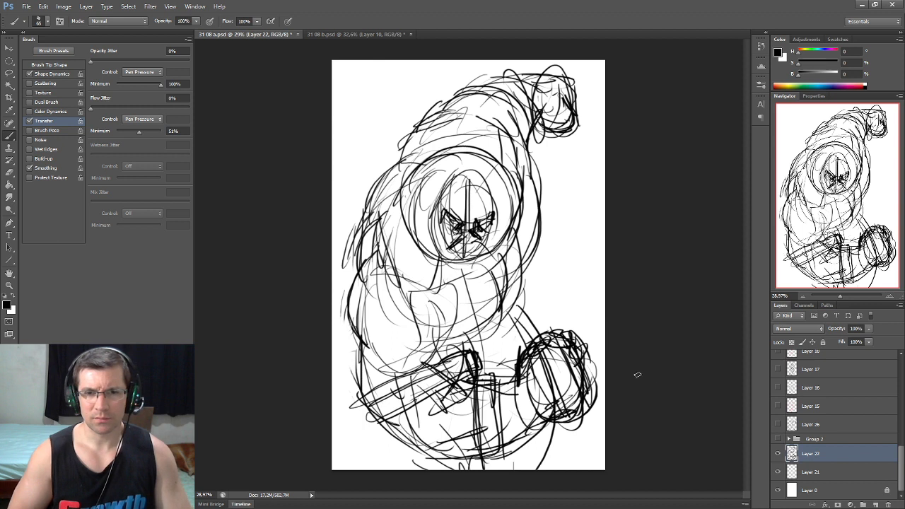
mouse_move(371, 259)
left_mouse_down()
mouse_move(424, 267)
mouse_move(452, 319)
mouse_move(466, 283)
left_mouse_up()
left_click_drag(510, 253, 418, 271)
left_click_drag(385, 195, 396, 276)
mouse_move(368, 230)
left_mouse_down()
mouse_move(411, 297)
mouse_move(406, 288)
left_mouse_up()
mouse_move(478, 127)
left_mouse_down()
mouse_move(429, 141)
mouse_move(428, 124)
mouse_move(388, 177)
left_mouse_up()
left_click_drag(528, 187, 525, 253)
Step: Sketch the right torso, chest, right contour, under-face strokes and the mask's eyes
left_click_drag(498, 283, 488, 322)
left_click_drag(509, 261, 467, 338)
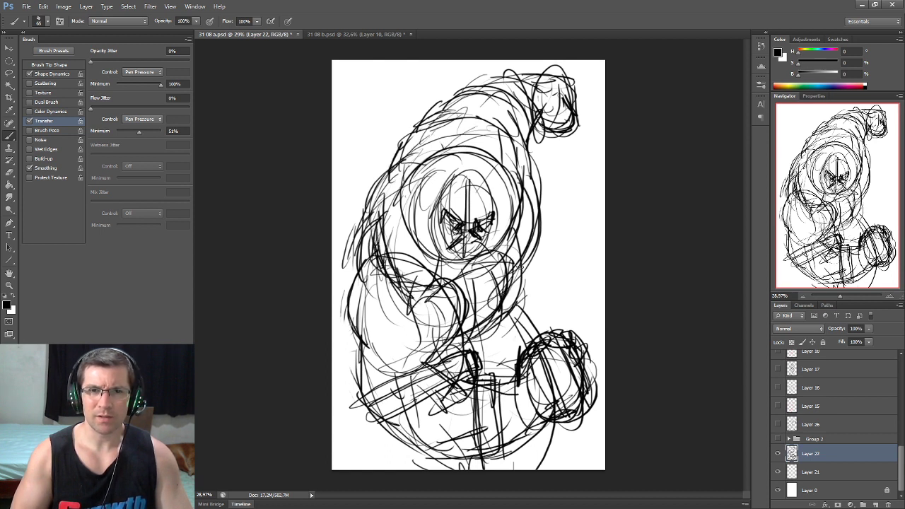
left_click_drag(520, 244, 503, 319)
mouse_move(478, 265)
left_mouse_down()
mouse_move(434, 227)
mouse_move(493, 259)
mouse_move(468, 249)
left_mouse_up()
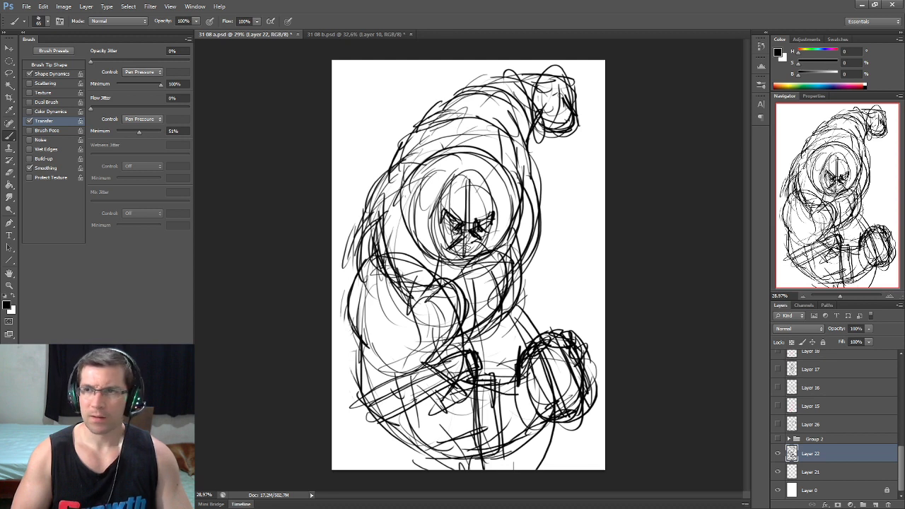
mouse_move(433, 252)
left_mouse_down()
mouse_move(503, 268)
mouse_move(523, 225)
left_mouse_up()
left_click_drag(529, 260, 522, 166)
mouse_move(528, 231)
left_mouse_down()
mouse_move(488, 151)
mouse_move(510, 157)
left_mouse_up()
mouse_move(428, 157)
left_mouse_down()
mouse_move(400, 219)
mouse_move(446, 270)
left_mouse_up()
left_click_drag(401, 229, 473, 272)
left_click_drag(455, 268, 428, 270)
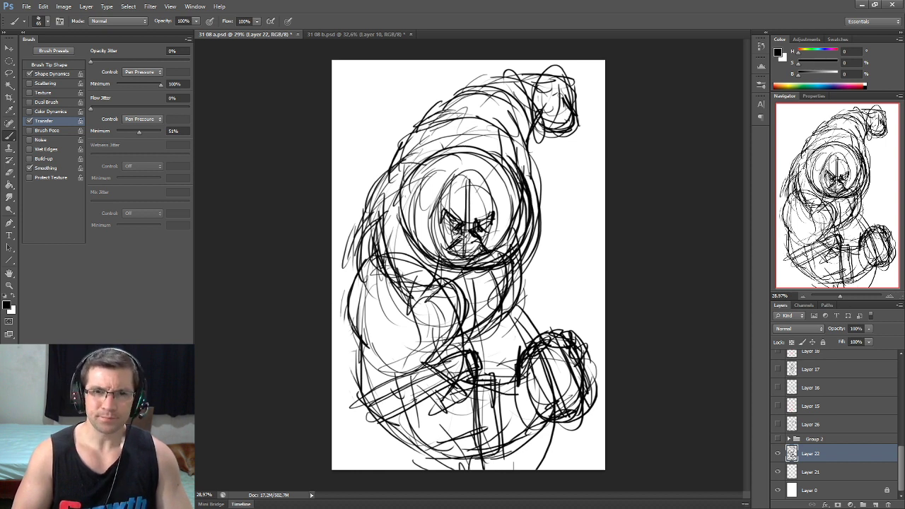
mouse_move(437, 218)
left_mouse_down()
mouse_move(454, 230)
mouse_move(498, 233)
mouse_move(475, 228)
left_mouse_up()
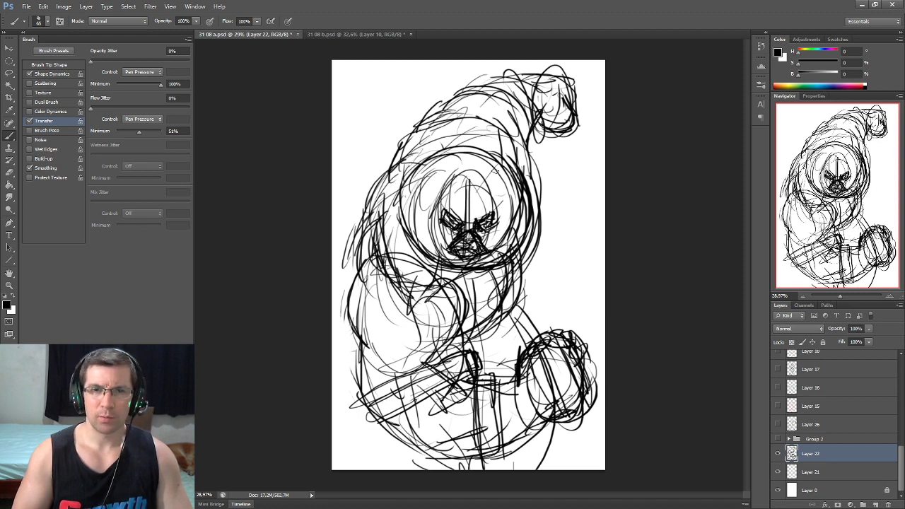
Step: Redraw the head circle more boldly and sketch the arm below it
left_click_drag(424, 164, 401, 229)
left_click_drag(402, 198, 524, 248)
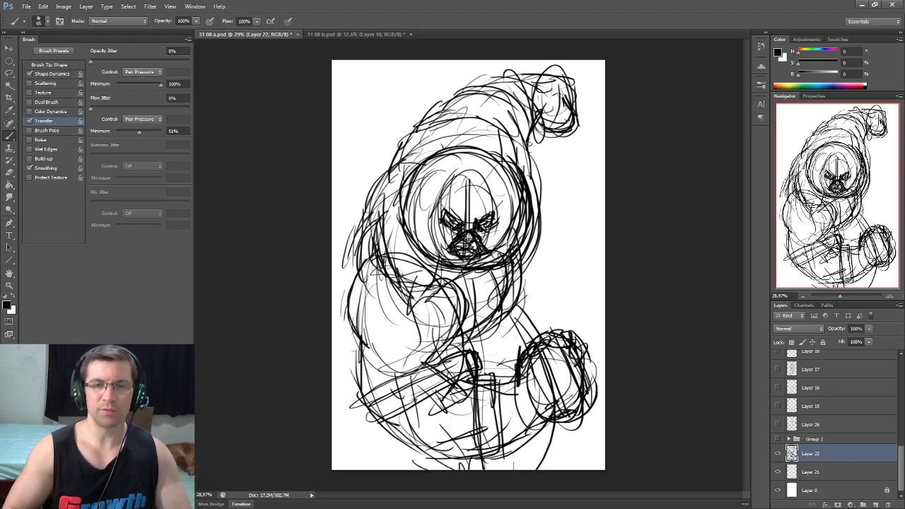
left_click_drag(523, 314, 509, 375)
left_click_drag(488, 331, 497, 381)
Step: Rough in strokes across the lower centre and bottom of the figure
mouse_move(514, 464)
left_mouse_down()
mouse_move(544, 438)
mouse_move(464, 460)
left_mouse_up()
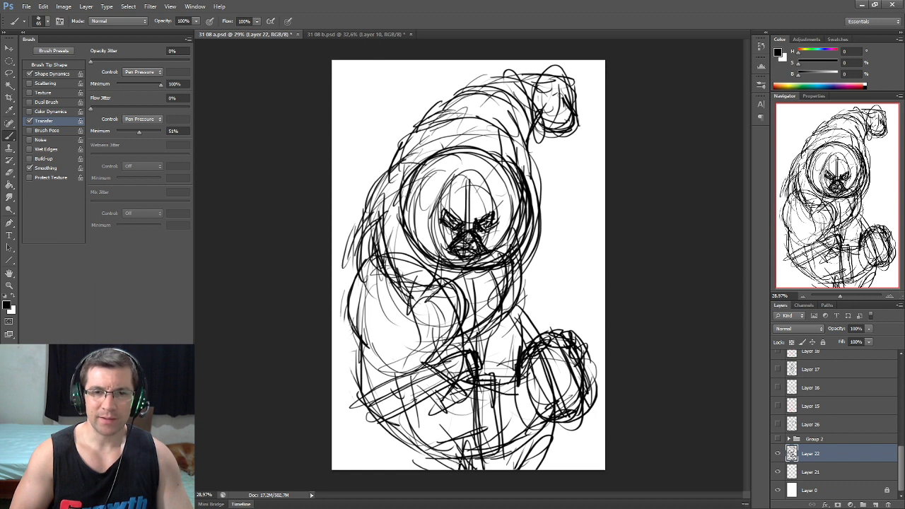
mouse_move(428, 438)
left_mouse_down()
mouse_move(433, 410)
mouse_move(412, 427)
left_mouse_up()
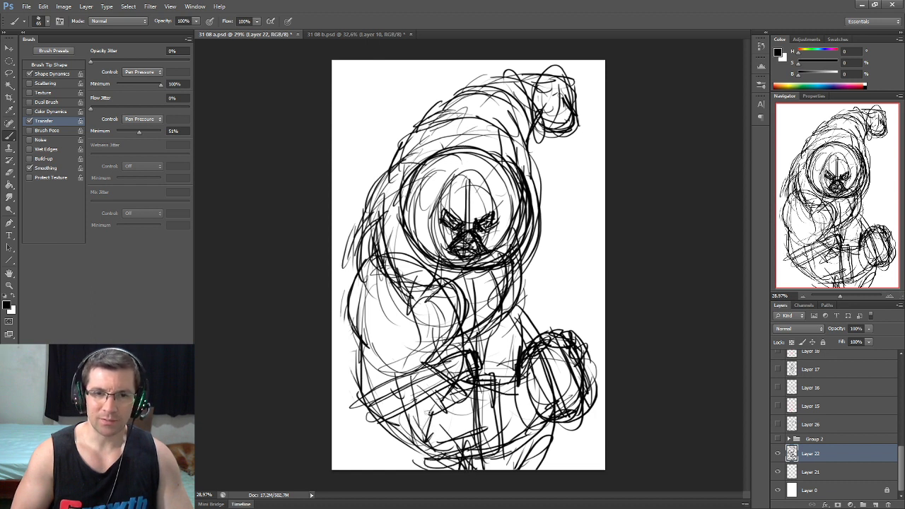
left_click_drag(467, 394, 523, 434)
left_click_drag(478, 411, 545, 429)
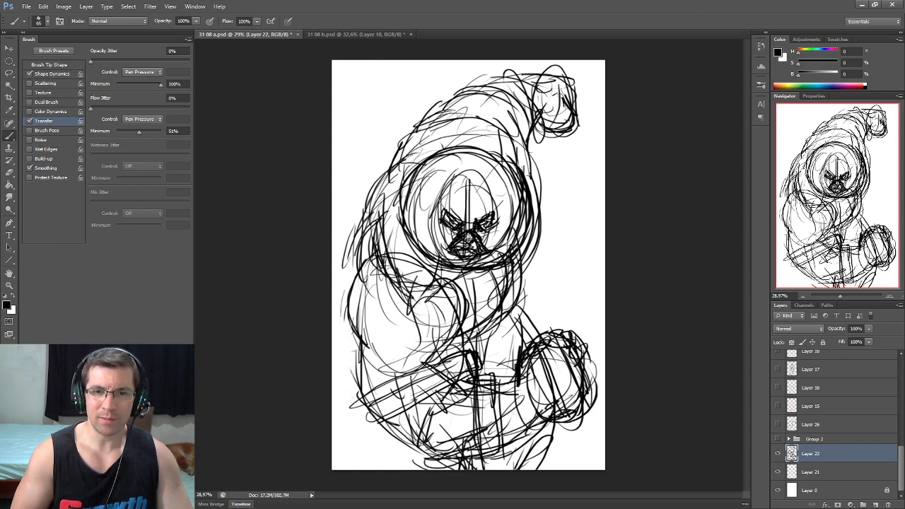
mouse_move(506, 390)
left_mouse_down()
mouse_move(460, 427)
mouse_move(461, 437)
left_mouse_up()
left_click_drag(515, 430, 538, 442)
left_click_drag(536, 412, 509, 424)
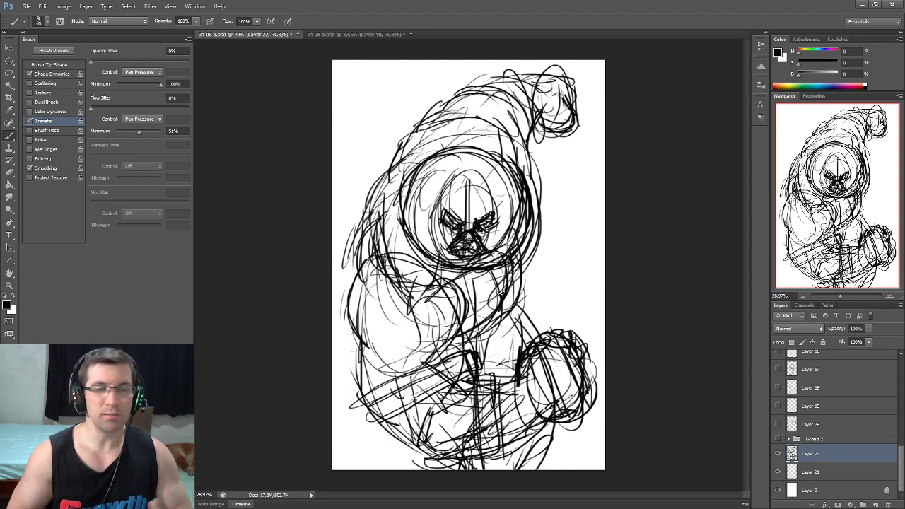
Step: Undo the left-arm oval and lower Layer 22's fill to 12% to fade the sketch
mouse_move(393, 284)
left_mouse_down()
mouse_move(344, 366)
mouse_move(382, 303)
mouse_move(409, 391)
mouse_move(430, 304)
left_mouse_up()
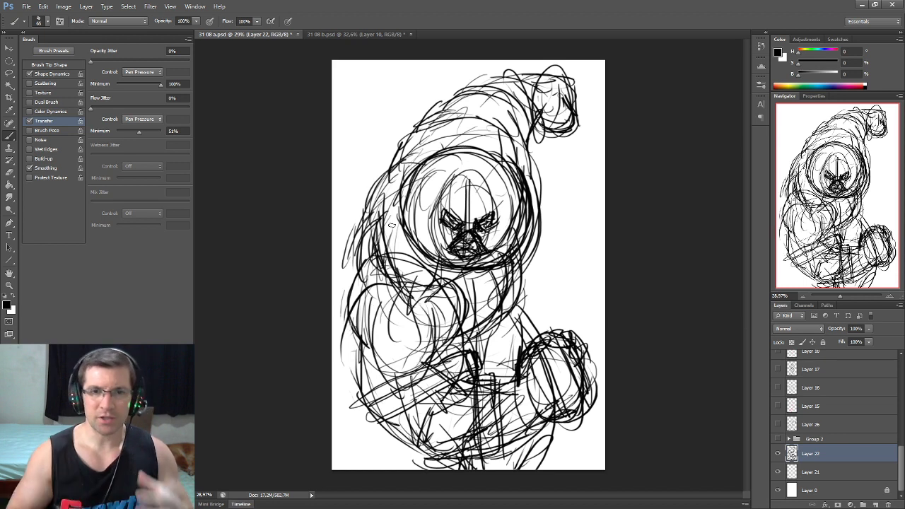
key("ctrl+z")
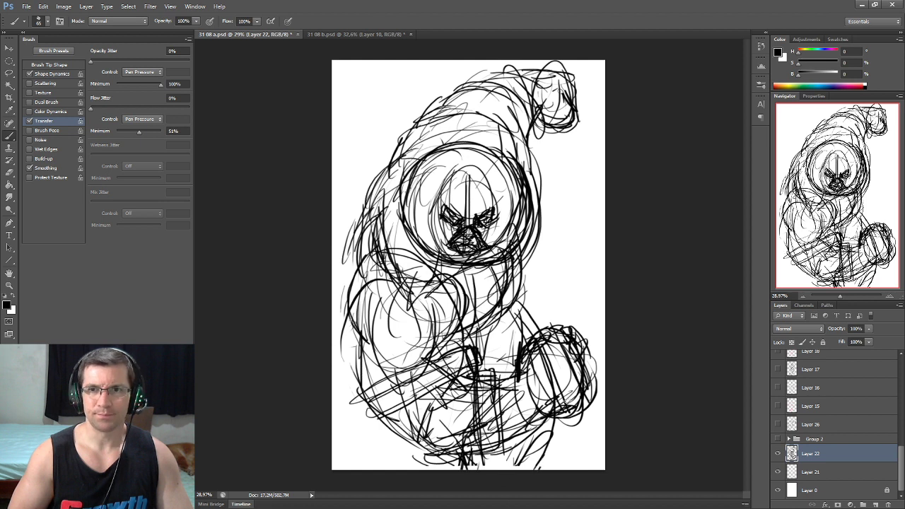
left_click_drag(842, 343, 840, 344)
type("12")
key("Return")
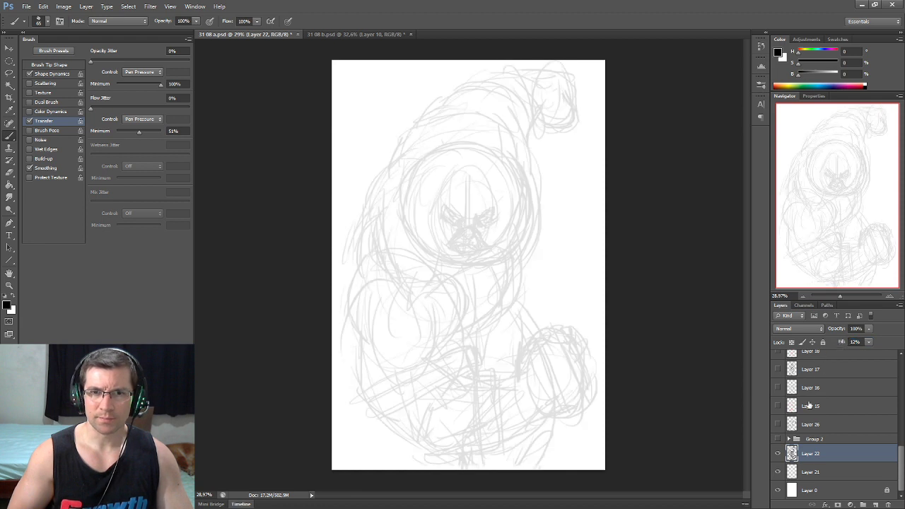
Step: On Layer 21, zoom in and ink the mask's angular eye holes and left pupil
left_click(831, 479)
scroll(495, 247, "up", 5)
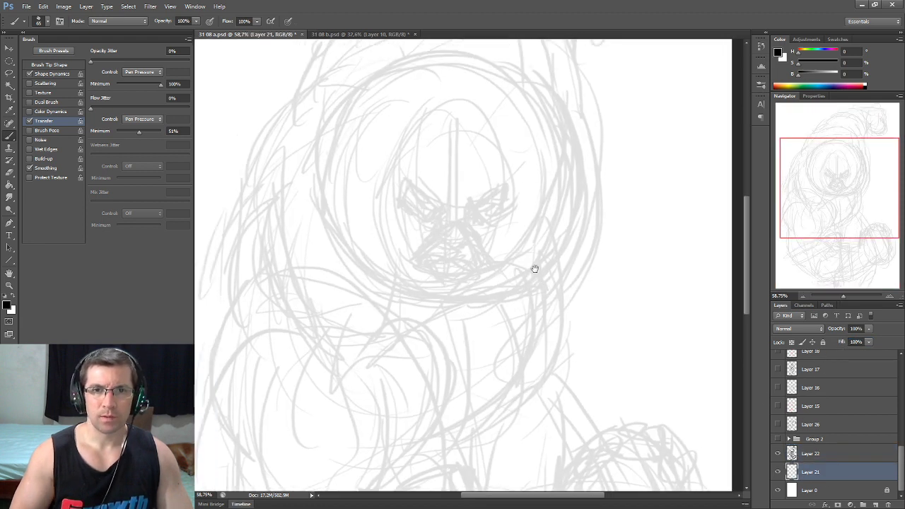
scroll(537, 265, "up", 2)
scroll(527, 262, "up", 2)
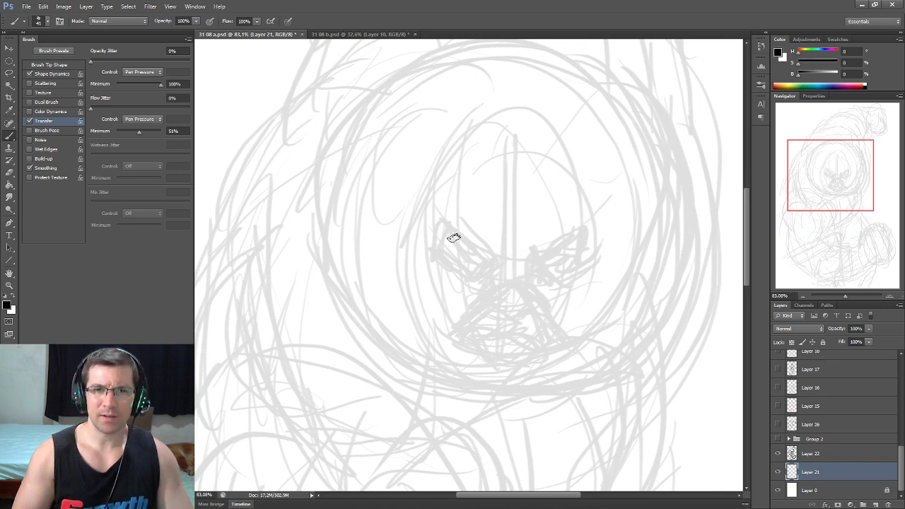
left_click_drag(437, 223, 487, 264)
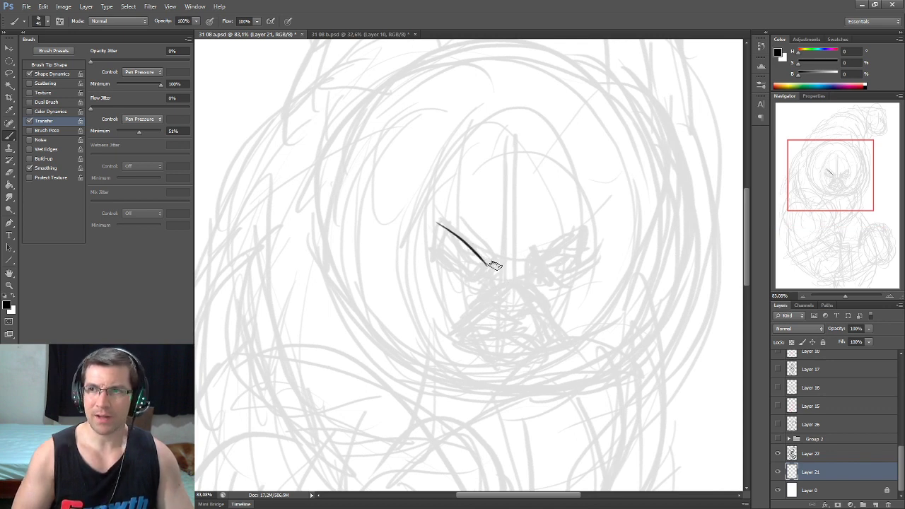
mouse_move(439, 225)
left_mouse_down()
mouse_move(433, 246)
mouse_move(456, 274)
mouse_move(483, 282)
mouse_move(486, 266)
mouse_move(558, 253)
mouse_move(579, 237)
left_mouse_up()
mouse_move(495, 267)
left_mouse_down()
mouse_move(476, 282)
mouse_move(495, 268)
mouse_move(548, 284)
mouse_move(581, 269)
left_mouse_up()
left_click_drag(582, 236, 586, 263)
left_click_drag(461, 247, 465, 257)
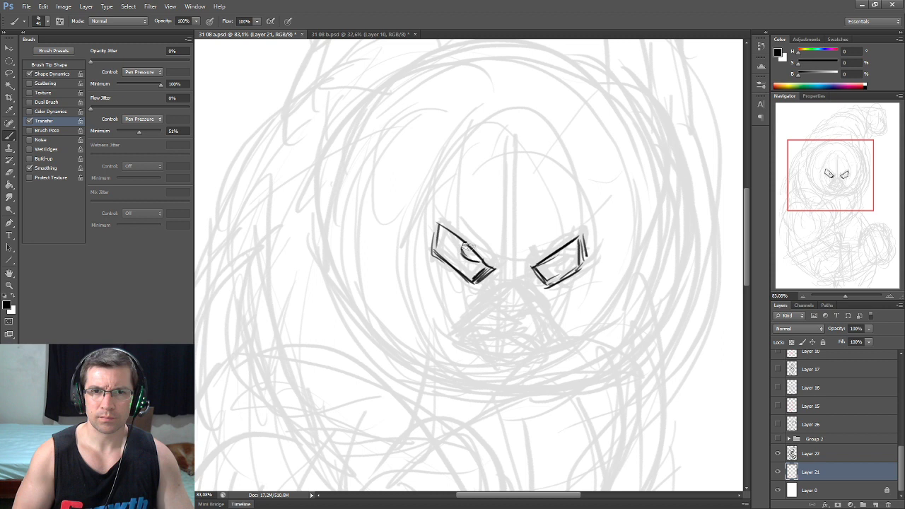
left_click_drag(460, 246, 476, 253)
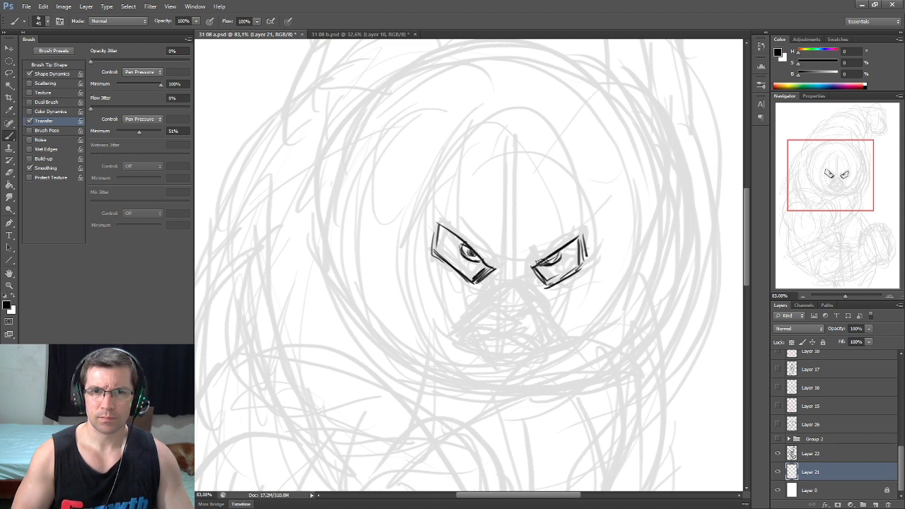
Step: Ink the nose, chin line and snarling mouth, shade the right iris, then zoom out
mouse_move(496, 290)
left_mouse_down()
mouse_move(487, 297)
mouse_move(511, 285)
left_mouse_up()
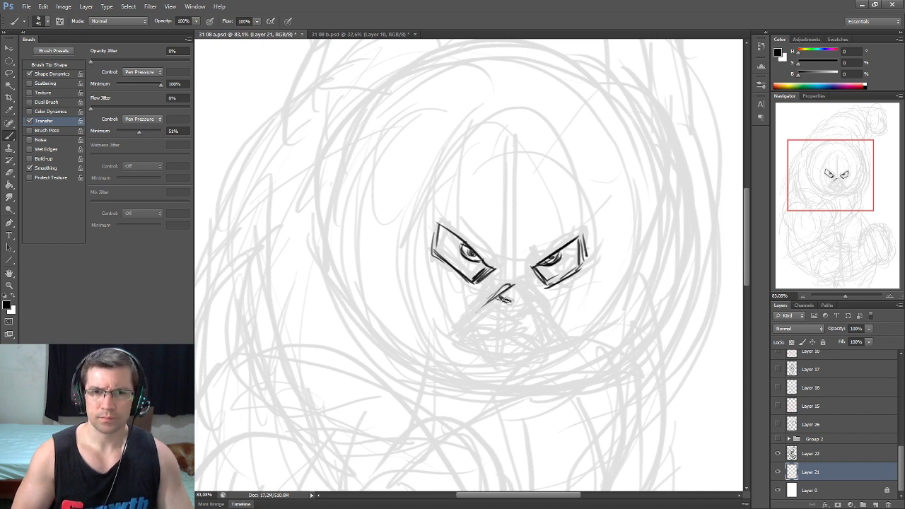
left_click_drag(514, 285, 552, 338)
mouse_move(506, 287)
left_mouse_down()
mouse_move(452, 329)
mouse_move(527, 359)
left_mouse_up()
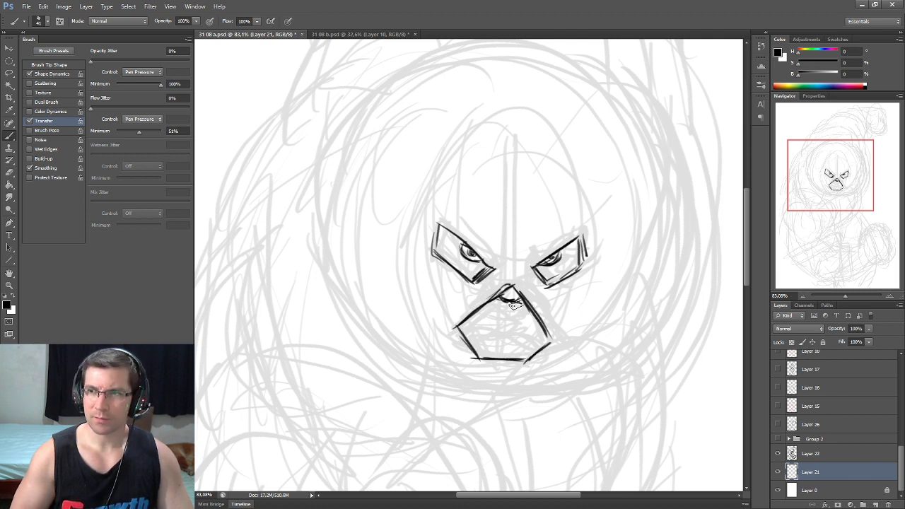
mouse_move(493, 312)
left_mouse_down()
mouse_move(509, 311)
mouse_move(467, 319)
mouse_move(493, 339)
mouse_move(532, 330)
mouse_move(474, 321)
mouse_move(521, 314)
mouse_move(533, 325)
mouse_move(529, 315)
left_mouse_up()
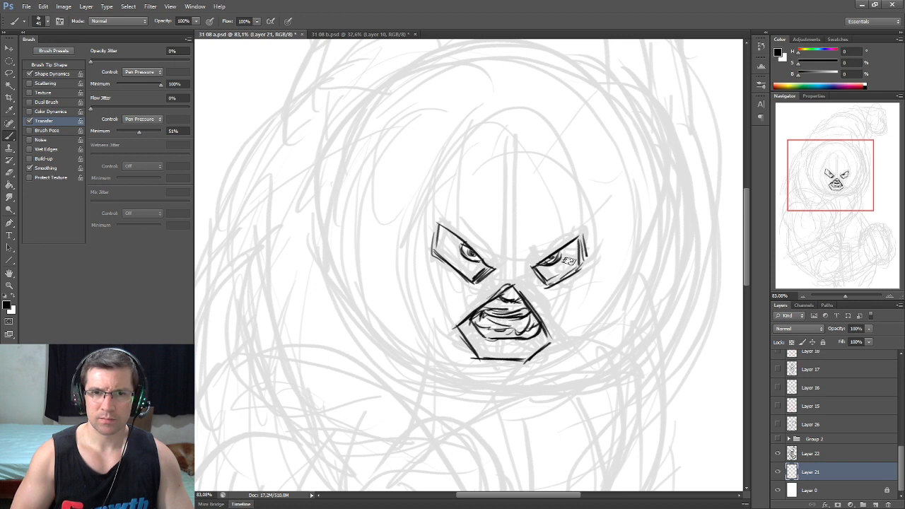
left_click_drag(548, 273, 560, 263)
mouse_move(516, 311)
left_mouse_down()
mouse_move(425, 182)
mouse_move(465, 348)
left_mouse_up()
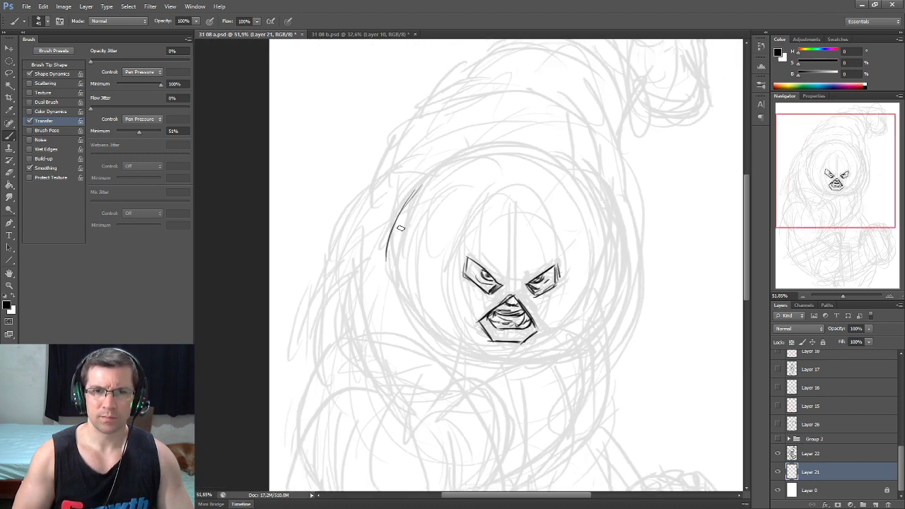
Step: Ink the closed head outline: bottom curve, left side, top and right side
mouse_move(426, 323)
left_mouse_down()
mouse_move(558, 350)
mouse_move(608, 327)
left_mouse_up()
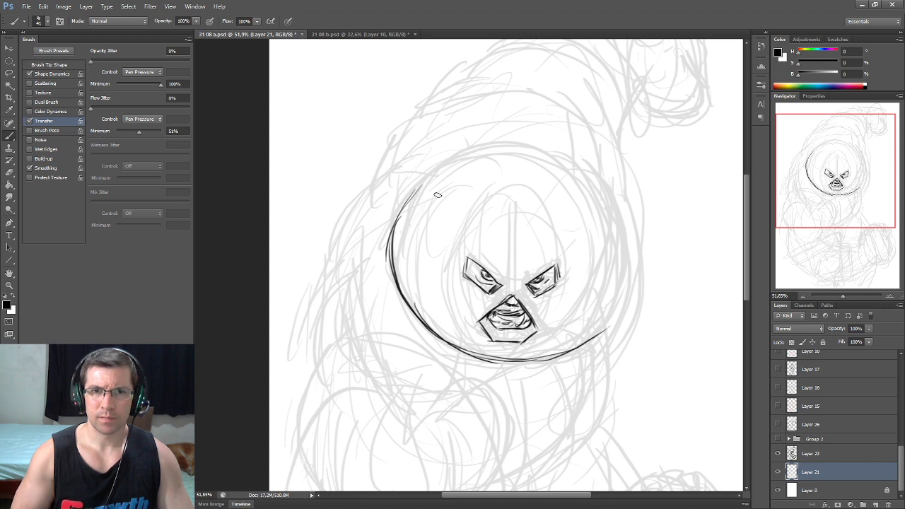
left_click_drag(399, 215, 474, 150)
mouse_move(429, 180)
left_mouse_down()
mouse_move(505, 145)
mouse_move(584, 177)
mouse_move(617, 221)
left_mouse_up()
left_click_drag(583, 343, 622, 291)
left_click_drag(610, 323, 614, 209)
mouse_move(570, 243)
left_mouse_down()
mouse_move(588, 233)
mouse_move(613, 178)
left_mouse_up()
left_click_drag(591, 226, 644, 226)
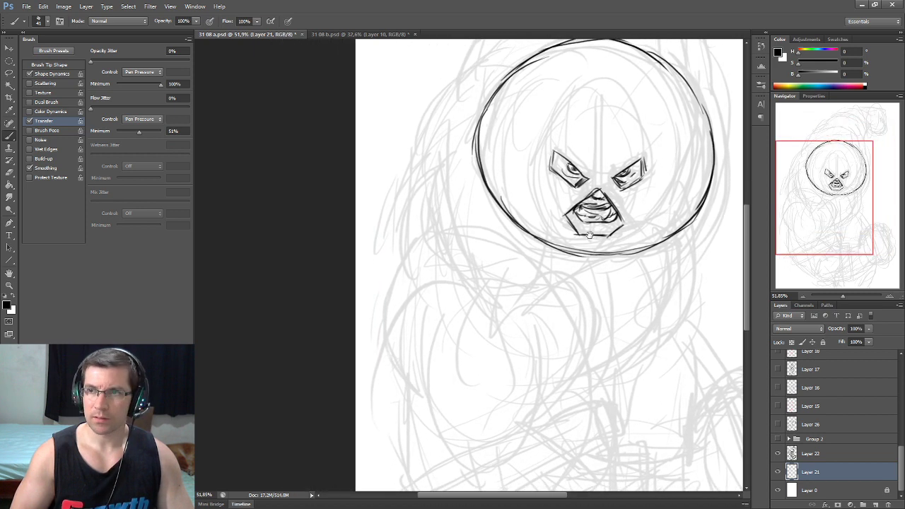
mouse_move(520, 244)
left_mouse_down()
mouse_move(549, 264)
mouse_move(515, 259)
left_mouse_up()
left_click_drag(545, 329, 505, 289)
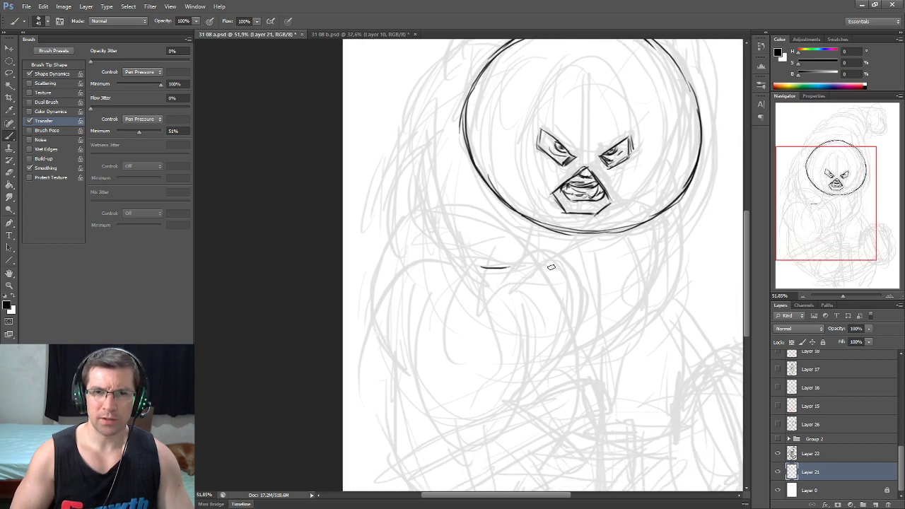
Step: Ink the chest contour below the head and a few short torso strokes
left_click_drag(555, 333, 552, 297)
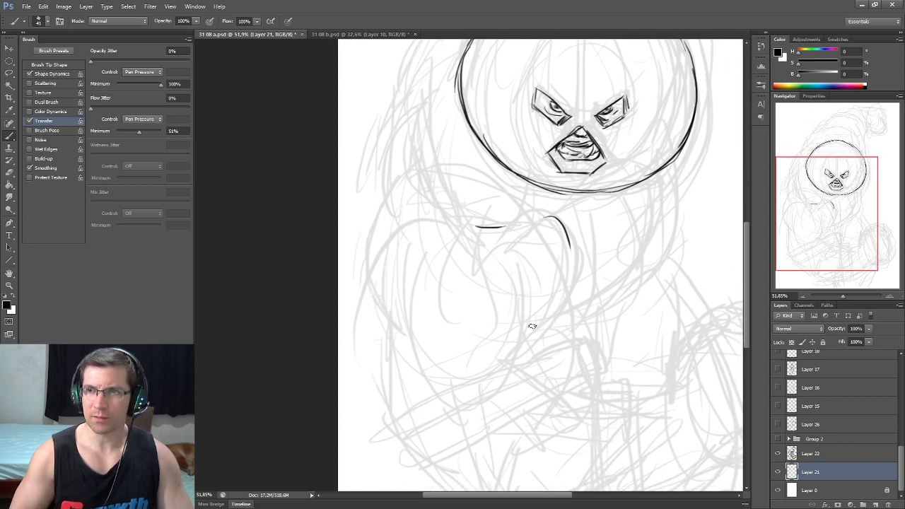
left_click_drag(570, 263, 553, 338)
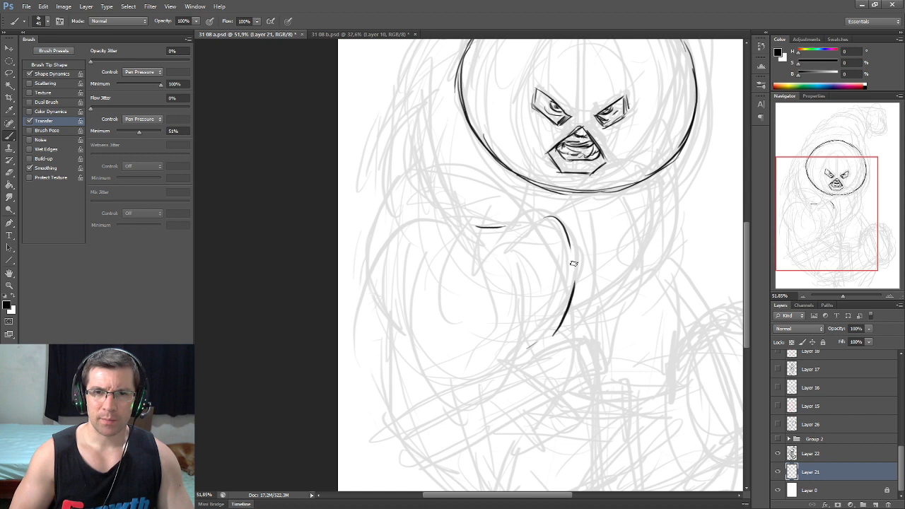
left_click_drag(572, 262, 529, 277)
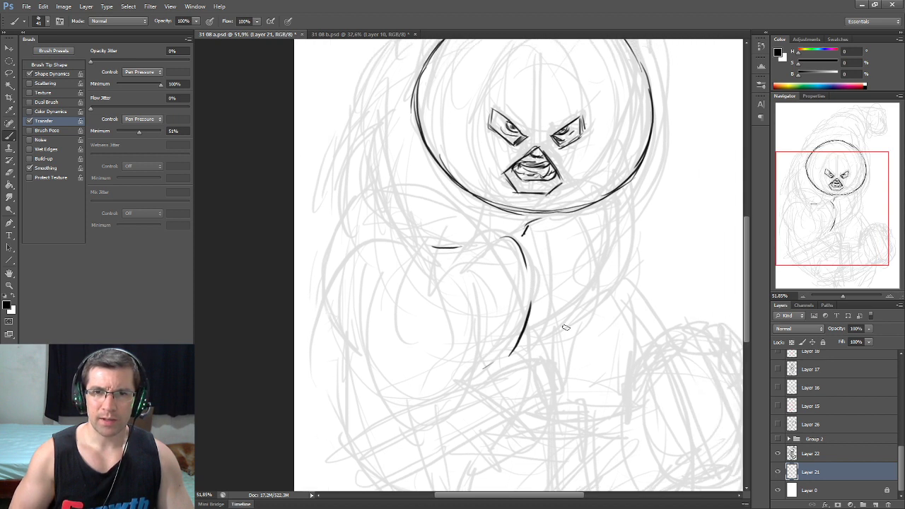
left_click_drag(538, 358, 565, 304)
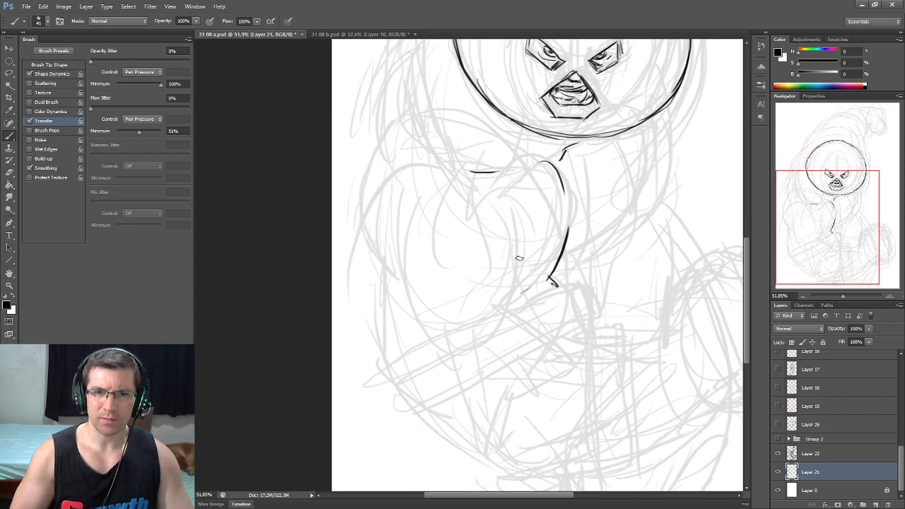
left_click_drag(492, 246, 510, 247)
left_click_drag(510, 186, 522, 195)
left_click_drag(533, 273, 531, 297)
Step: Ink the left arm's contours and the long diagonal edge of the strap
left_click_drag(427, 206, 421, 268)
left_click_drag(442, 182, 454, 171)
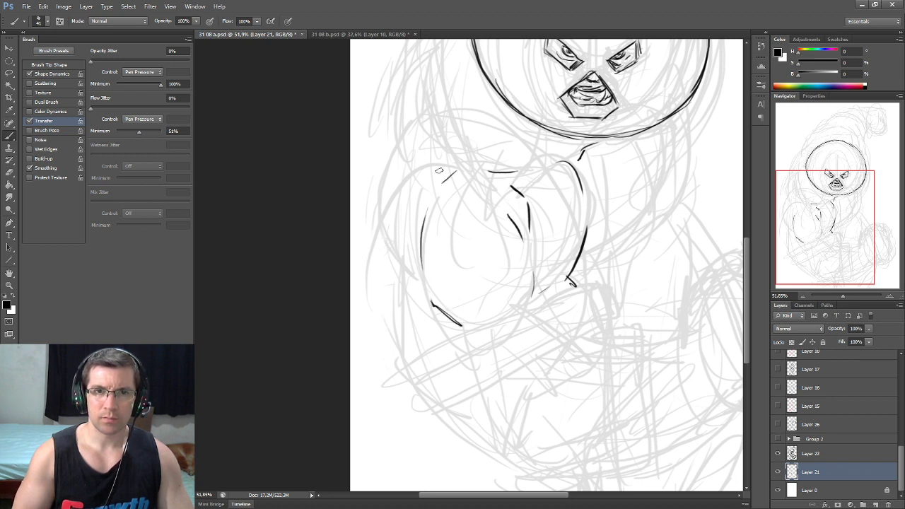
left_click_drag(396, 193, 419, 209)
left_click_drag(445, 308, 405, 230)
left_click_drag(407, 191, 442, 138)
left_click_drag(418, 173, 403, 248)
mouse_move(429, 285)
left_mouse_down()
mouse_move(438, 196)
mouse_move(440, 289)
mouse_move(501, 263)
left_mouse_up()
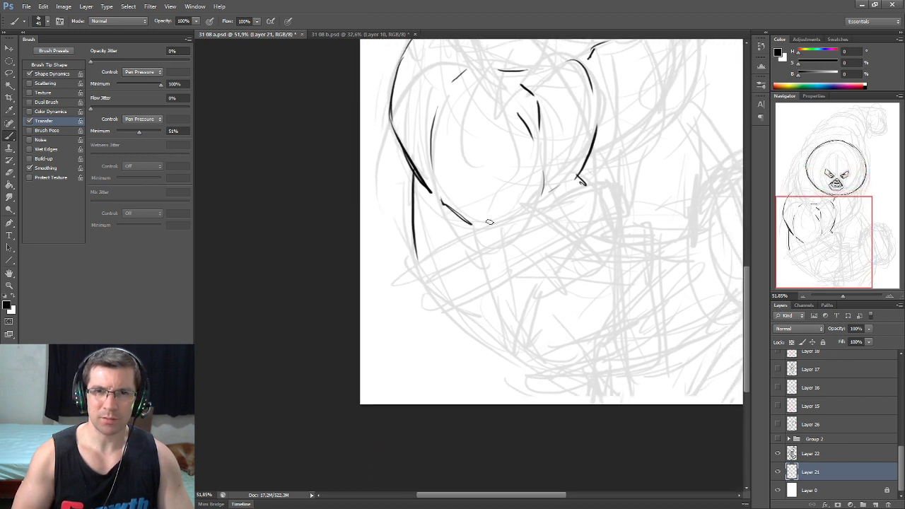
mouse_move(444, 317)
left_mouse_down()
mouse_move(632, 210)
mouse_move(425, 289)
left_mouse_up()
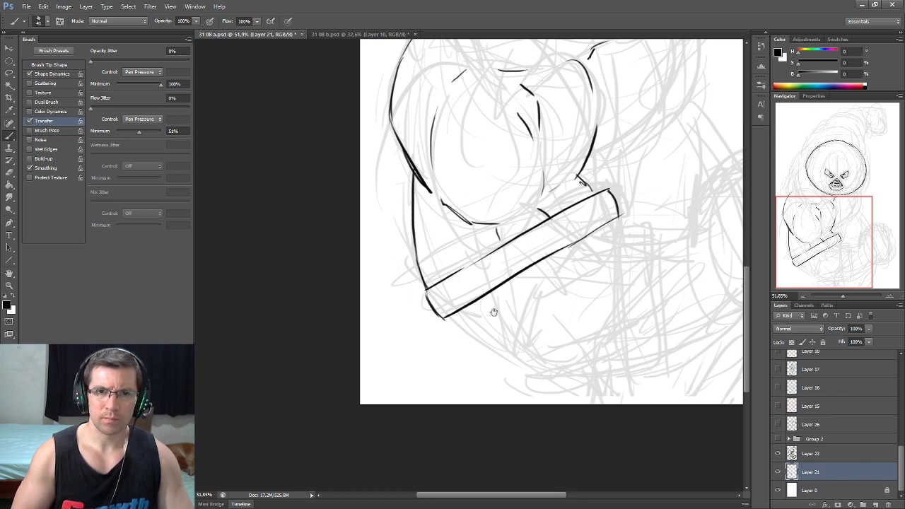
Step: Ink the lower arm contour under the strap and the curve of the lower body
left_click_drag(493, 313, 448, 290)
left_click_drag(375, 263, 399, 269)
left_click_drag(353, 266, 459, 330)
mouse_move(466, 289)
left_mouse_down()
mouse_move(468, 326)
mouse_move(456, 340)
left_mouse_up()
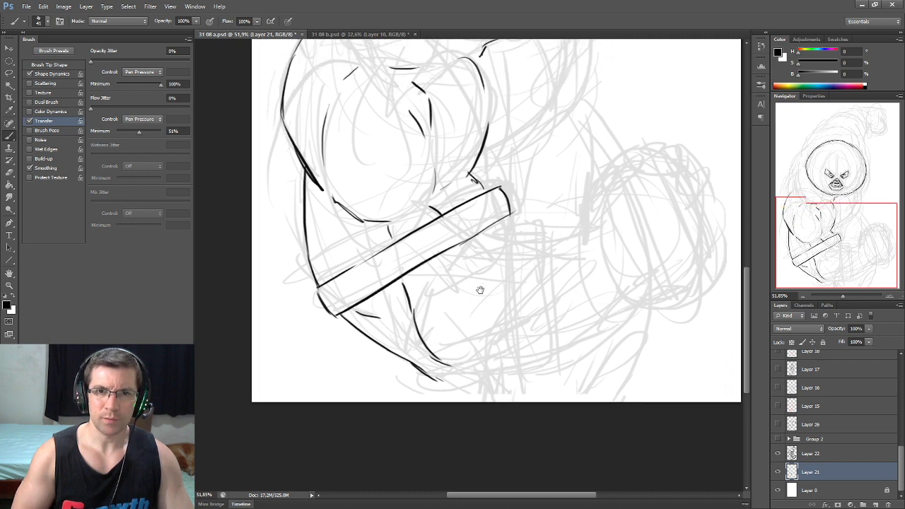
mouse_move(417, 281)
left_mouse_down()
mouse_move(481, 260)
mouse_move(478, 238)
mouse_move(450, 242)
left_mouse_up()
mouse_move(398, 334)
left_mouse_down()
mouse_move(443, 344)
mouse_move(450, 325)
mouse_move(431, 338)
mouse_move(425, 364)
mouse_move(443, 357)
left_mouse_up()
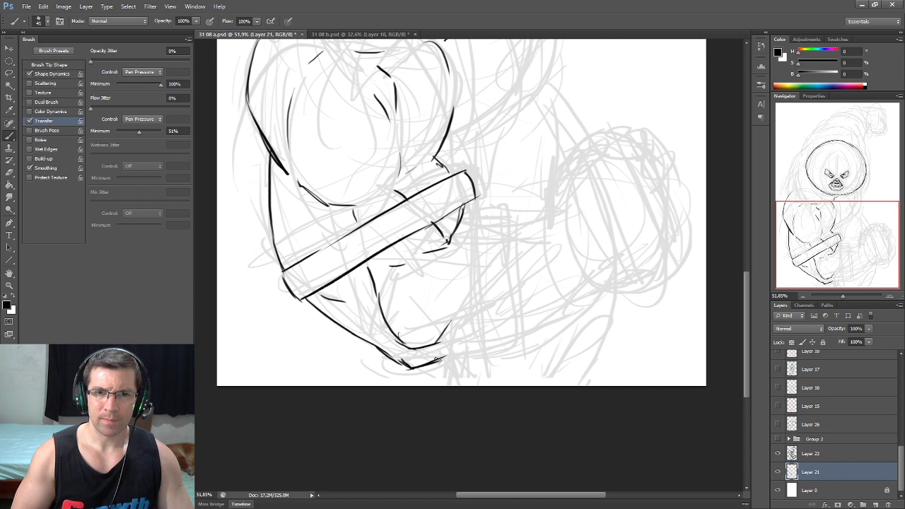
Step: Ink the tall vertical band's sides, top and base, plus contours reaching right
left_click_drag(466, 226, 481, 379)
left_click_drag(498, 249, 512, 362)
mouse_move(470, 219)
left_mouse_down()
mouse_move(499, 234)
mouse_move(465, 241)
left_mouse_up()
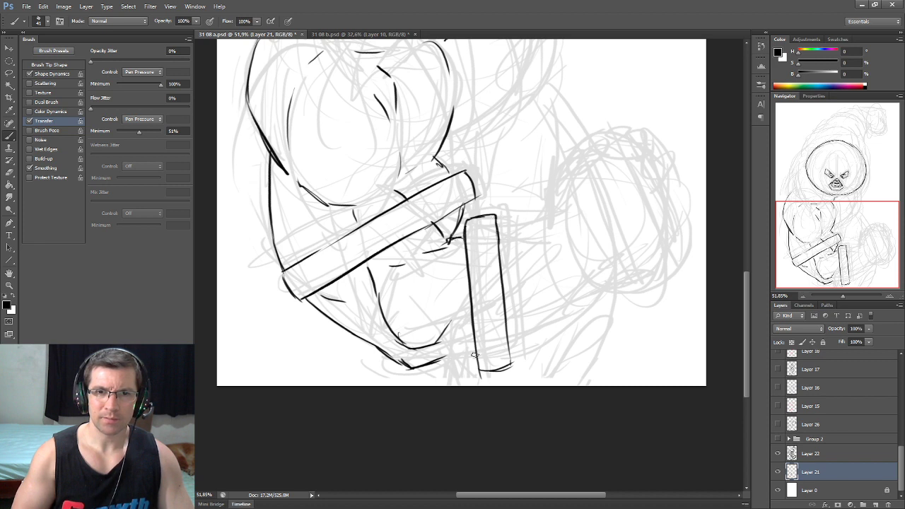
mouse_move(430, 353)
left_mouse_down()
mouse_move(510, 359)
mouse_move(623, 285)
left_mouse_up()
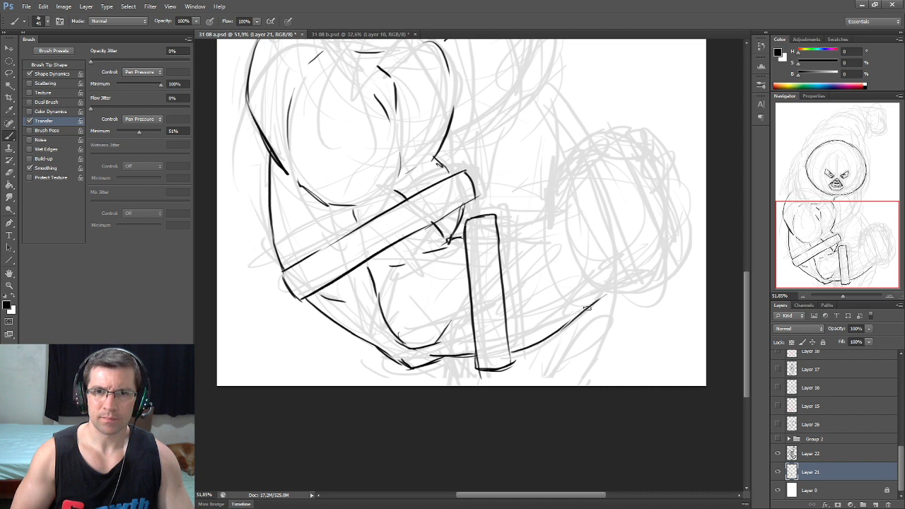
left_click_drag(505, 225, 550, 212)
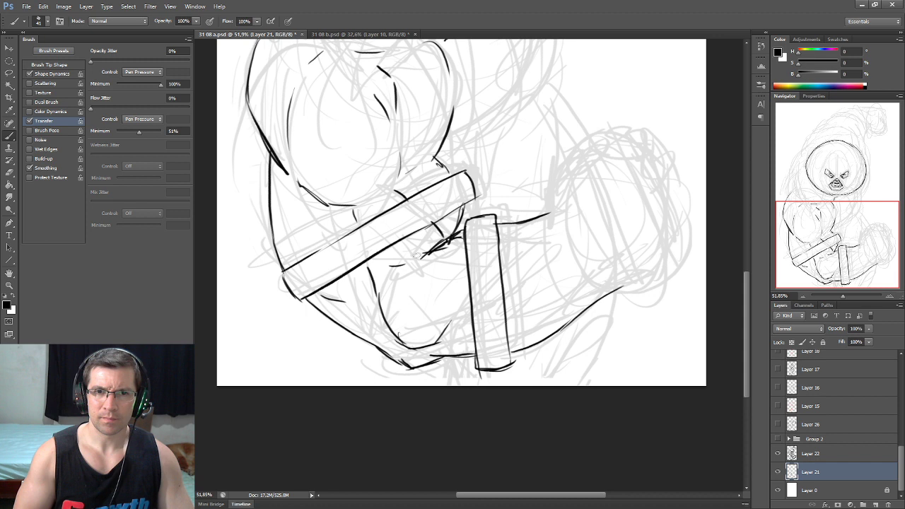
left_click_drag(534, 240, 530, 233)
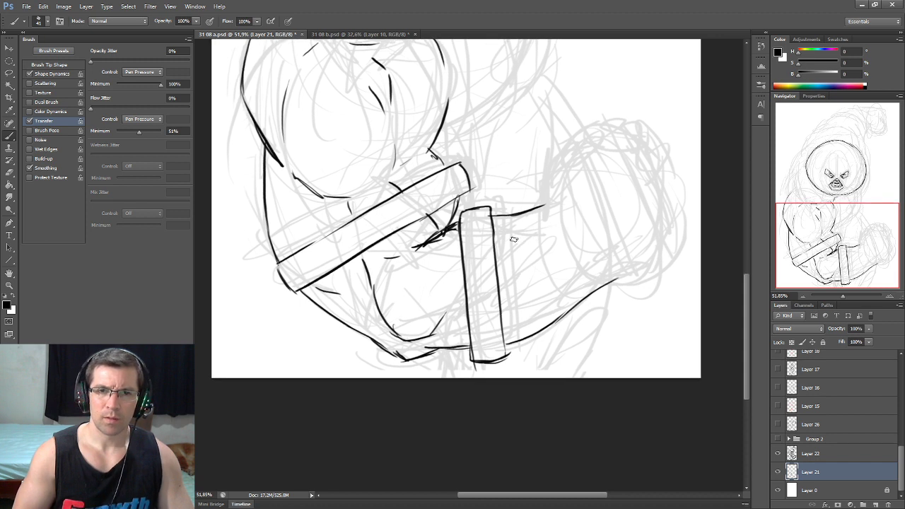
mouse_move(590, 268)
left_mouse_down()
mouse_move(561, 274)
mouse_move(582, 285)
left_mouse_up()
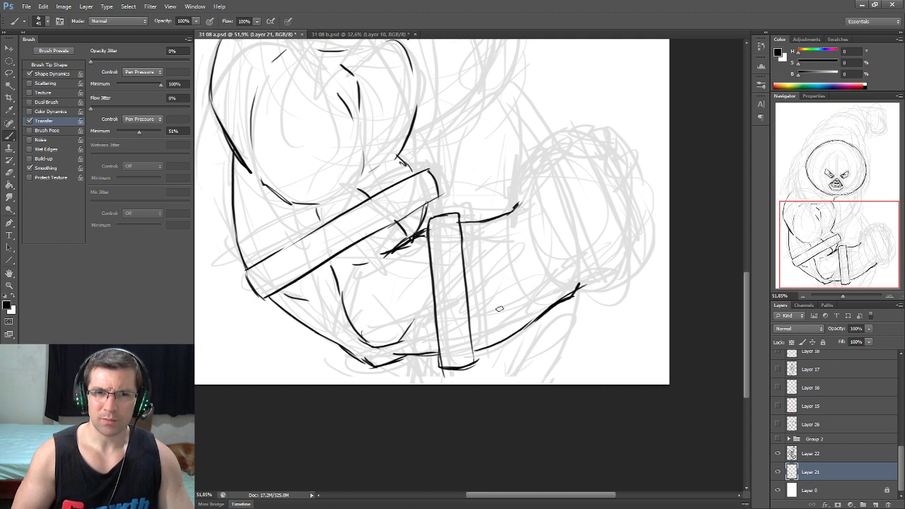
left_click_drag(476, 325, 527, 303)
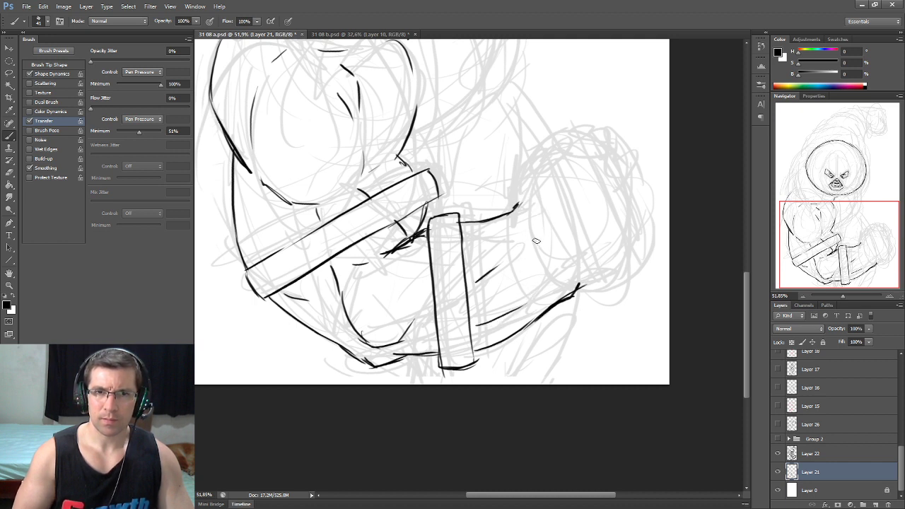
left_click_drag(504, 221, 504, 189)
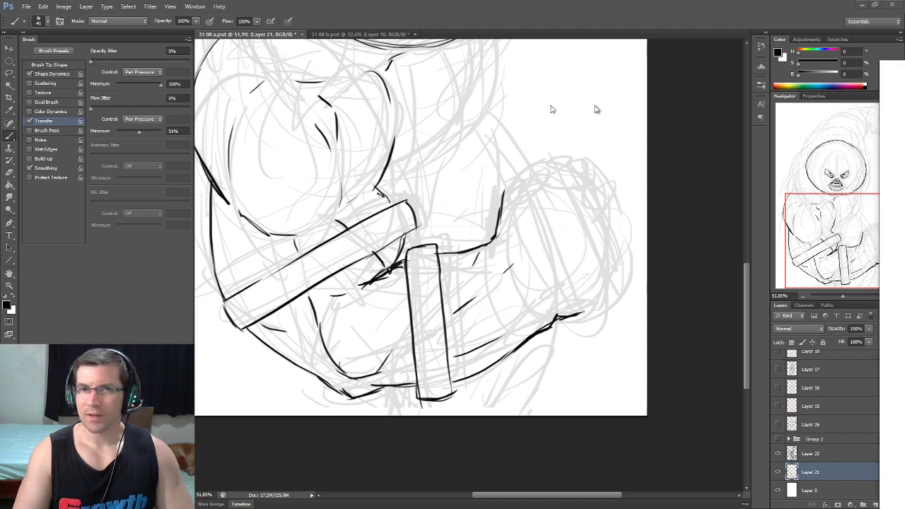
key("alt+Tab")
double_click(246, 36)
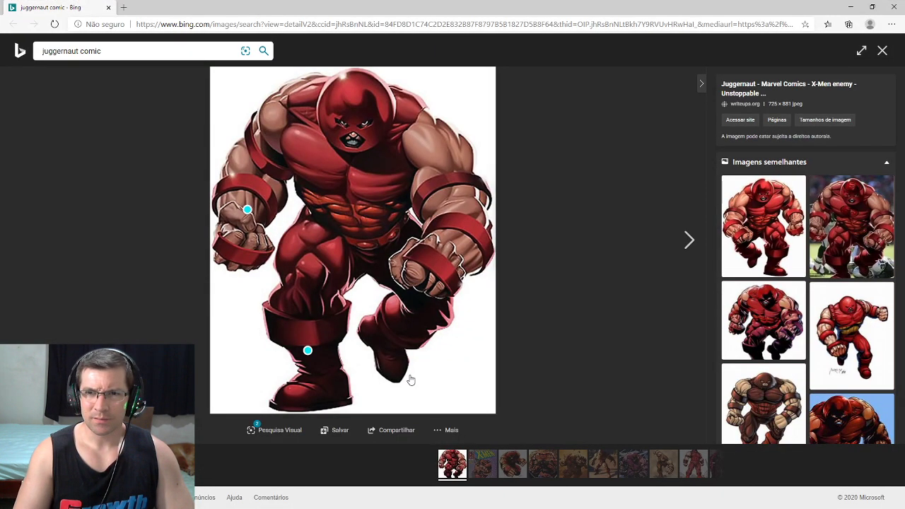
left_click(844, 339)
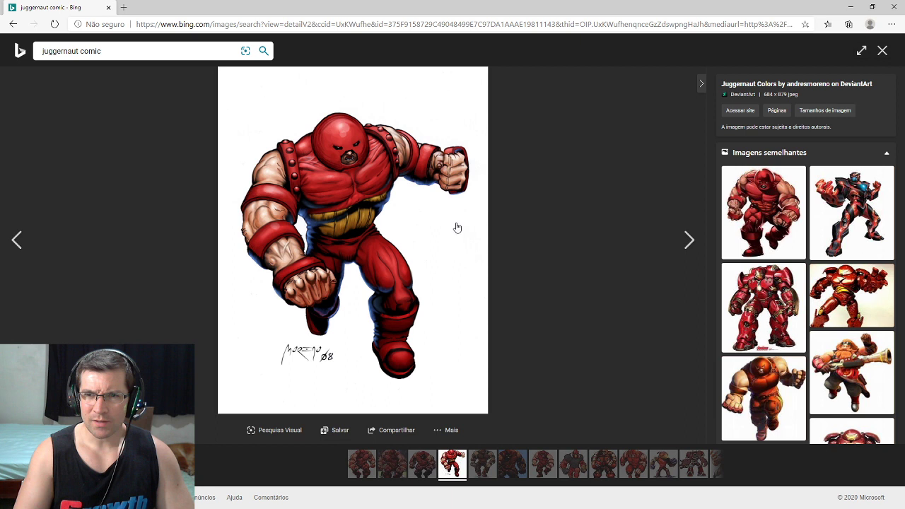
left_click(21, 28)
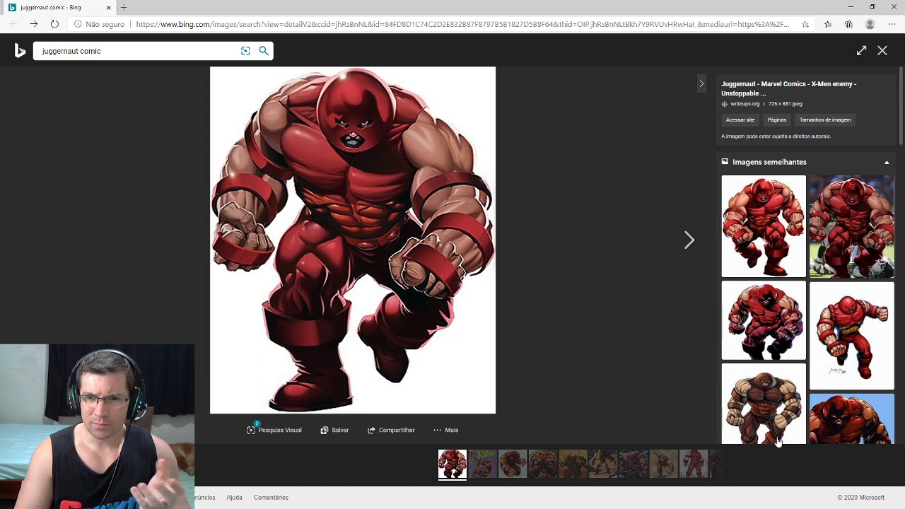
left_click(767, 410)
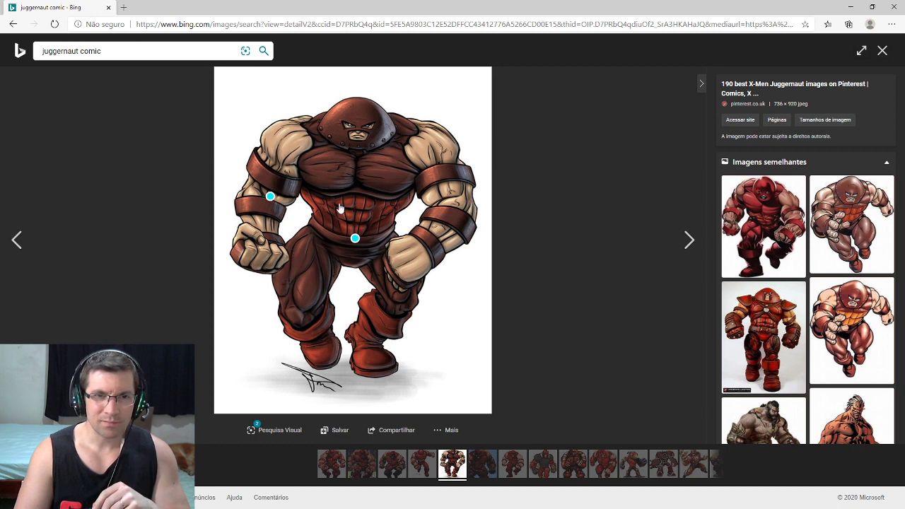
left_click(14, 26)
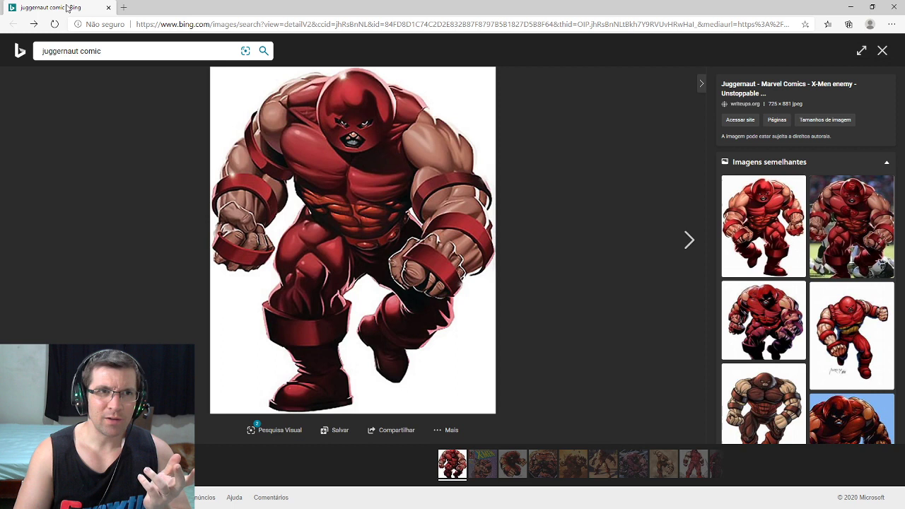
left_click_drag(67, 8, 904, 84)
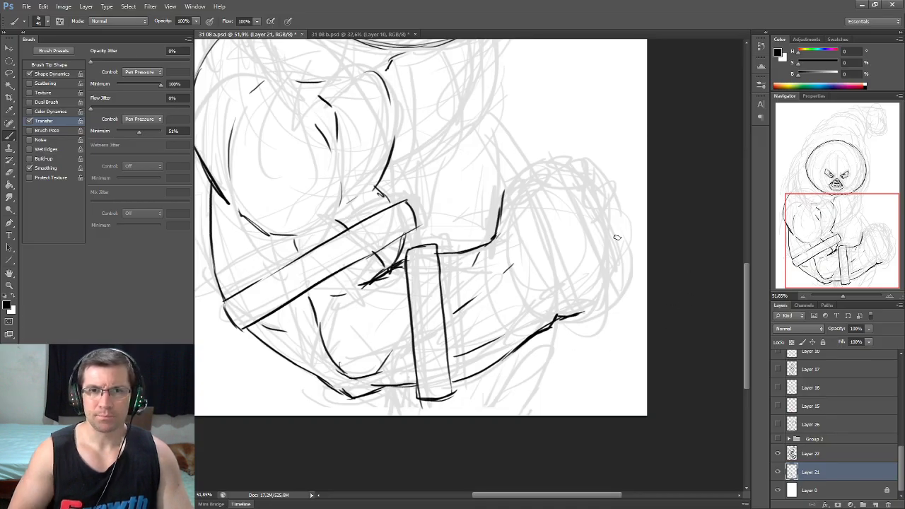
Step: Trace the forearm's top and lower contours and the right fist's outline
left_click_drag(503, 205, 555, 161)
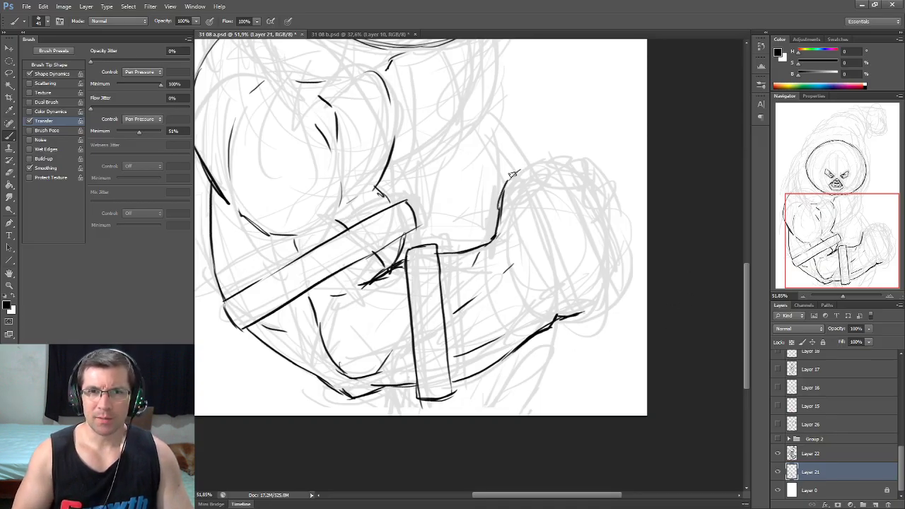
left_click_drag(495, 222, 492, 226)
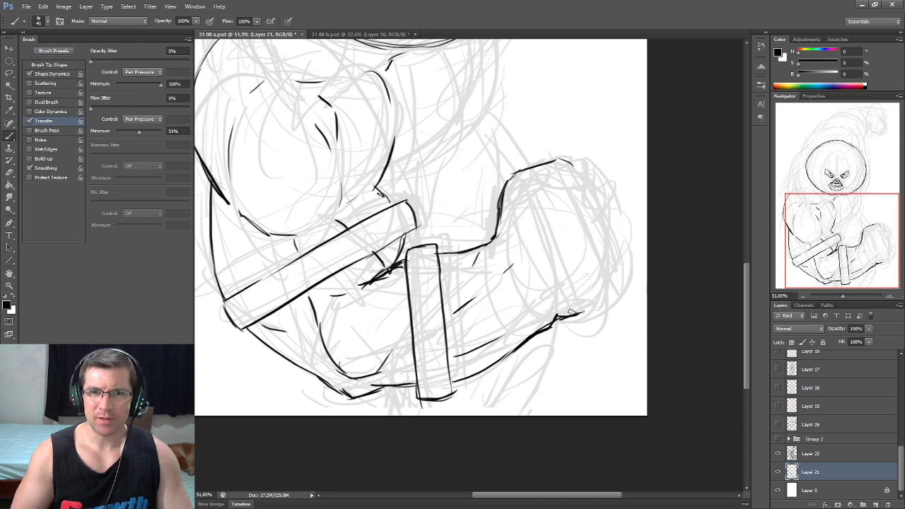
left_click_drag(573, 317, 622, 282)
left_click_drag(521, 182, 565, 176)
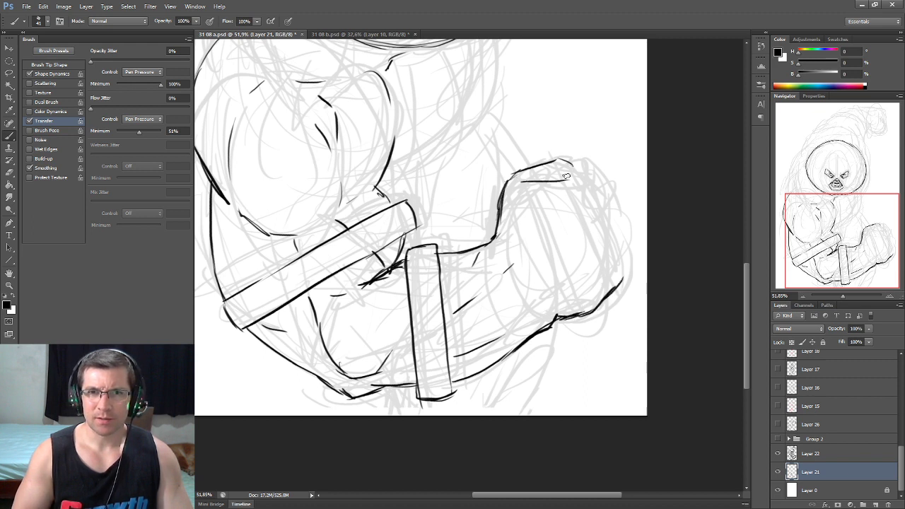
left_click_drag(591, 172, 626, 287)
left_click_drag(601, 186, 614, 225)
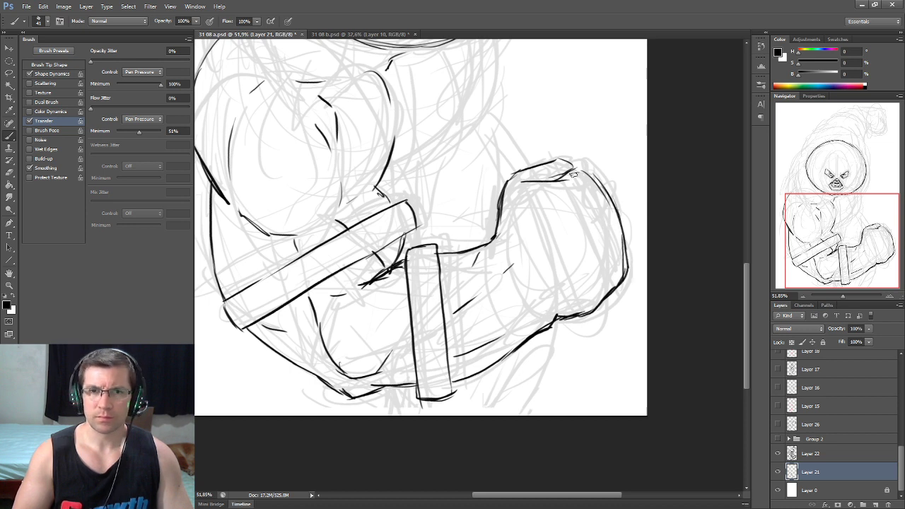
left_click_drag(558, 186, 527, 225)
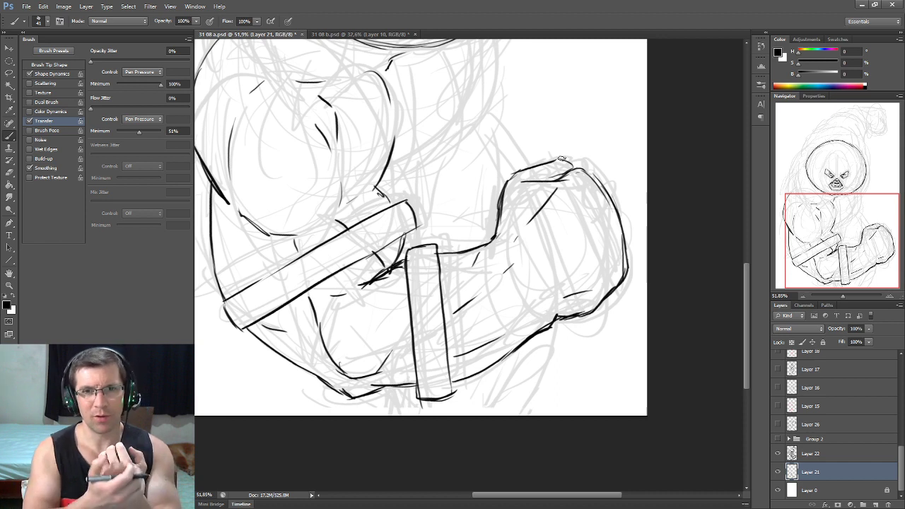
Step: Add an inner edge line down the arm band and ink the forearm's lower edge
left_click_drag(562, 159, 574, 145)
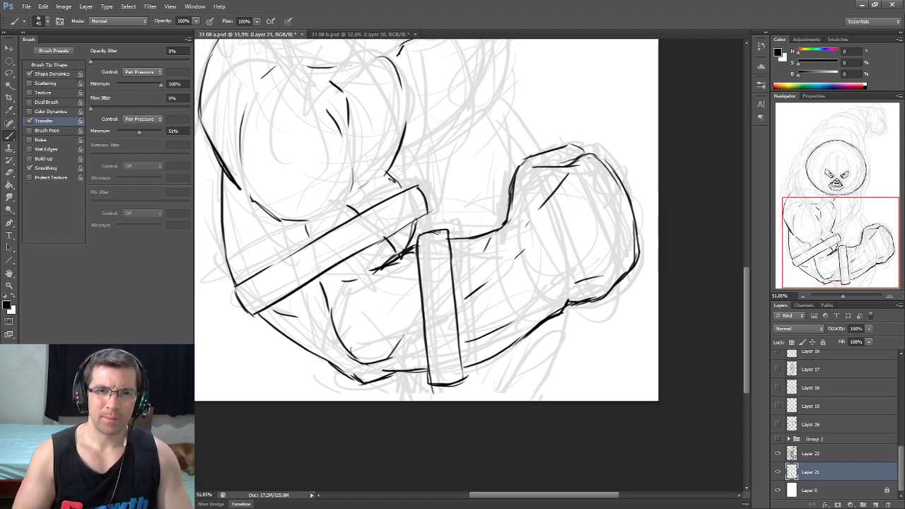
left_click_drag(458, 230, 465, 308)
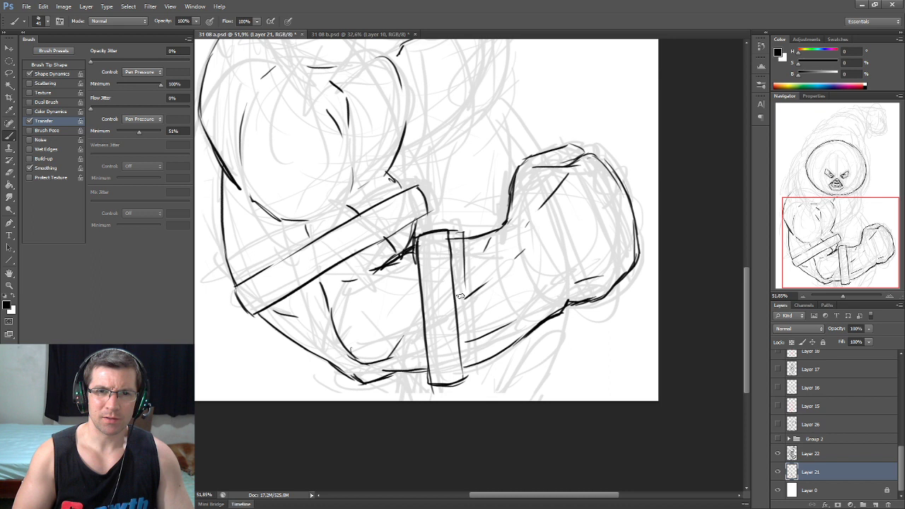
mouse_move(466, 240)
left_mouse_down()
mouse_move(478, 378)
mouse_move(420, 377)
left_mouse_up()
left_click_drag(429, 383, 410, 381)
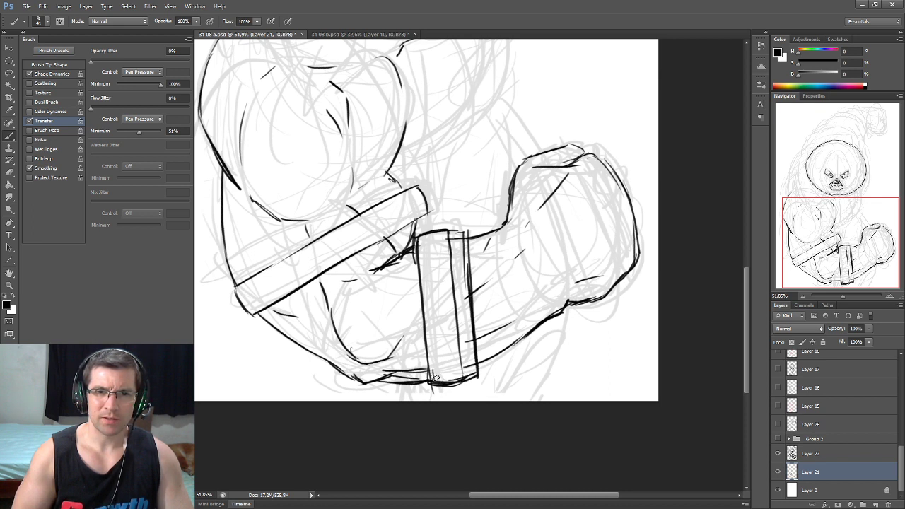
Step: Erase the fist outline and stray band line, then ink the wrist cuff's left and bottom edges
key("e")
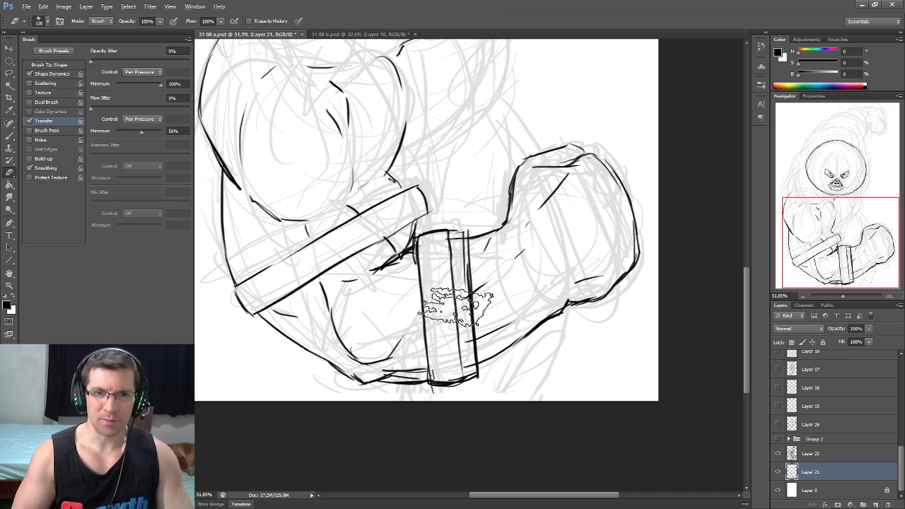
mouse_move(425, 311)
left_mouse_down()
mouse_move(448, 268)
mouse_move(444, 242)
left_mouse_up()
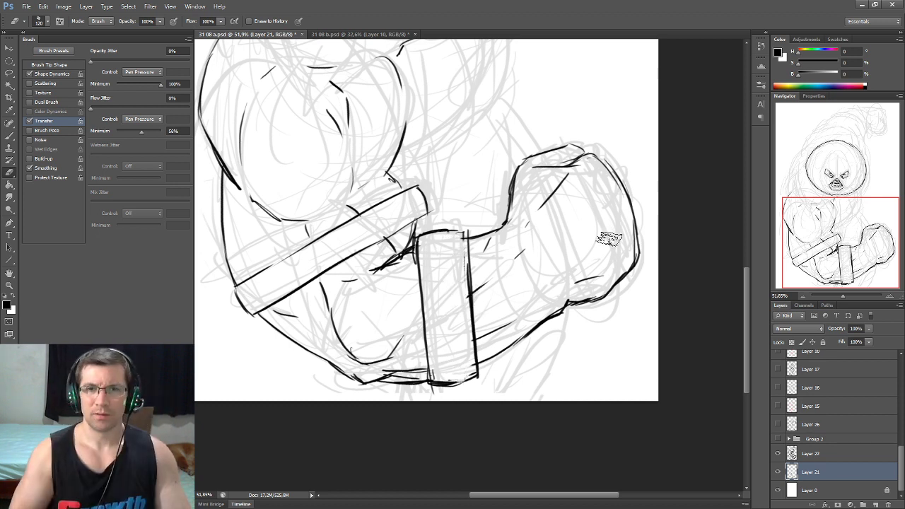
mouse_move(601, 194)
left_mouse_down()
mouse_move(632, 212)
mouse_move(606, 151)
left_mouse_up()
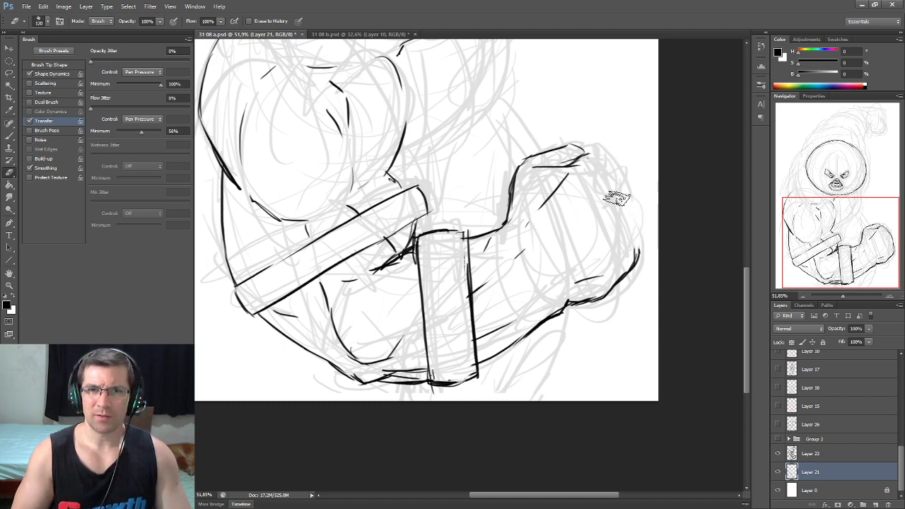
left_click_drag(557, 198, 576, 162)
mouse_move(586, 269)
left_mouse_down()
mouse_move(600, 289)
mouse_move(618, 289)
left_mouse_up()
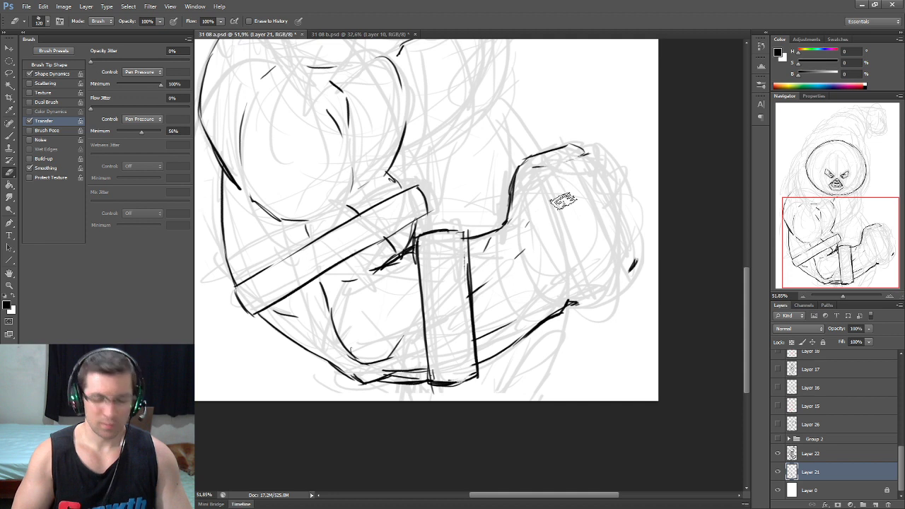
key("b")
mouse_move(536, 167)
left_mouse_down()
mouse_move(581, 303)
mouse_move(591, 307)
left_mouse_up()
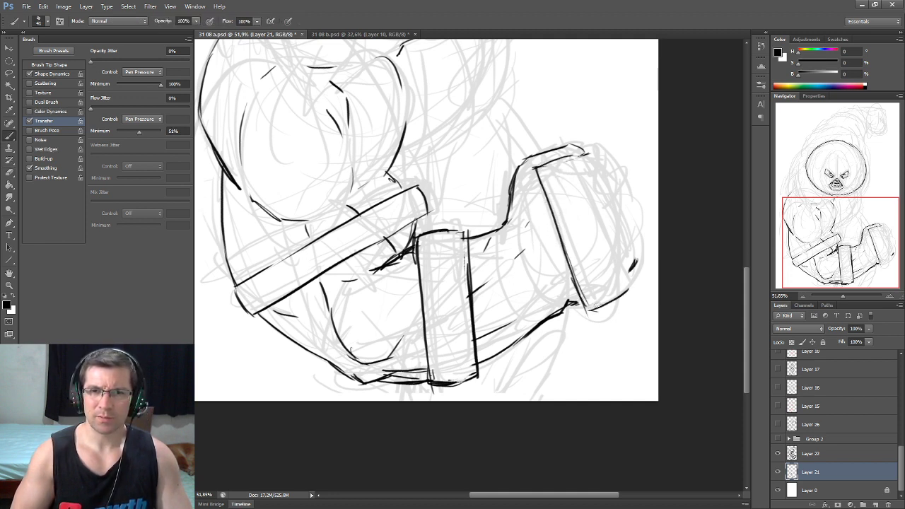
Step: Ink the fist's right side and knuckles beyond the cuff, then pan back to the head
left_click_drag(578, 153, 628, 298)
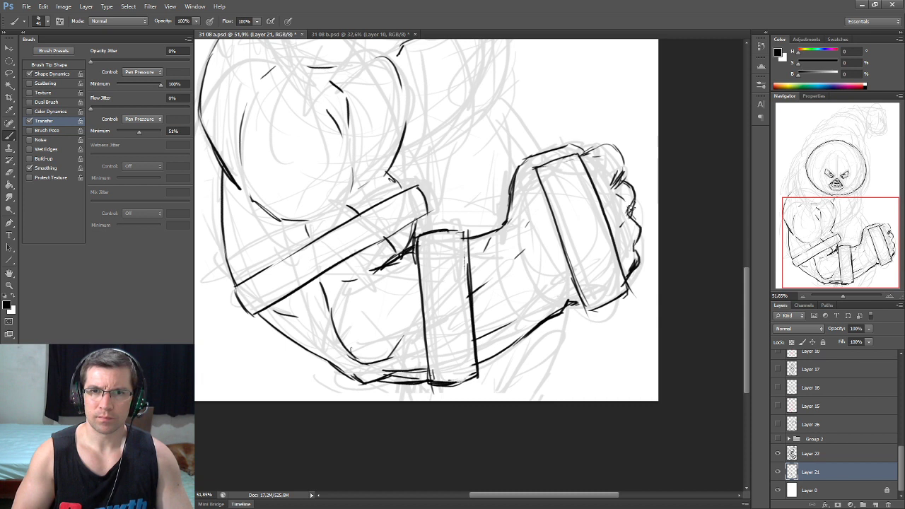
left_click_drag(520, 171, 586, 247)
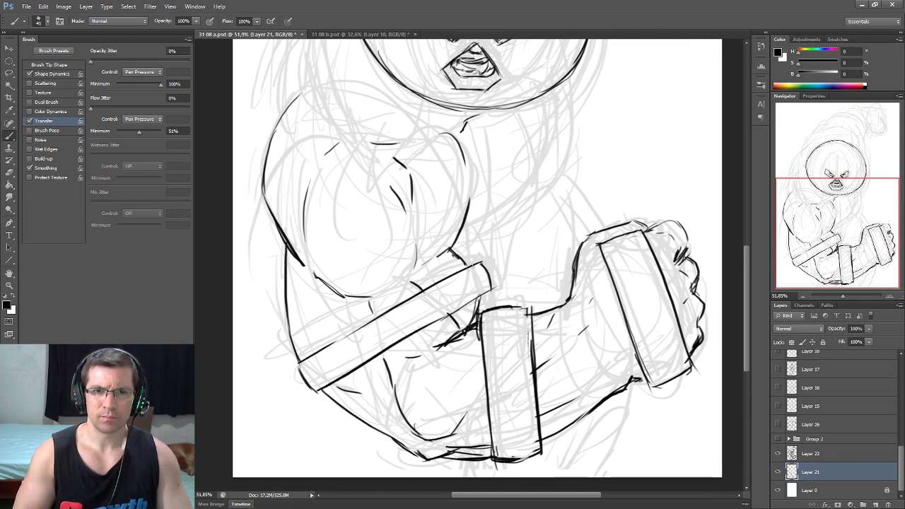
Step: Ink the forearm band's end, the neck line and the long curve of the back
left_click_drag(478, 261, 489, 280)
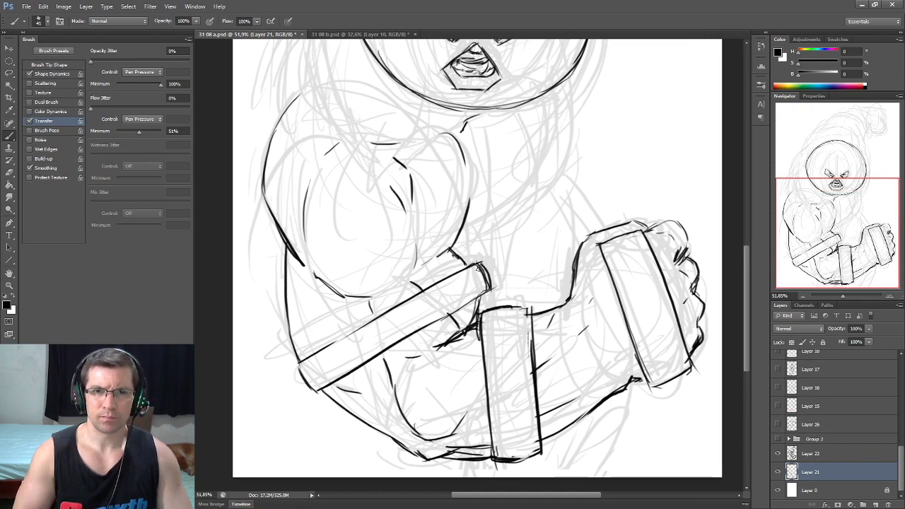
left_click_drag(506, 158, 483, 239)
left_click_drag(510, 205, 507, 225)
left_click_drag(439, 309, 461, 285)
left_click_drag(442, 315, 538, 221)
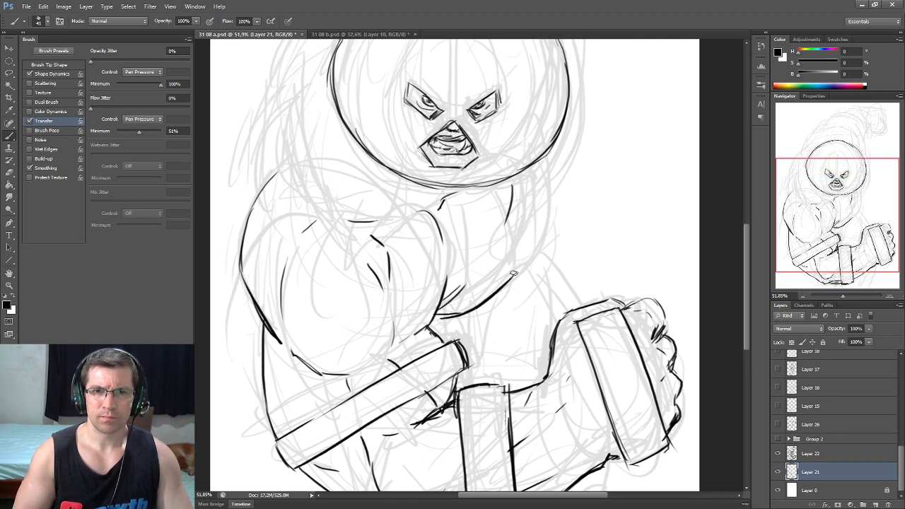
left_click_drag(530, 168, 539, 213)
mouse_move(524, 262)
left_mouse_down()
mouse_move(543, 182)
mouse_move(498, 291)
left_mouse_up()
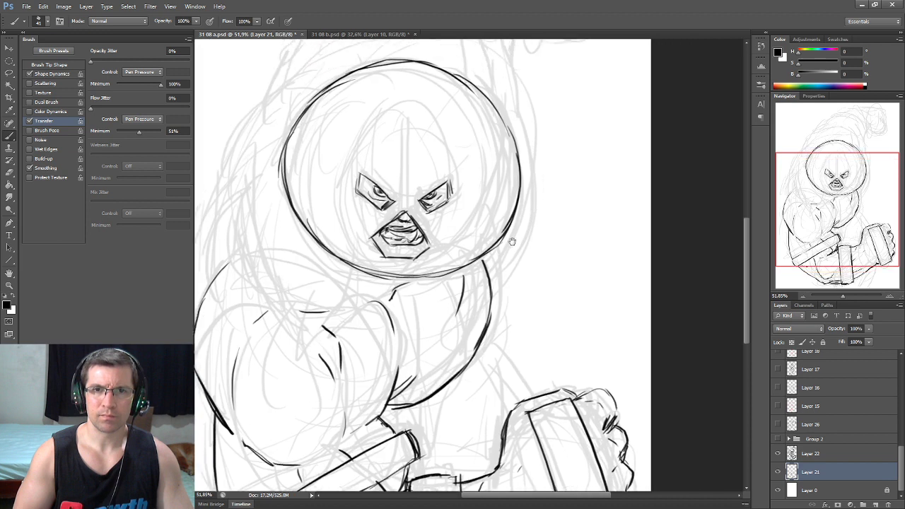
left_click_drag(499, 186, 515, 234)
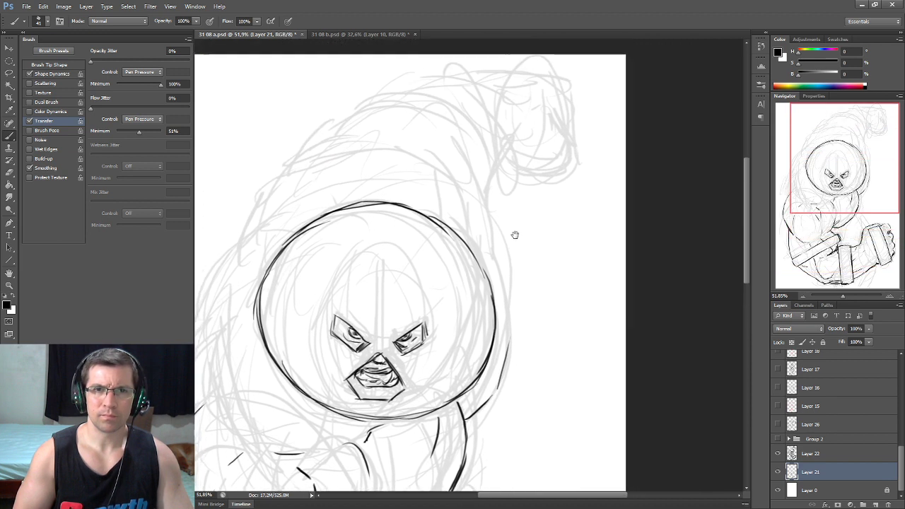
Step: Ink the body's left contour, the left shoulder and the shoulder line above the hood
left_click_drag(526, 197, 565, 158)
left_click_drag(372, 300, 400, 357)
left_click_drag(338, 282, 320, 413)
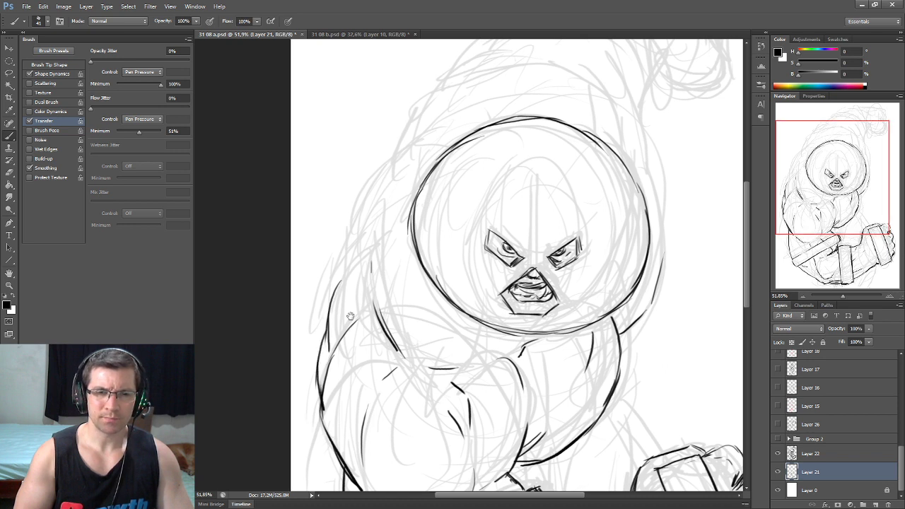
left_click_drag(390, 246, 401, 260)
mouse_move(353, 291)
left_mouse_down()
mouse_move(416, 169)
mouse_move(440, 160)
left_mouse_up()
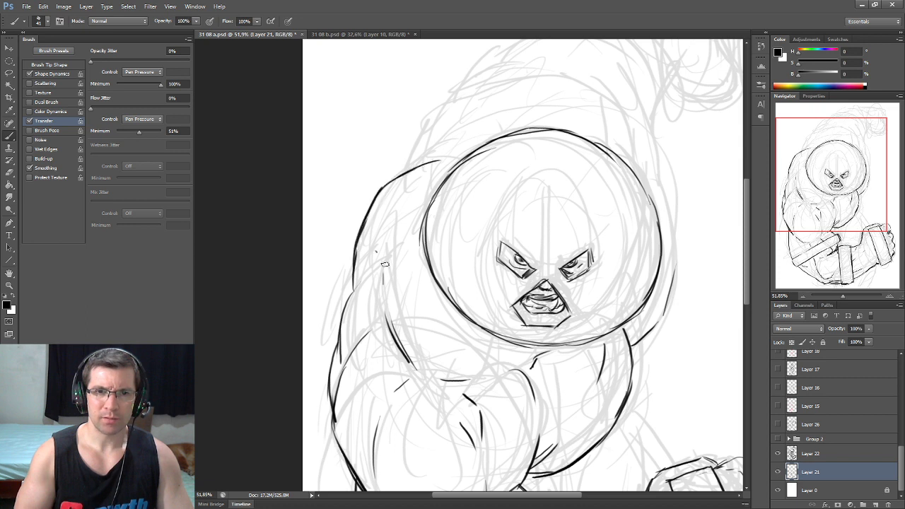
left_click_drag(500, 150, 482, 213)
mouse_move(386, 232)
left_mouse_down()
mouse_move(537, 132)
mouse_move(572, 144)
mouse_move(589, 175)
left_mouse_up()
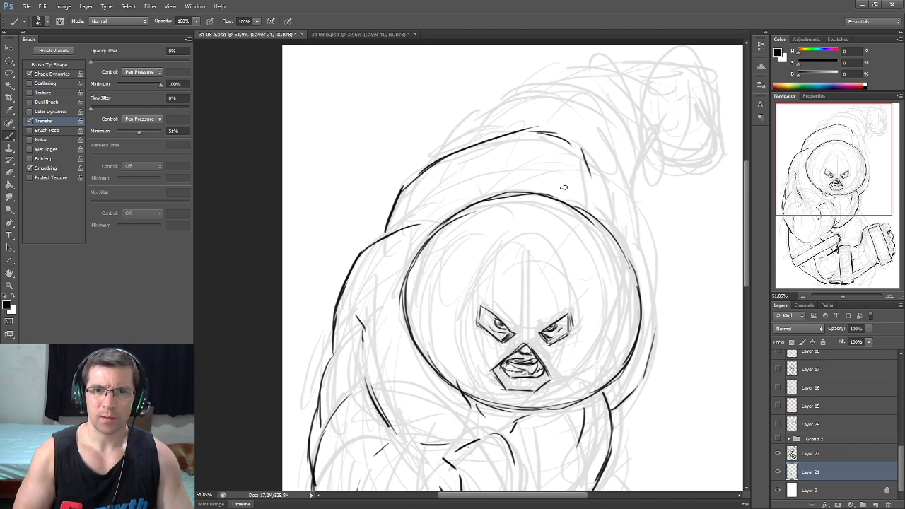
mouse_move(451, 210)
left_mouse_down()
mouse_move(415, 220)
mouse_move(342, 264)
left_mouse_up()
Step: Ink the head and hood's right edge and top contours, undoing the raised-arm strokes
mouse_move(543, 239)
left_mouse_down()
mouse_move(523, 241)
mouse_move(562, 364)
left_mouse_up()
left_click_drag(537, 243, 549, 198)
left_click_drag(536, 158, 539, 222)
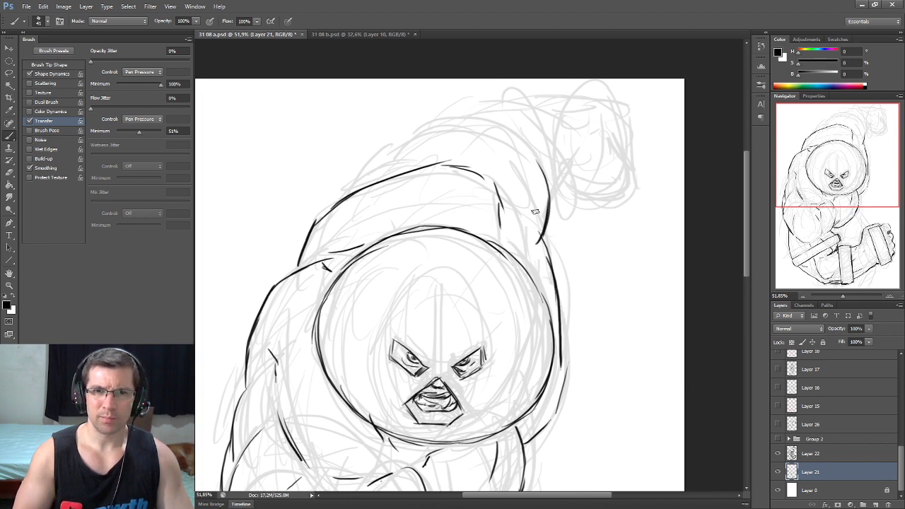
left_click_drag(402, 168, 467, 121)
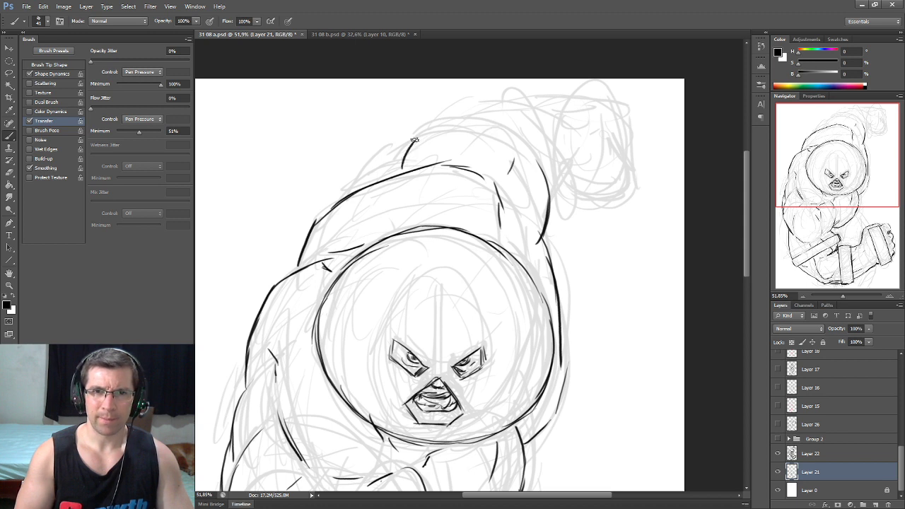
mouse_move(384, 144)
left_mouse_down()
mouse_move(488, 124)
mouse_move(536, 165)
left_mouse_up()
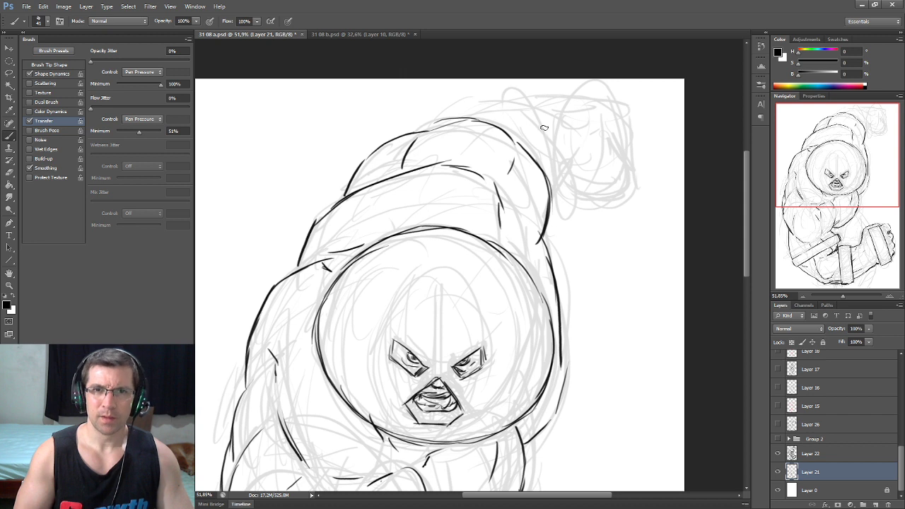
left_click_drag(537, 89, 521, 138)
mouse_move(417, 156)
left_mouse_down()
mouse_move(507, 150)
mouse_move(527, 220)
left_mouse_up()
key("ctrl+alt+z")
key("ctrl+alt+z")
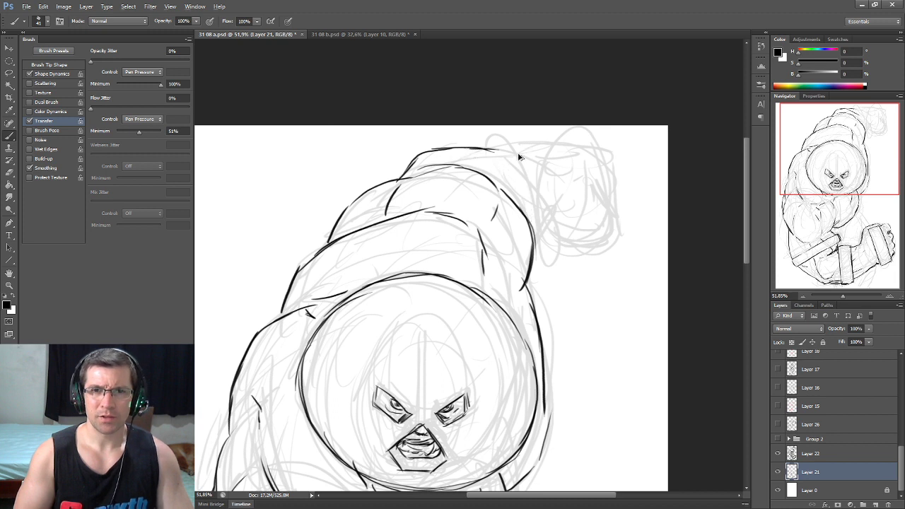
Step: Redraw the raised arm's top and right-side outline in bold black ink
left_click_drag(458, 147, 518, 217)
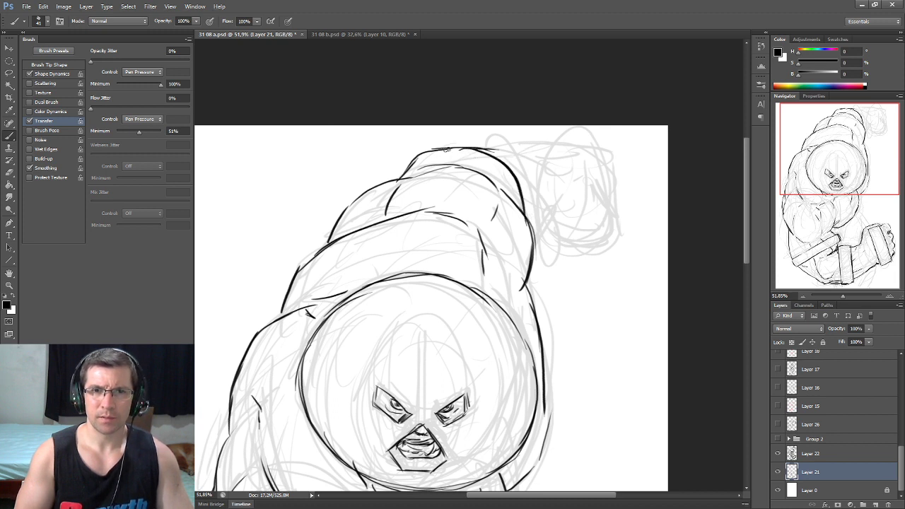
mouse_move(447, 145)
left_mouse_down()
mouse_move(529, 183)
mouse_move(536, 246)
left_mouse_up()
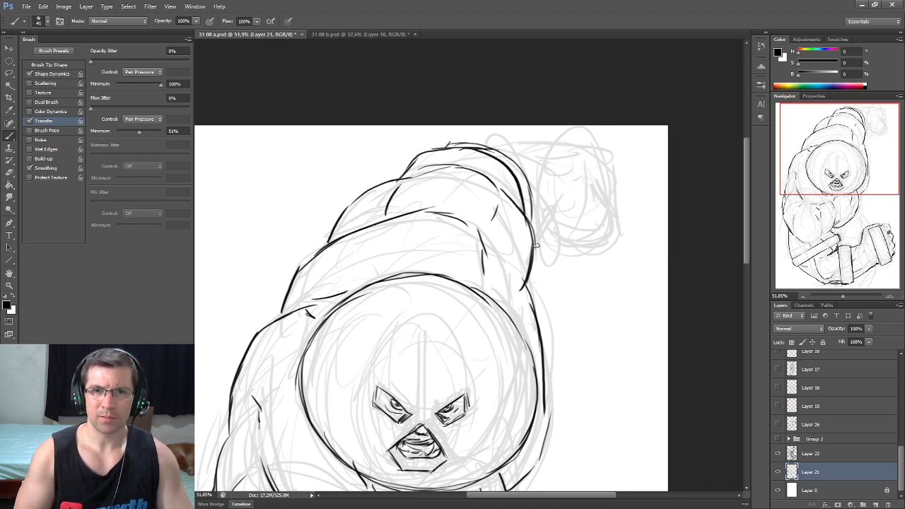
mouse_move(451, 141)
left_mouse_down()
mouse_move(499, 142)
mouse_move(541, 180)
mouse_move(550, 240)
left_mouse_up()
left_click_drag(544, 198, 539, 251)
left_click_drag(534, 162, 544, 239)
scroll(523, 177, "down", 1)
mouse_move(483, 166)
left_mouse_down()
mouse_move(530, 169)
mouse_move(582, 228)
mouse_move(579, 263)
mouse_move(590, 249)
left_mouse_up()
Step: Ink a bold outline along the top and right side of the raised fist
left_click_drag(529, 168, 571, 216)
mouse_move(504, 165)
left_mouse_down()
mouse_move(559, 176)
mouse_move(553, 168)
mouse_move(581, 228)
left_mouse_up()
mouse_move(546, 174)
left_mouse_down()
mouse_move(576, 223)
mouse_move(586, 225)
left_mouse_up()
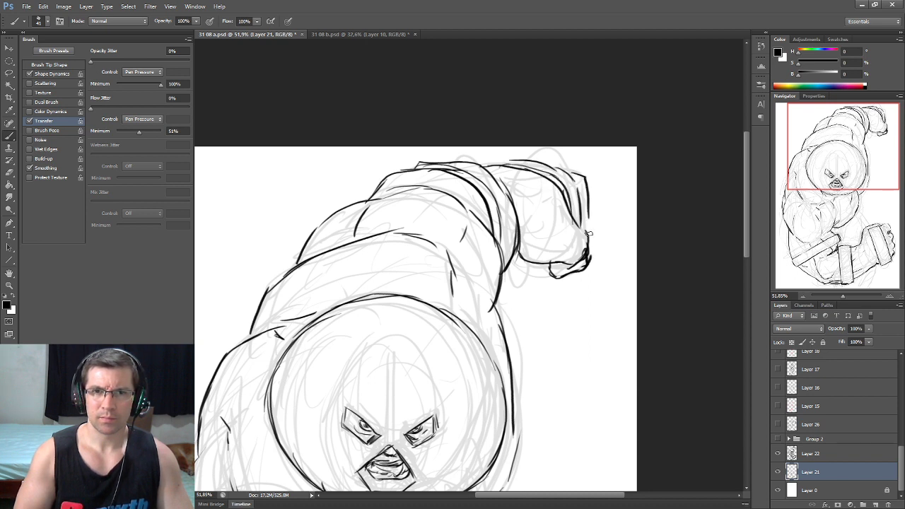
left_click_drag(573, 170, 582, 230)
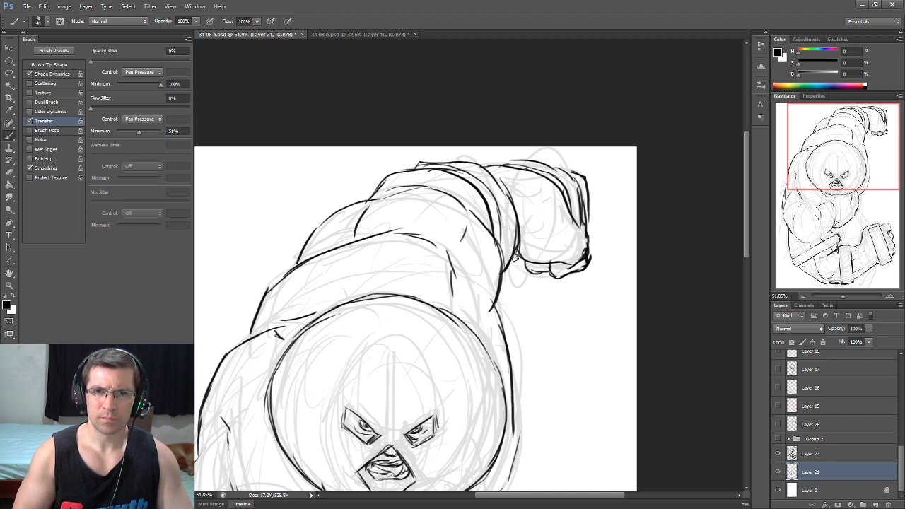
Step: Ink the arm's right edge into the shoulder, undoing a stray small stroke
left_click_drag(514, 245, 538, 188)
left_click_drag(494, 209, 523, 283)
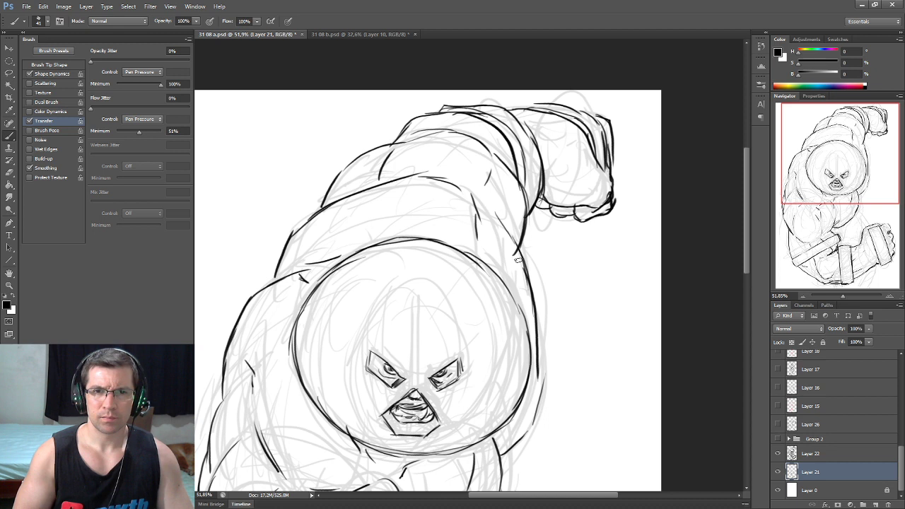
key("ctrl+z")
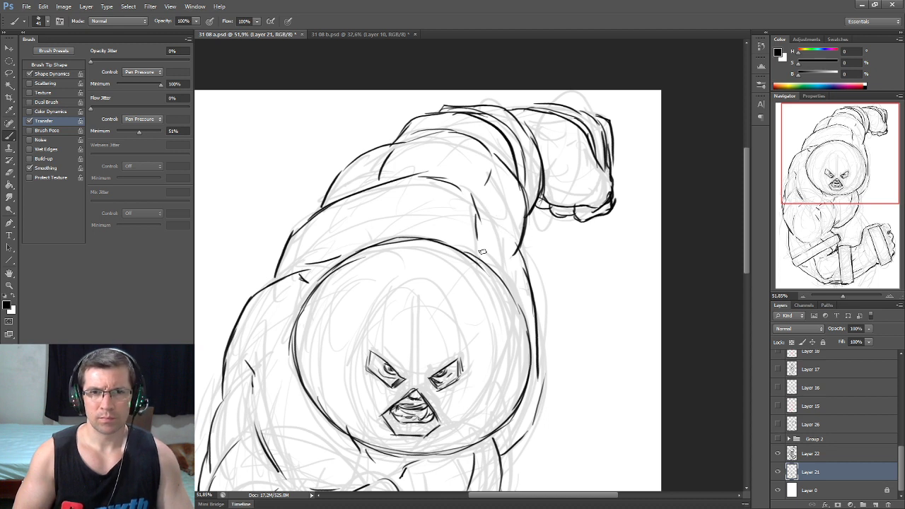
left_click_drag(479, 260, 500, 185)
mouse_move(467, 150)
left_mouse_down()
mouse_move(557, 189)
mouse_move(593, 235)
left_mouse_up()
left_click_drag(603, 192, 592, 204)
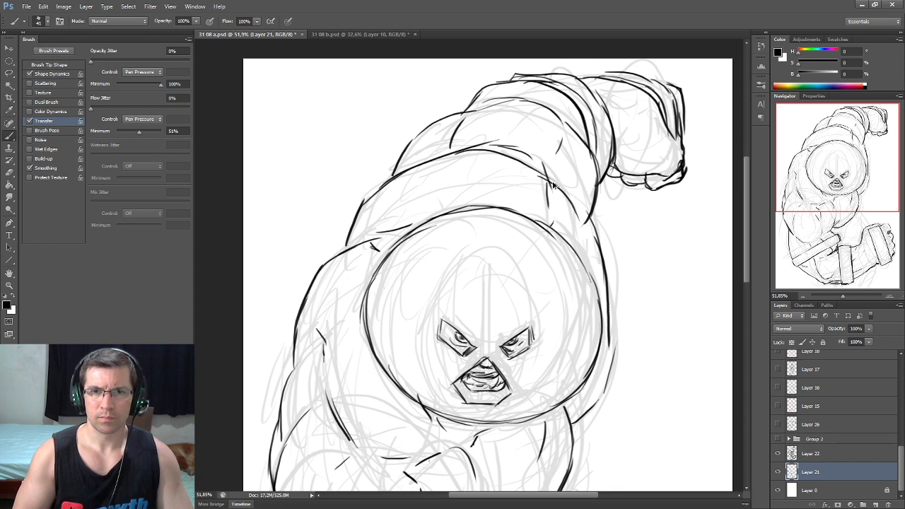
Step: Ink a curved line across the chest and extend the arm contour
left_click_drag(548, 183, 586, 98)
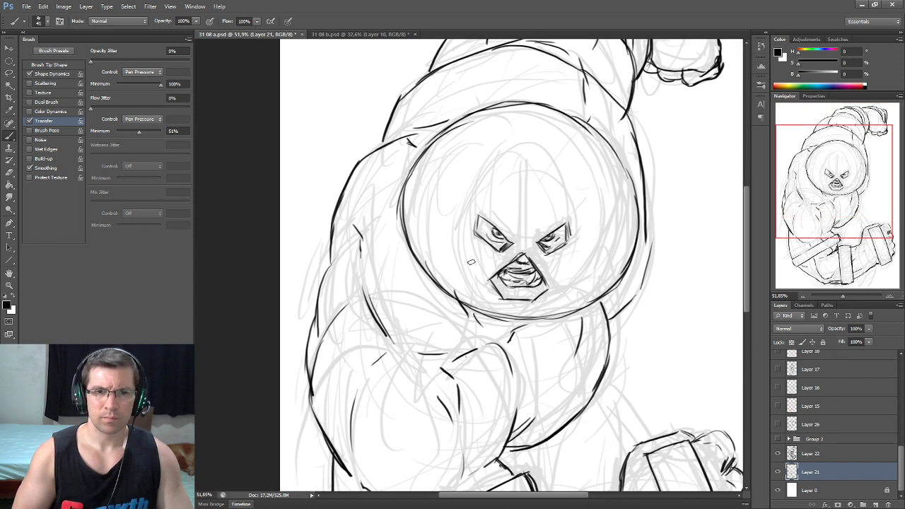
left_click_drag(500, 235, 528, 164)
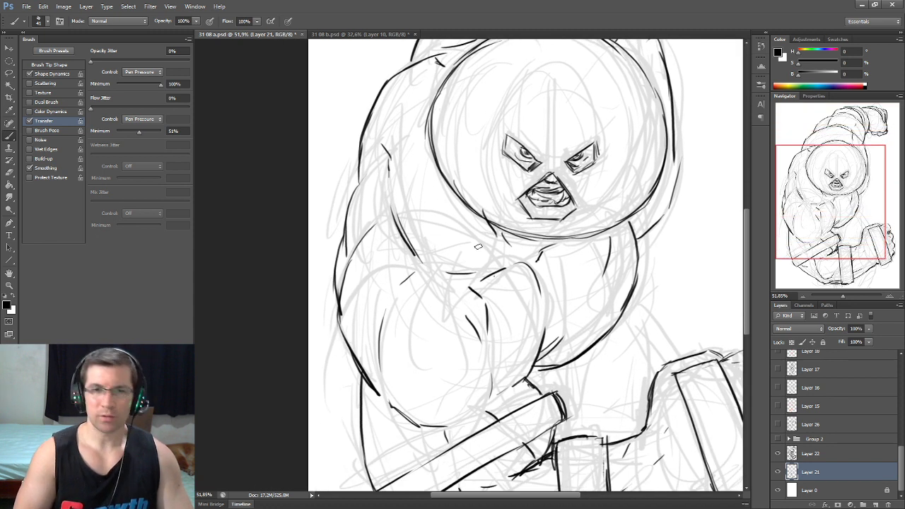
mouse_move(403, 241)
left_mouse_down()
mouse_move(494, 264)
mouse_move(543, 306)
mouse_move(536, 347)
left_mouse_up()
left_click_drag(400, 239, 350, 276)
Step: Add strokes along the torso's right side and beside the lower fists
left_click_drag(425, 241, 467, 283)
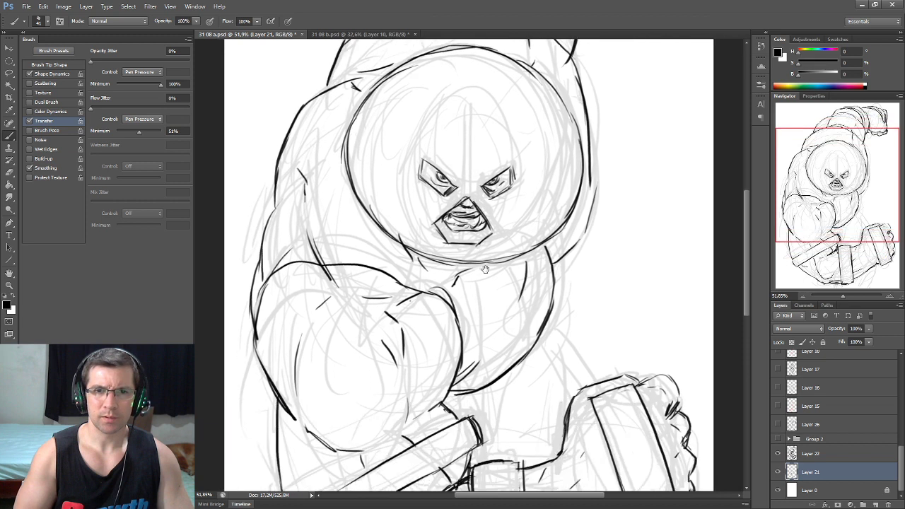
scroll(508, 281, "down", 3)
scroll(489, 304, "up", 3)
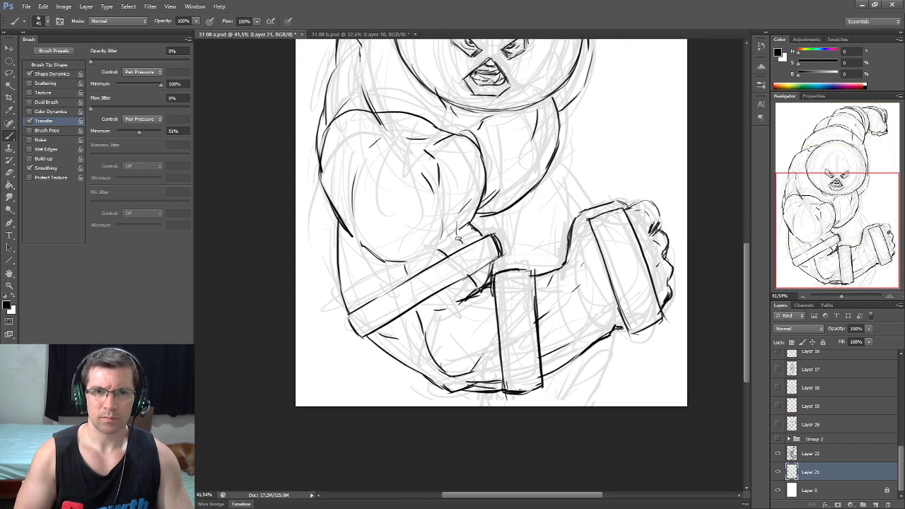
scroll(447, 297, "down", 2)
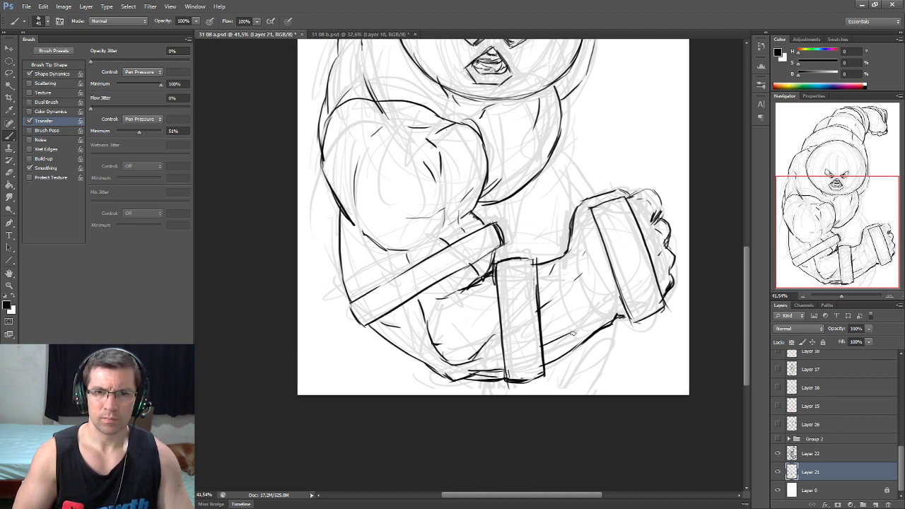
left_click_drag(599, 290, 537, 292)
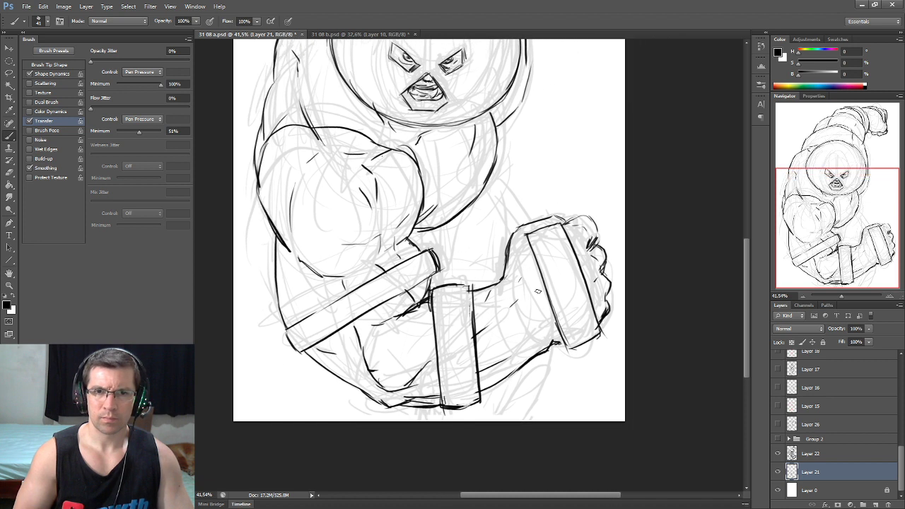
scroll(499, 258, "up", 2)
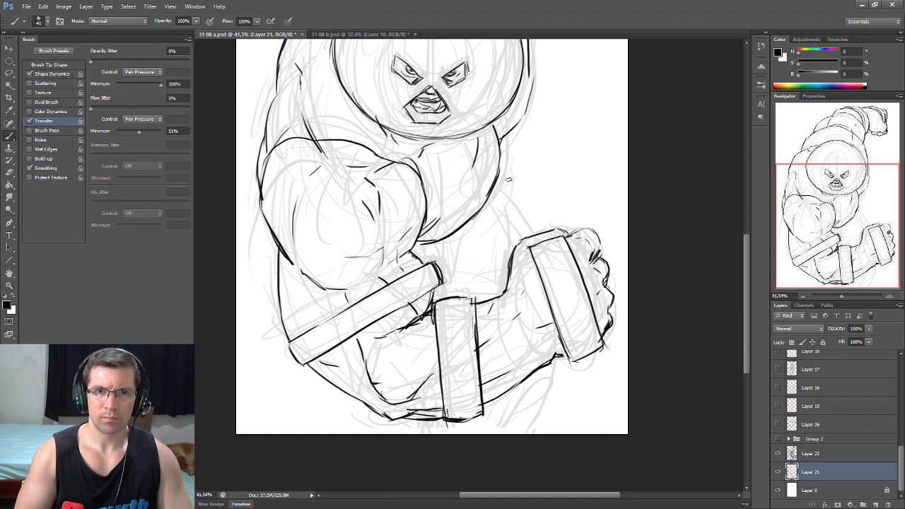
left_click_drag(497, 174, 516, 211)
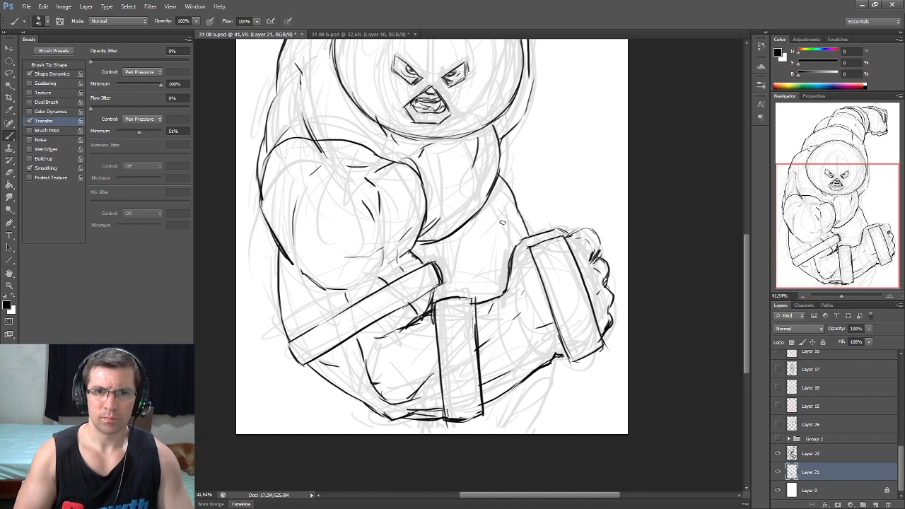
scroll(495, 297, "down", 3)
left_click_drag(554, 317, 537, 357)
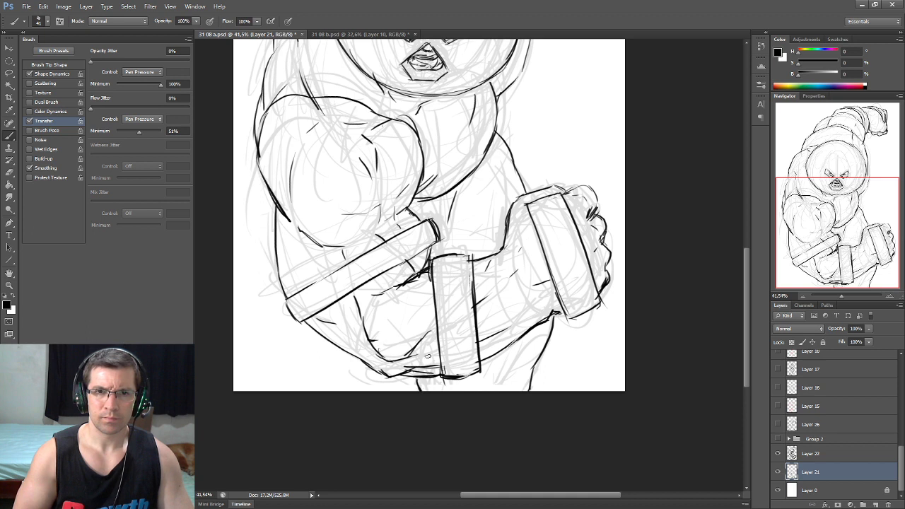
left_click_drag(498, 359, 488, 387)
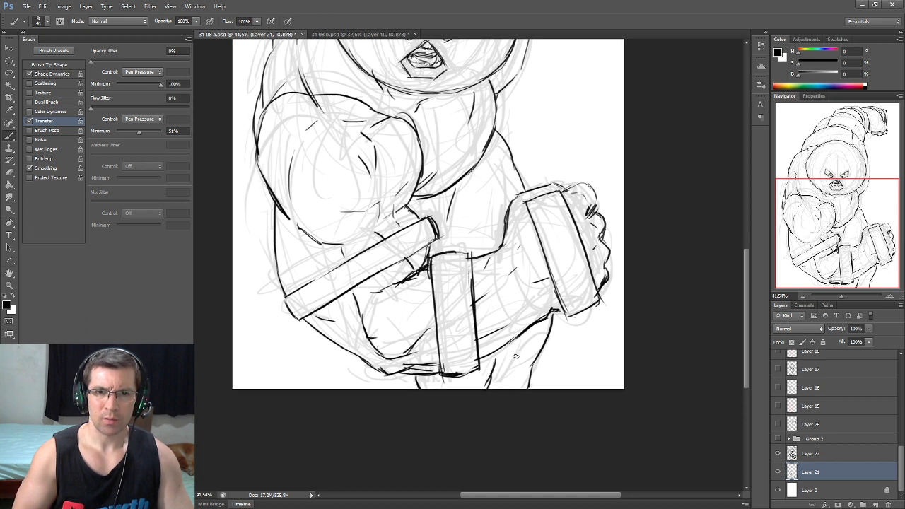
left_click_drag(485, 223, 475, 254)
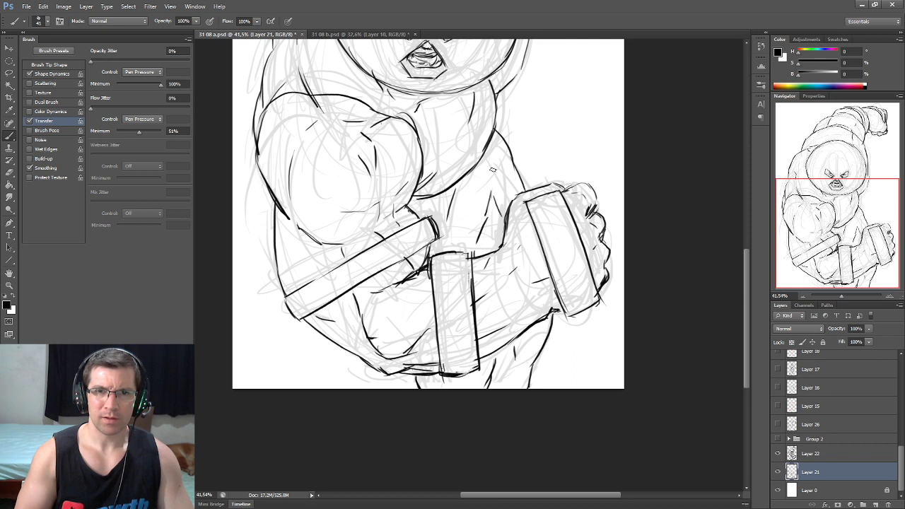
Step: Ink the figure's right-side contour, then zoom out to show the whole drawing
left_click_drag(491, 132, 522, 189)
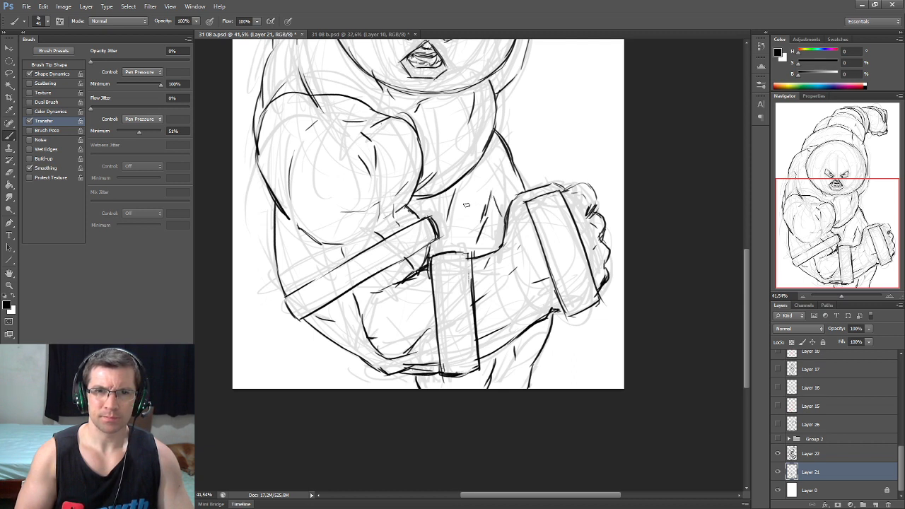
left_click_drag(410, 201, 422, 214)
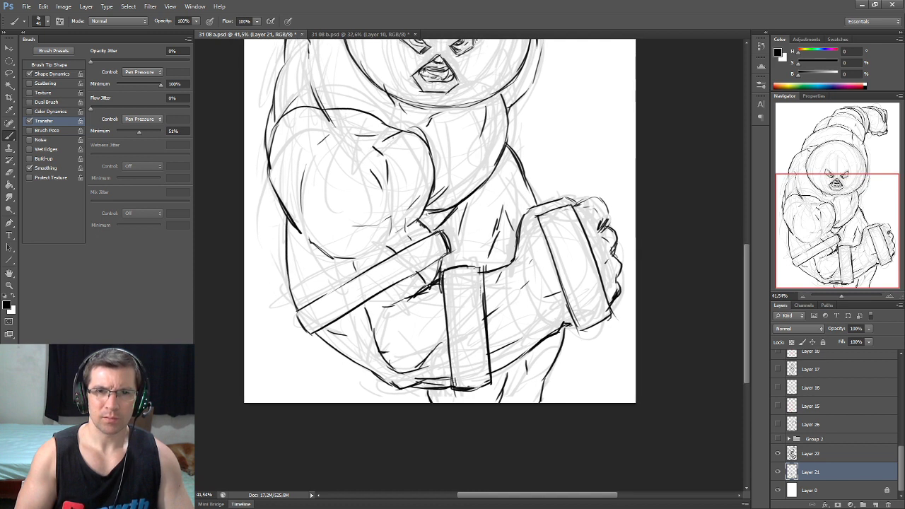
left_click_drag(432, 220, 507, 242)
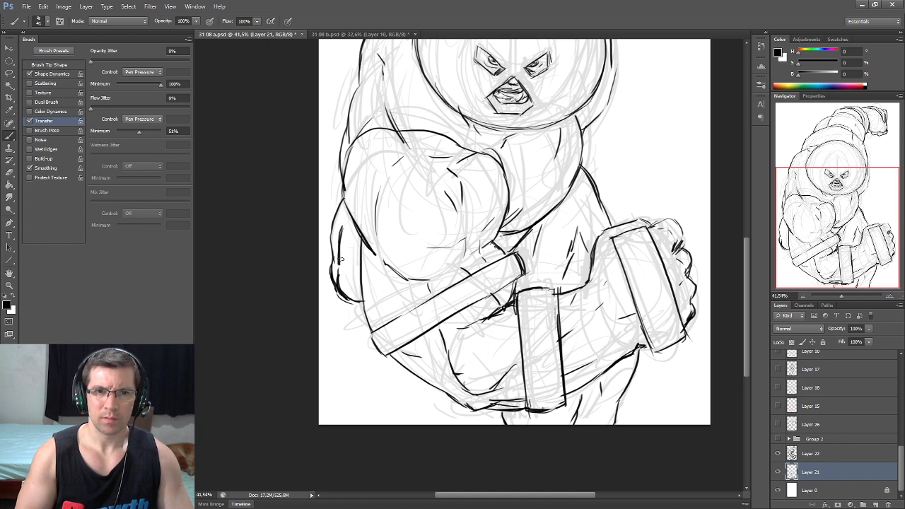
scroll(338, 249, "down", 1)
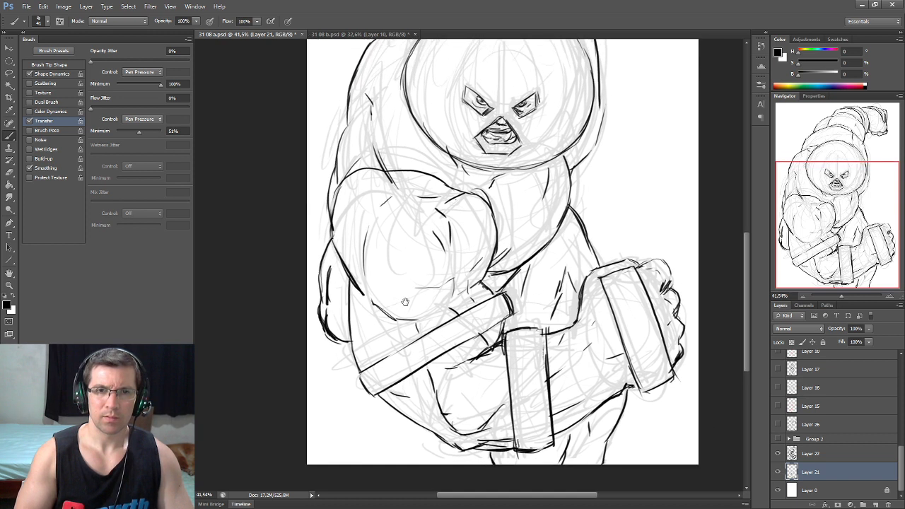
scroll(338, 249, "down", 2)
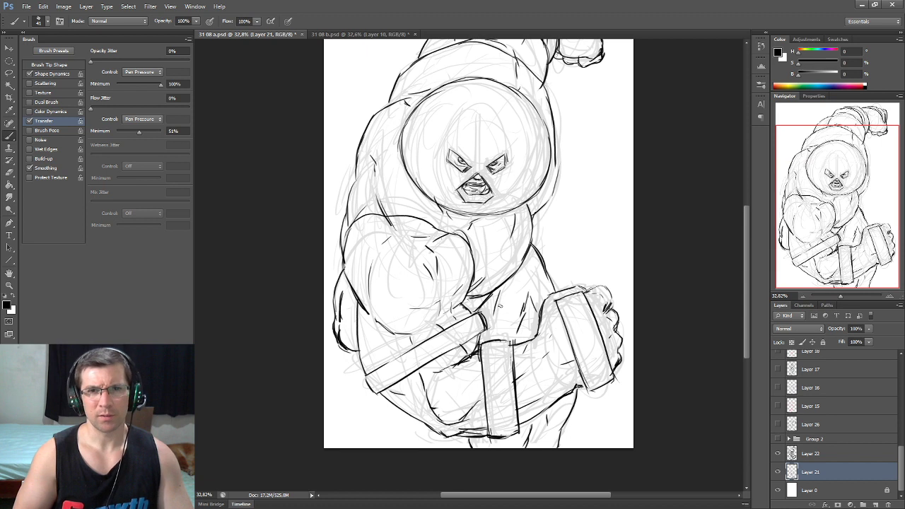
mouse_move(510, 318)
left_mouse_down()
mouse_move(511, 304)
mouse_move(497, 374)
mouse_move(473, 407)
left_mouse_up()
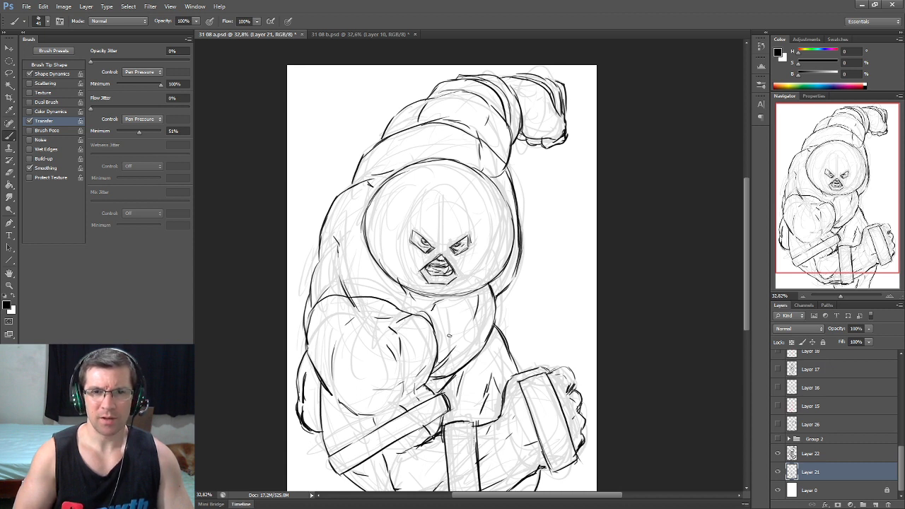
left_click_drag(448, 336, 481, 333)
scroll(488, 347, "down", 3)
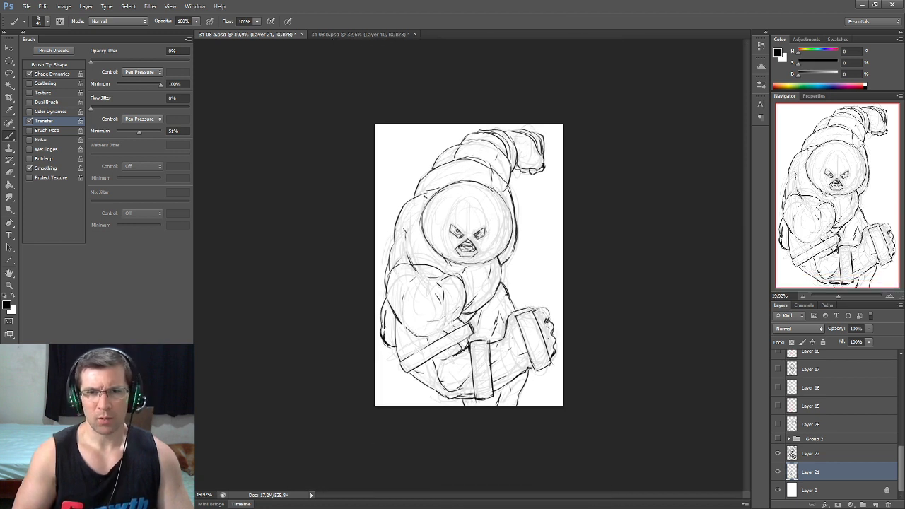
Step: Hide the rough sketch layer (Layer 22) and zoom in on the head and arms
left_click(778, 453)
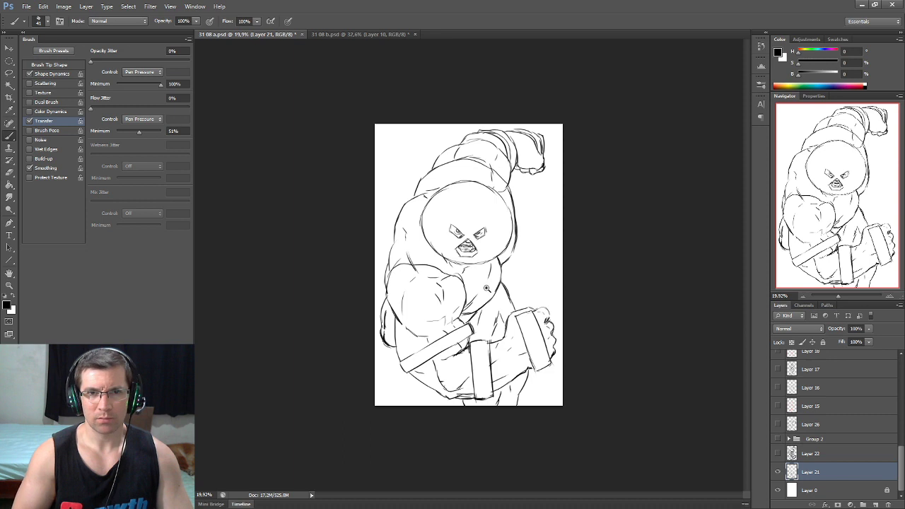
left_click_drag(488, 287, 636, 382)
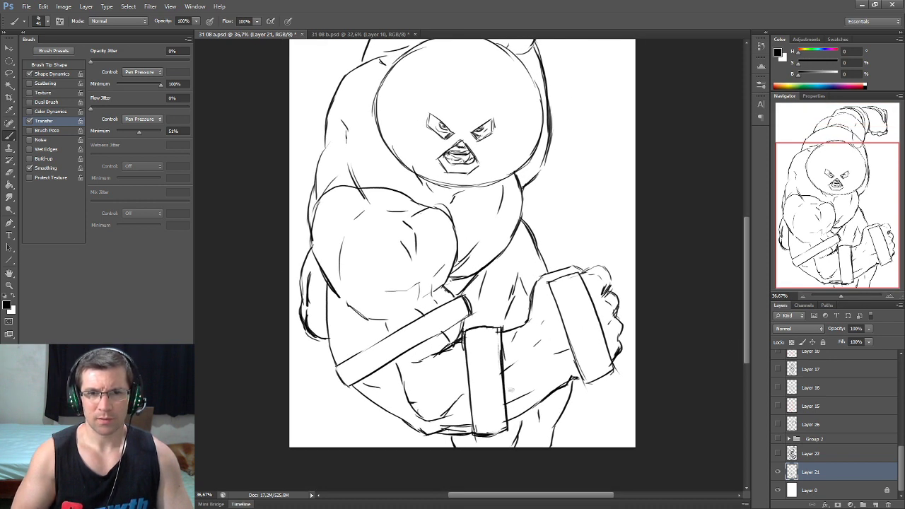
left_click_drag(527, 378, 544, 374)
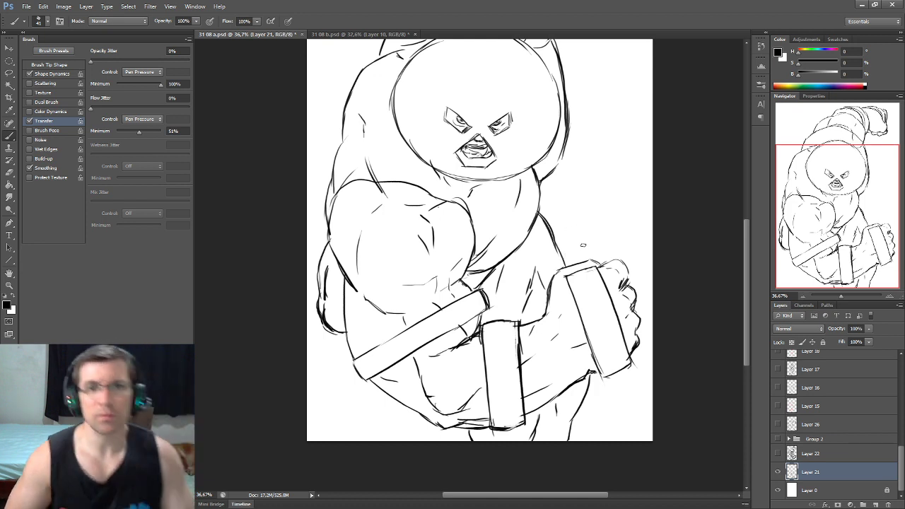
Step: Dismiss the locked-layer alert and create the new empty Layer 27
key("alt+bracketleft")
left_click(681, 334)
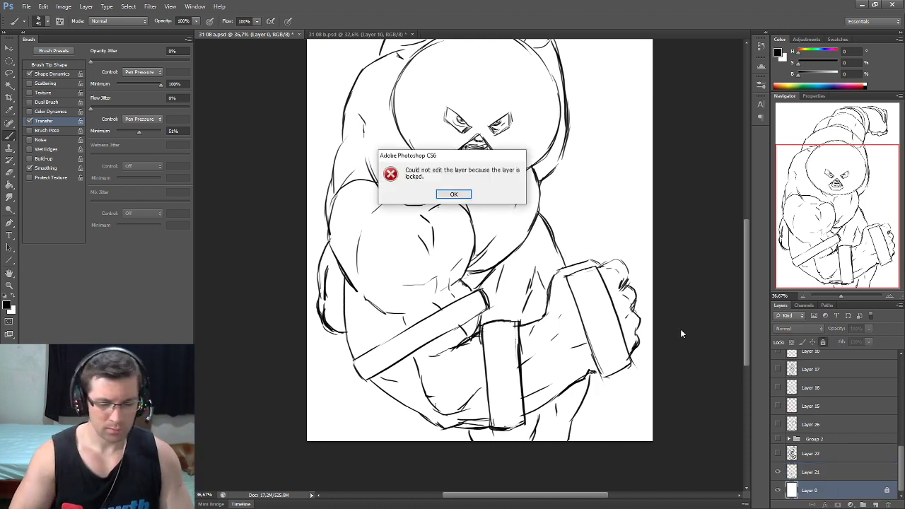
left_click(453, 194)
key("ctrl+shift+alt+n")
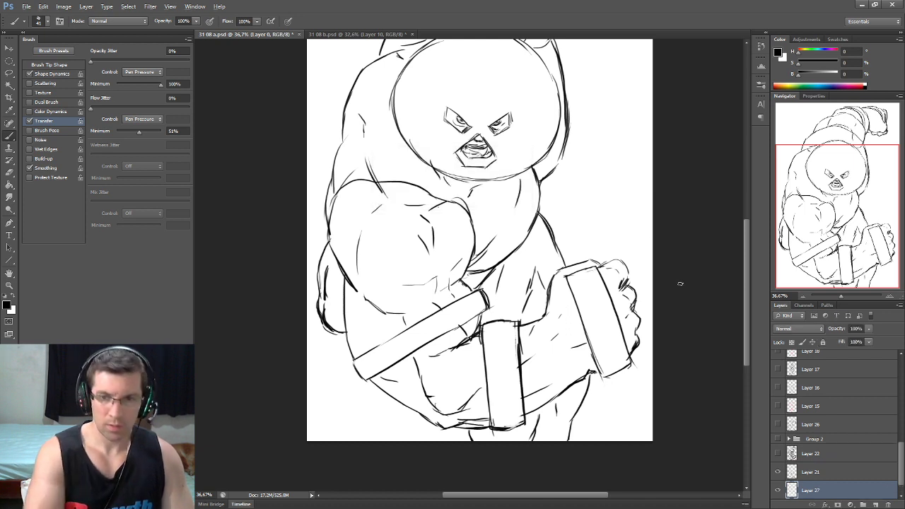
Step: Paint thick black shadows down both sides of the mask, with hatching near the chin
scroll(533, 225, "up", 3)
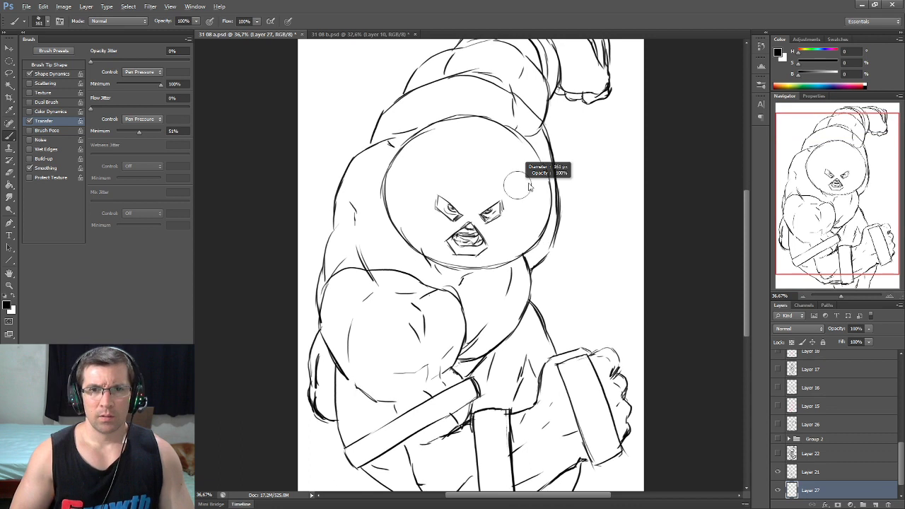
left_click_drag(506, 216, 528, 224)
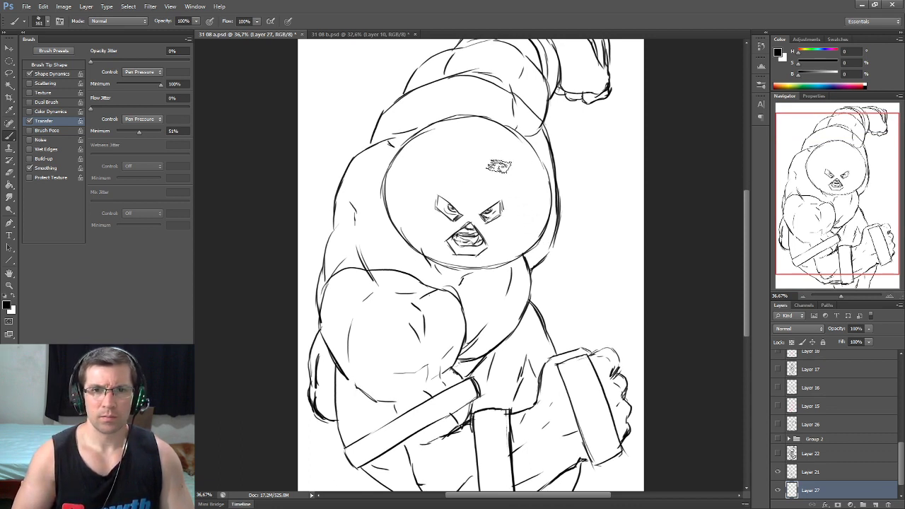
left_click_drag(499, 168, 523, 249)
mouse_move(493, 157)
left_mouse_down()
mouse_move(522, 249)
mouse_move(495, 265)
left_mouse_up()
left_click_drag(501, 220, 498, 263)
mouse_move(424, 170)
left_mouse_down()
mouse_move(393, 221)
mouse_move(433, 164)
left_mouse_up()
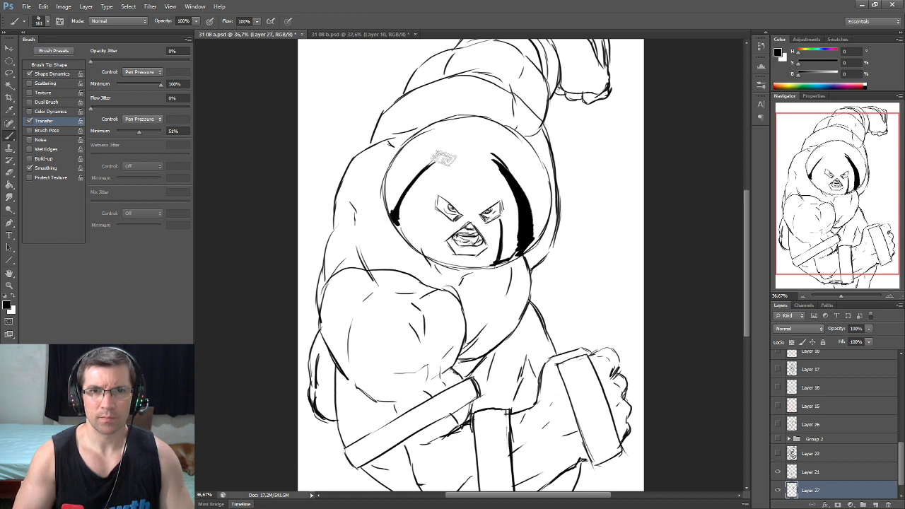
left_click_drag(394, 211, 392, 228)
Step: With a smaller brush, add a round detail atop the head and darken its edges
left_click_drag(456, 141, 450, 141)
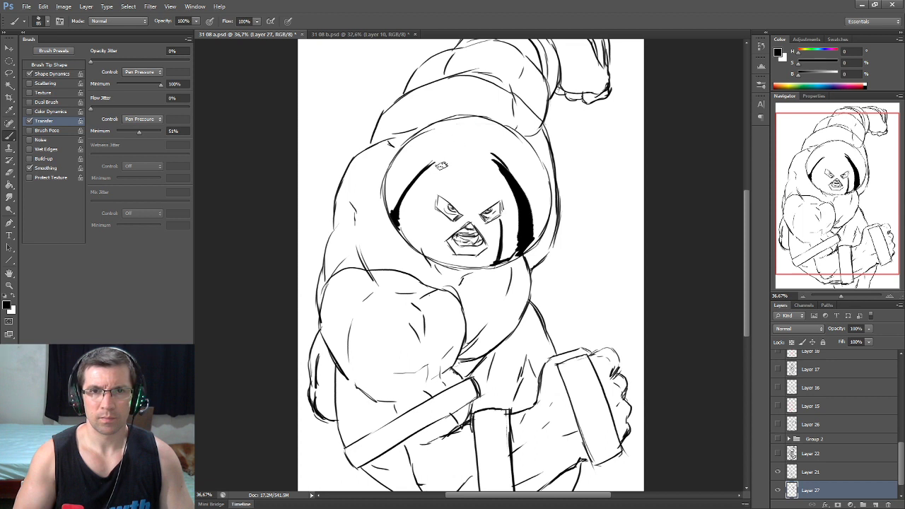
left_click_drag(441, 160, 465, 158)
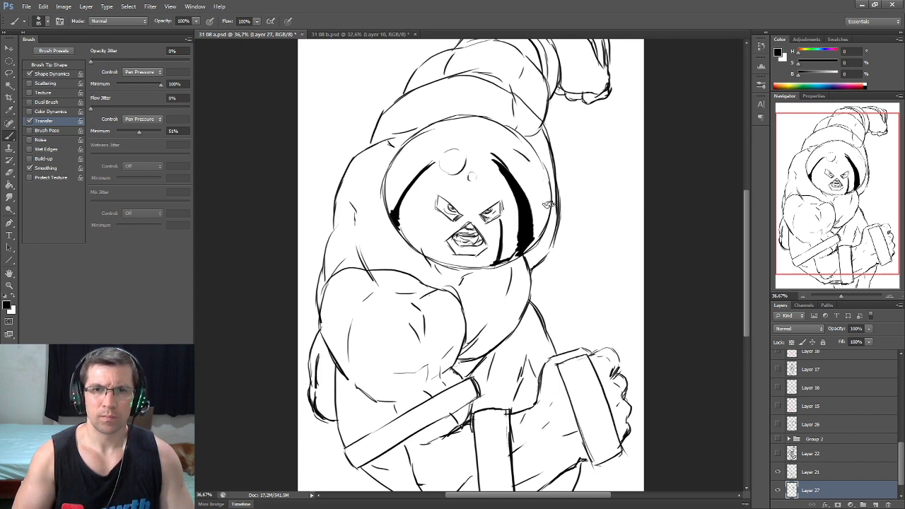
left_click_drag(537, 225, 538, 203)
left_click_drag(509, 262, 519, 237)
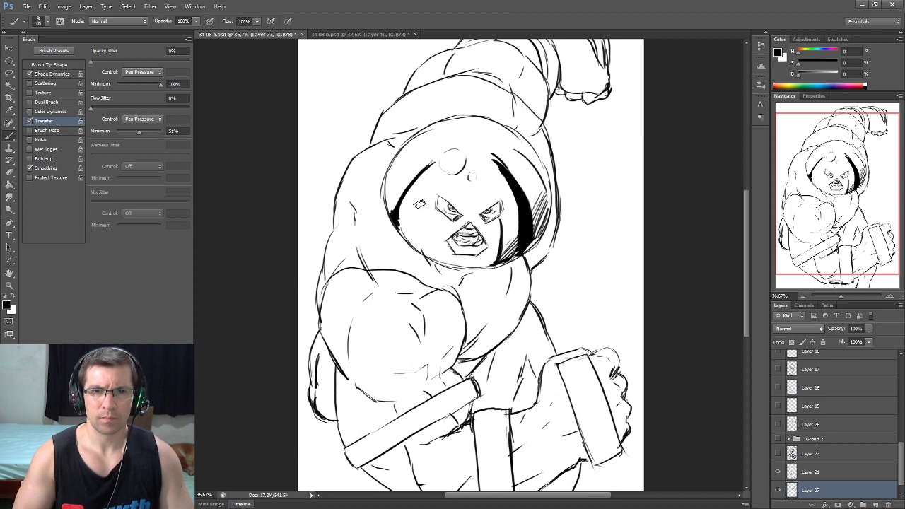
left_click_drag(384, 192, 415, 166)
mouse_move(423, 159)
left_mouse_down()
mouse_move(397, 190)
mouse_move(432, 247)
mouse_move(457, 243)
left_mouse_up()
scroll(449, 226, "down", 1)
Step: Ink dark strokes and small details inside the mouth and over the left eye
mouse_move(437, 193)
left_mouse_down()
mouse_move(451, 208)
mouse_move(451, 198)
mouse_move(457, 208)
mouse_move(505, 202)
mouse_move(473, 223)
left_mouse_up()
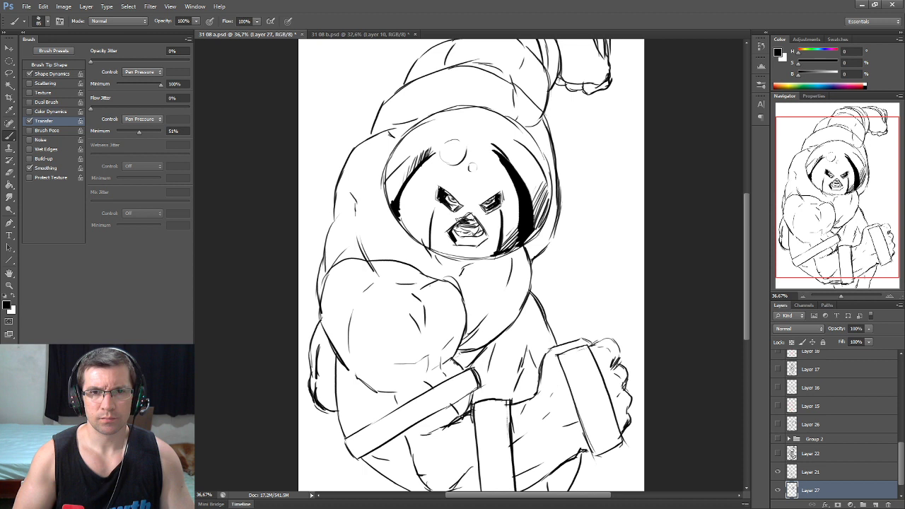
left_click_drag(465, 219, 481, 227)
left_click_drag(465, 229, 482, 235)
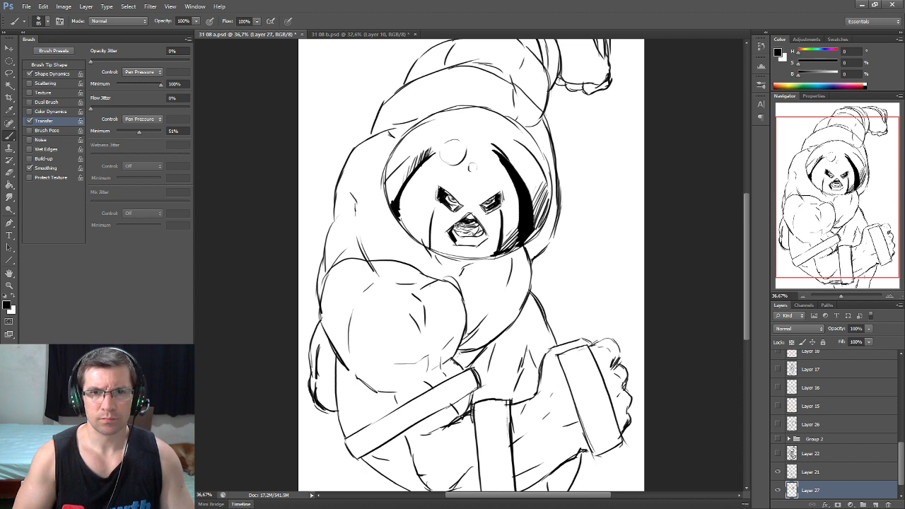
left_click_drag(460, 225, 478, 231)
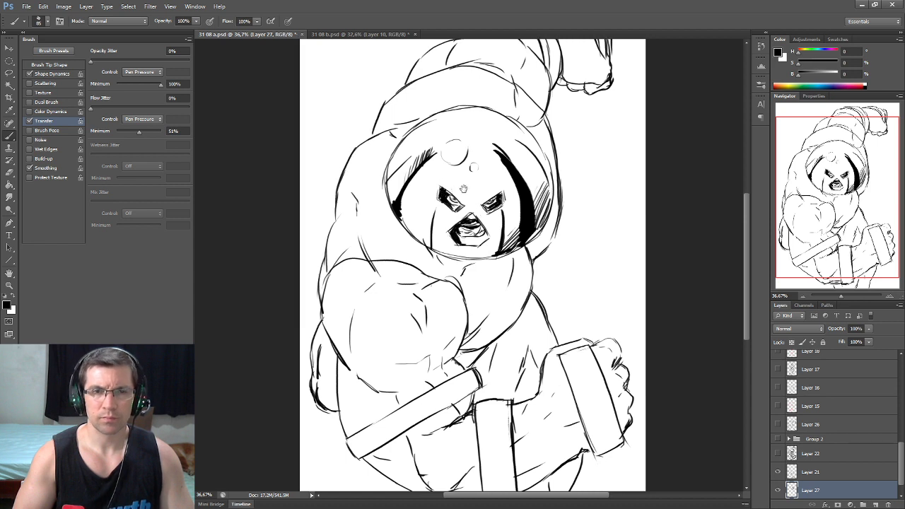
Step: Hatch the shadow under the chin and a dark shadow patch on the arm
left_click_drag(440, 193, 486, 189)
mouse_move(482, 256)
left_mouse_down()
mouse_move(512, 264)
mouse_move(495, 263)
mouse_move(526, 252)
mouse_move(499, 236)
mouse_move(511, 187)
left_mouse_up()
mouse_move(459, 302)
left_mouse_down()
mouse_move(500, 293)
mouse_move(473, 312)
mouse_move(490, 300)
mouse_move(486, 264)
mouse_move(490, 302)
mouse_move(469, 284)
mouse_move(485, 242)
left_mouse_up()
scroll(491, 267, "down", 2)
Step: Ink dark strokes along the forearm band's lower edge
scroll(502, 283, "down", 1)
left_click_drag(470, 306, 413, 342)
left_click_drag(495, 297, 515, 306)
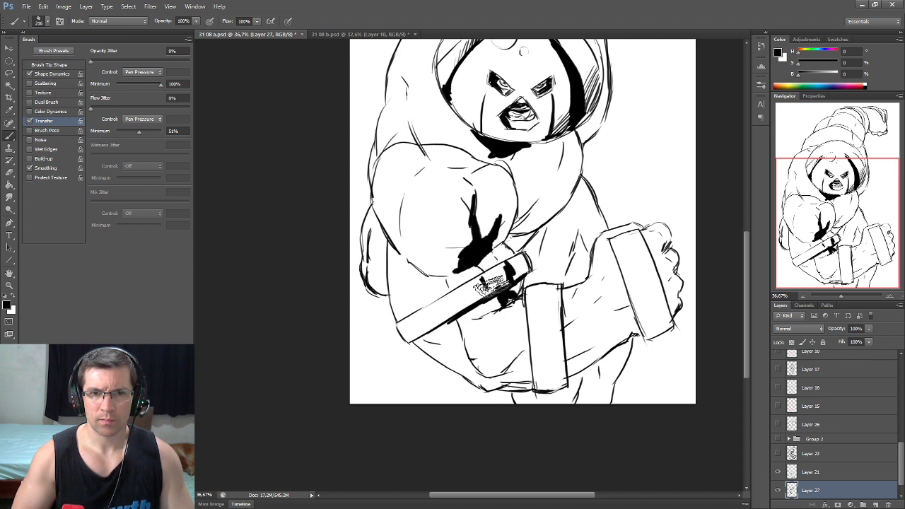
left_click_drag(416, 318, 416, 331)
Step: Shrink the brush, hatch inside the strap's dark patch and stroke the right fist's top
right_click(416, 316, "alt")
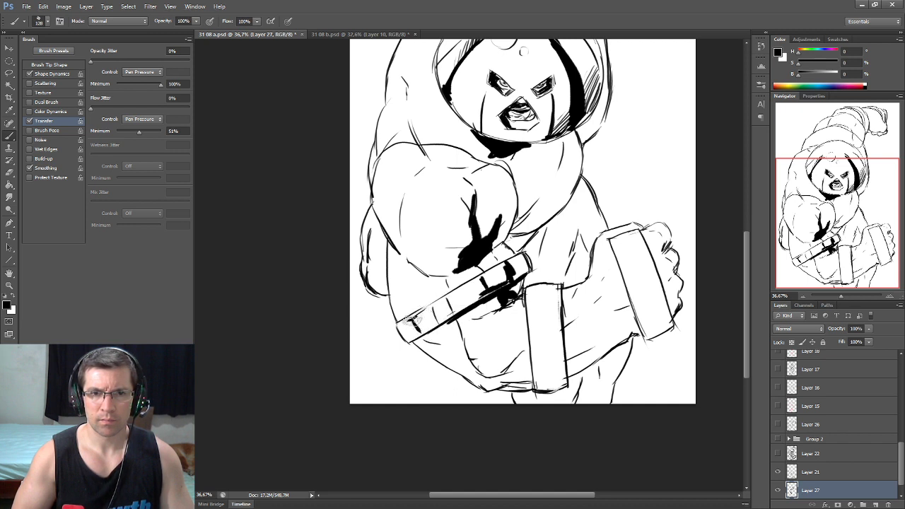
right_click(465, 284, "alt")
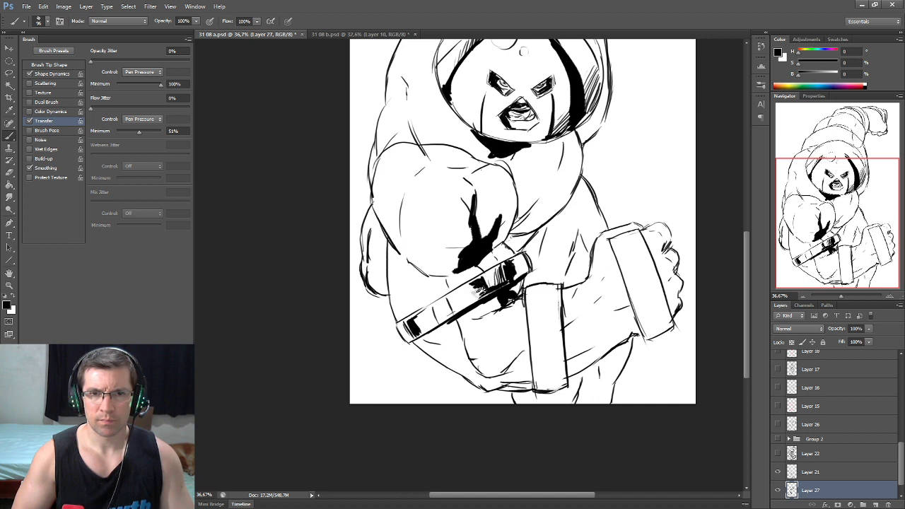
left_click_drag(558, 348, 541, 279)
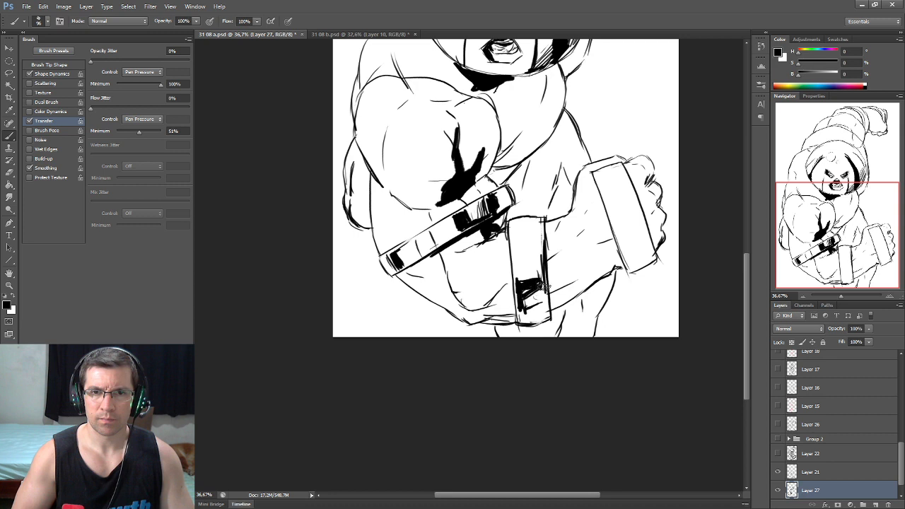
left_click_drag(536, 315, 532, 310)
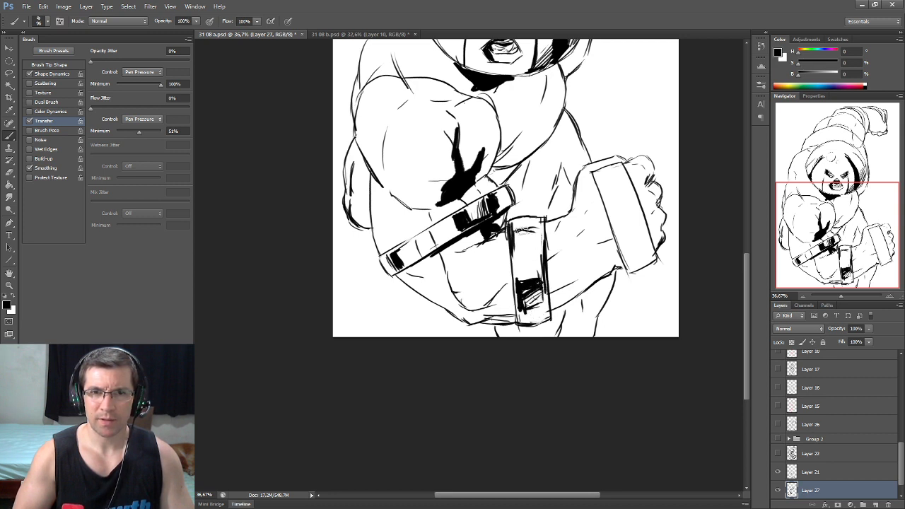
scroll(537, 250, "up", 3)
scroll(537, 250, "right", 3)
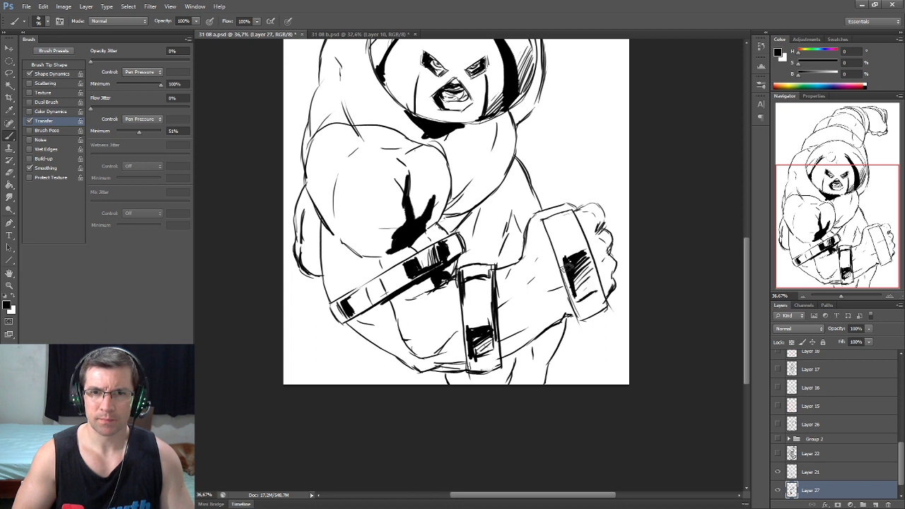
left_click_drag(547, 221, 556, 224)
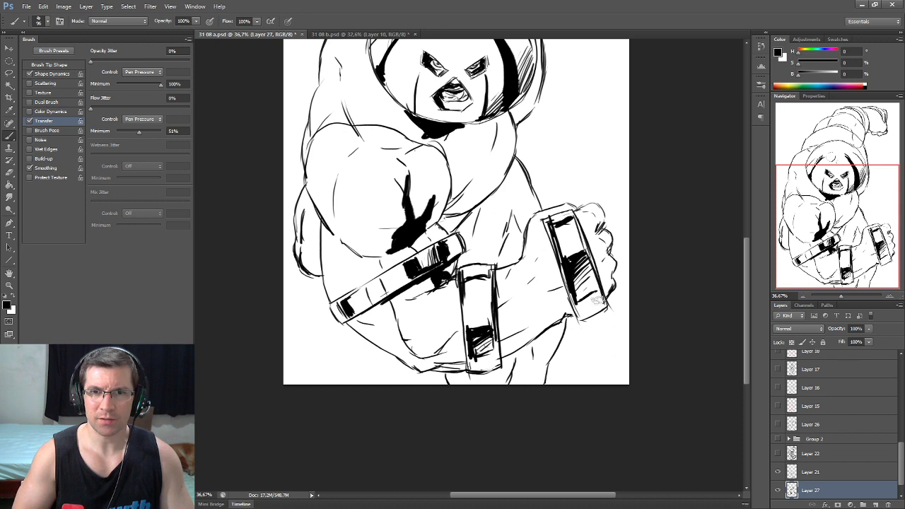
left_click_drag(549, 250, 622, 290)
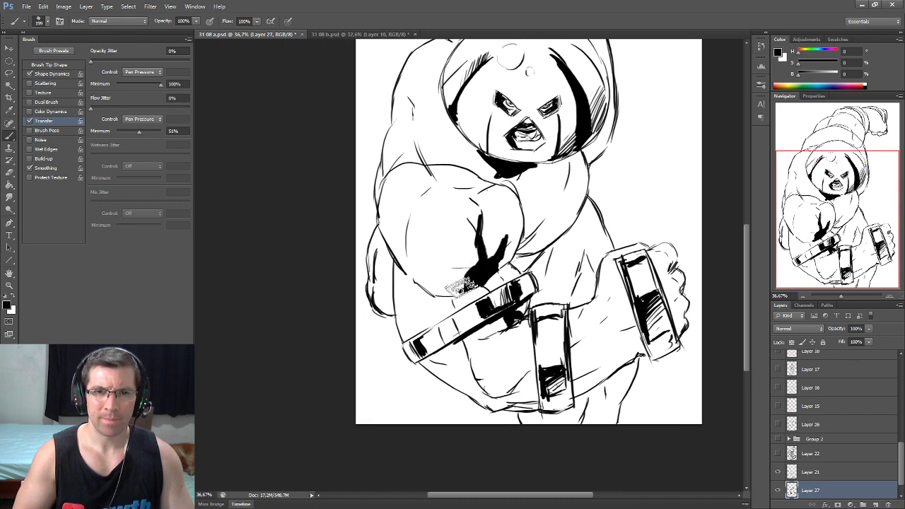
Step: Fill the forearm, the area right of the hand and the left elbow with solid black
mouse_move(472, 272)
left_mouse_down()
mouse_move(468, 285)
mouse_move(489, 268)
mouse_move(472, 287)
mouse_move(495, 277)
mouse_move(442, 304)
mouse_move(469, 380)
mouse_move(501, 386)
mouse_move(545, 364)
left_mouse_up()
mouse_move(506, 389)
left_mouse_down()
mouse_move(541, 375)
mouse_move(499, 398)
mouse_move(541, 396)
mouse_move(566, 382)
mouse_move(569, 390)
mouse_move(650, 343)
mouse_move(634, 352)
left_mouse_up()
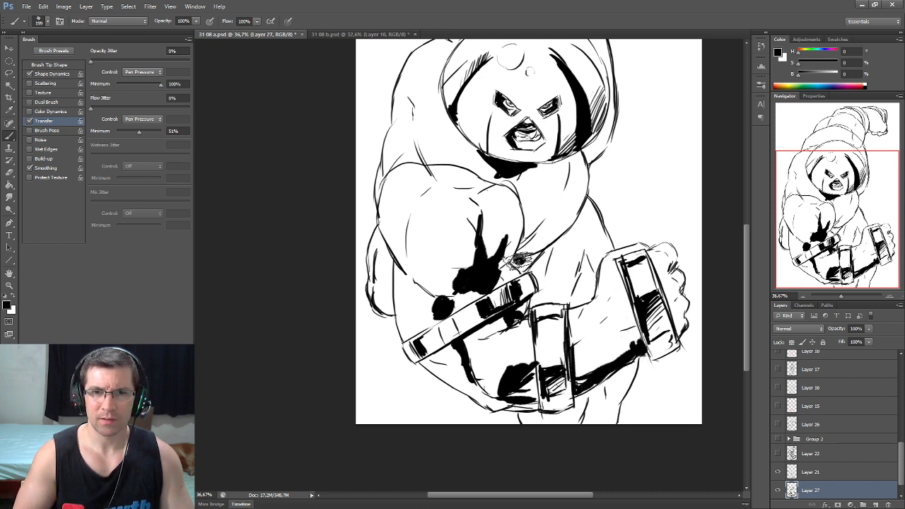
mouse_move(514, 264)
left_mouse_down()
mouse_move(541, 254)
mouse_move(523, 269)
mouse_move(520, 237)
mouse_move(529, 216)
mouse_move(543, 221)
left_mouse_up()
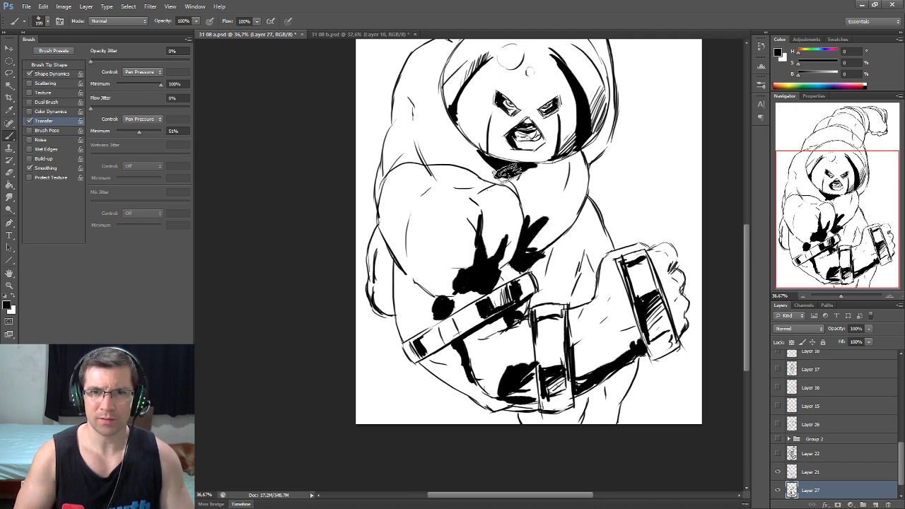
mouse_move(389, 289)
left_mouse_down()
mouse_move(417, 274)
mouse_move(405, 301)
mouse_move(415, 247)
mouse_move(414, 290)
left_mouse_up()
left_click_drag(416, 241, 406, 366)
Step: Paint solid black shadows on the shoulders and the neck between face and shoulder
mouse_move(428, 255)
left_mouse_down()
mouse_move(446, 263)
mouse_move(440, 258)
mouse_move(431, 285)
mouse_move(429, 232)
mouse_move(432, 247)
left_mouse_up()
mouse_move(488, 229)
left_mouse_down()
mouse_move(481, 276)
mouse_move(495, 263)
mouse_move(472, 221)
mouse_move(509, 260)
left_mouse_up()
left_click_drag(467, 212, 520, 240)
left_click_drag(474, 212, 468, 290)
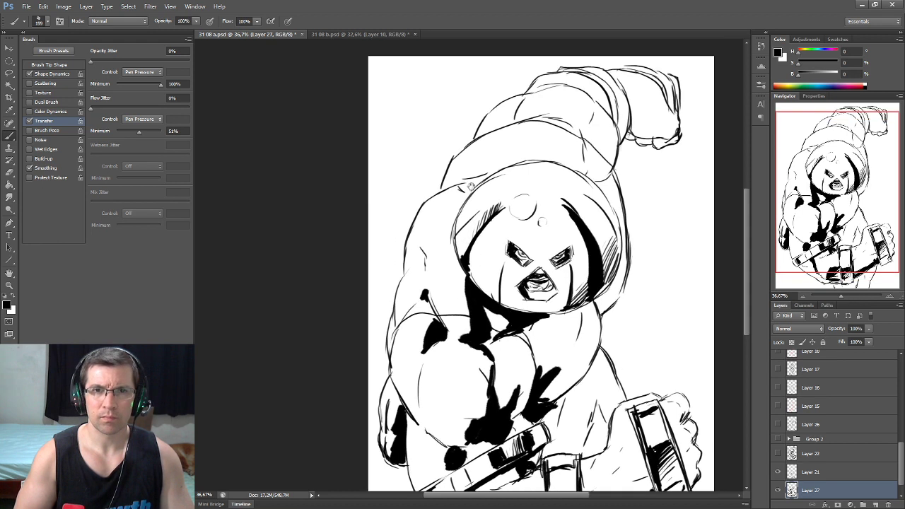
mouse_move(475, 169)
left_mouse_down()
mouse_move(461, 186)
mouse_move(495, 172)
mouse_move(452, 187)
left_mouse_up()
mouse_move(596, 142)
left_mouse_down()
mouse_move(566, 182)
mouse_move(541, 164)
mouse_move(527, 170)
mouse_move(546, 162)
mouse_move(553, 211)
mouse_move(559, 187)
left_mouse_up()
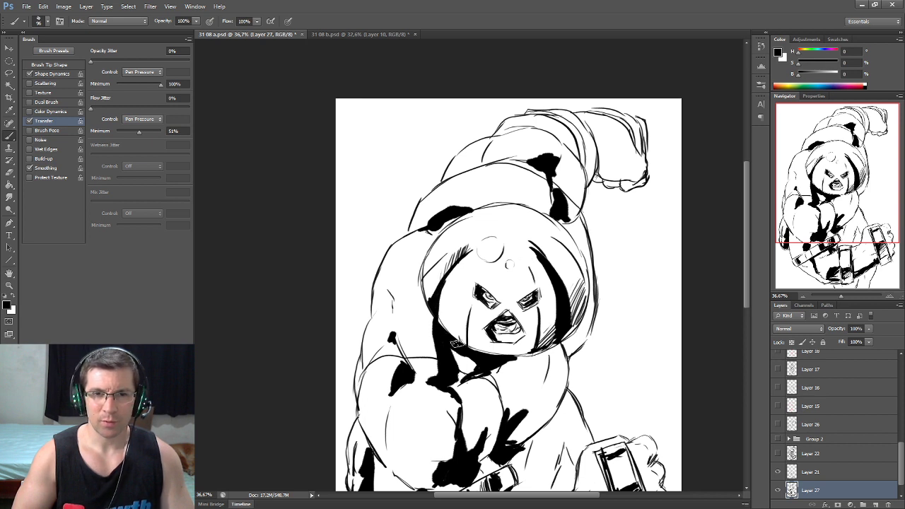
Step: Undo the stray hatch strokes beside the mouth
scroll(456, 343, "down", 2)
scroll(512, 292, "down", 1)
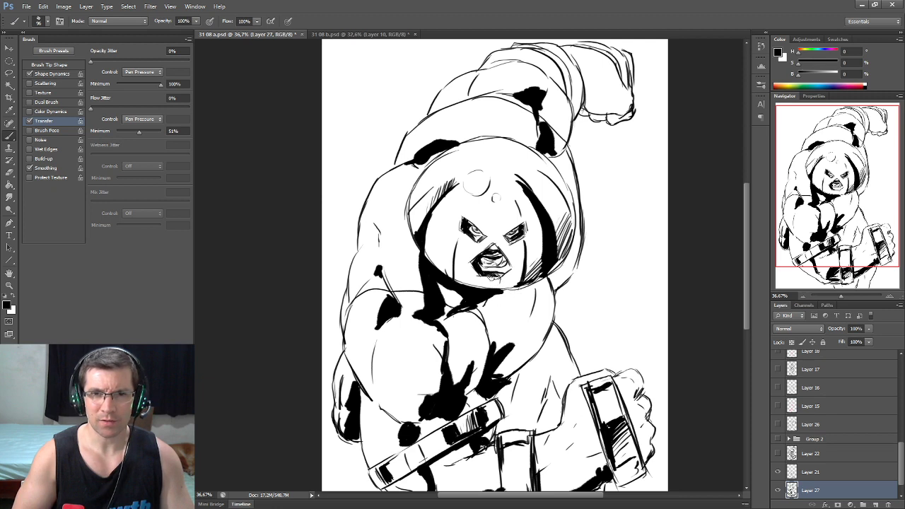
key("ctrl+z")
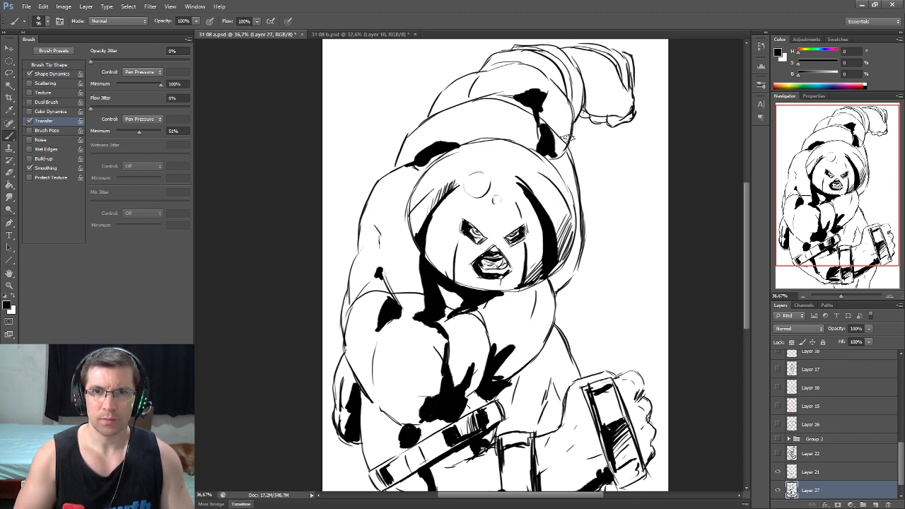
Step: Turn the hatching on the shoulder patch, forearm and raised fist into solid black
left_click_drag(464, 94, 475, 132)
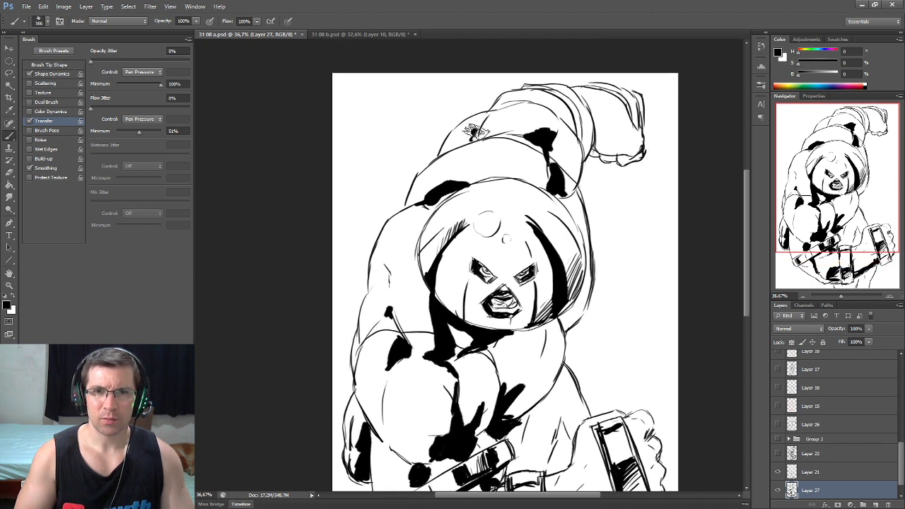
mouse_move(482, 134)
left_mouse_down()
mouse_move(473, 137)
mouse_move(585, 122)
left_mouse_up()
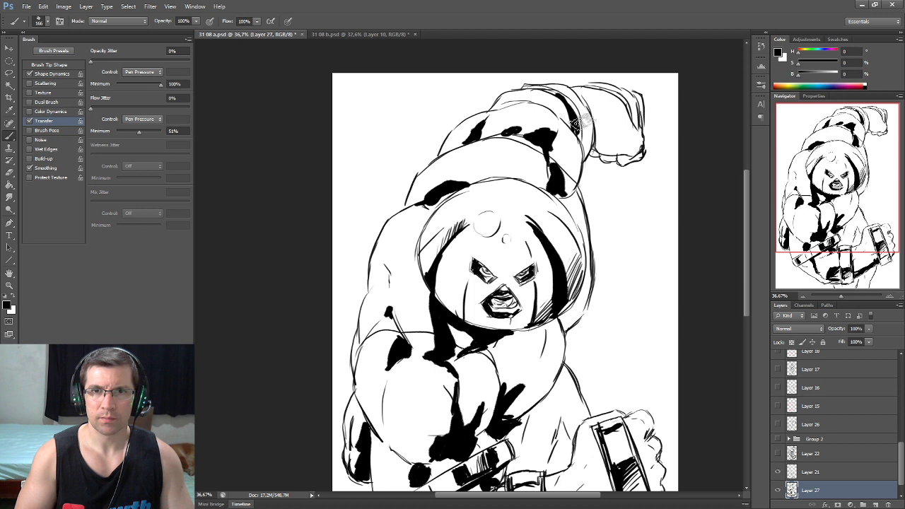
left_click_drag(592, 117, 606, 133)
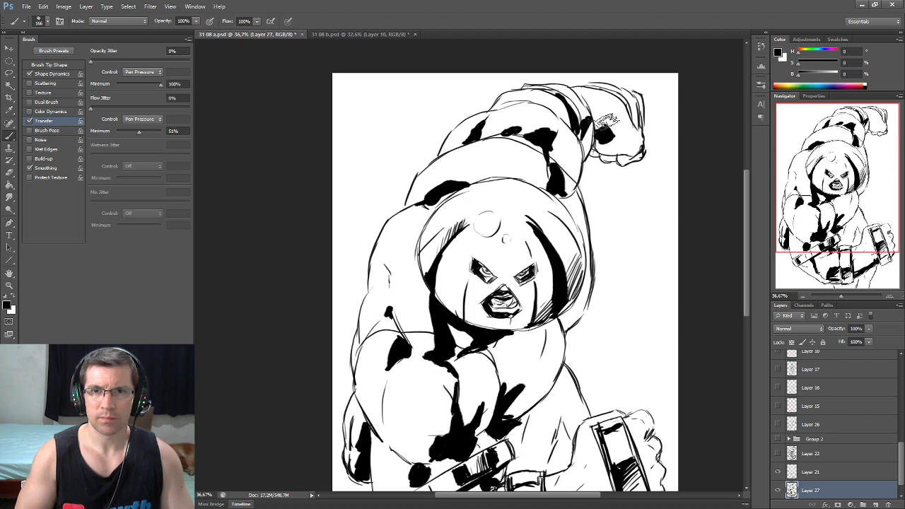
left_click_drag(596, 120, 605, 136)
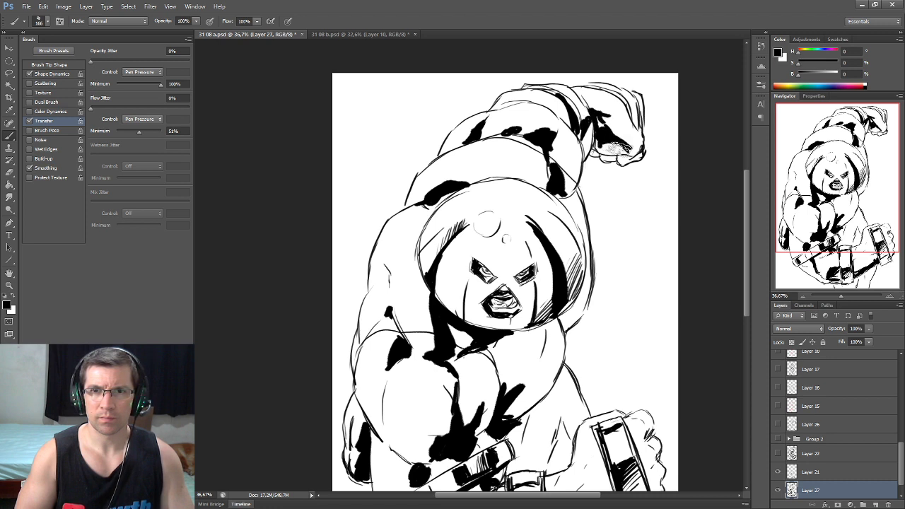
left_click_drag(621, 150, 612, 146)
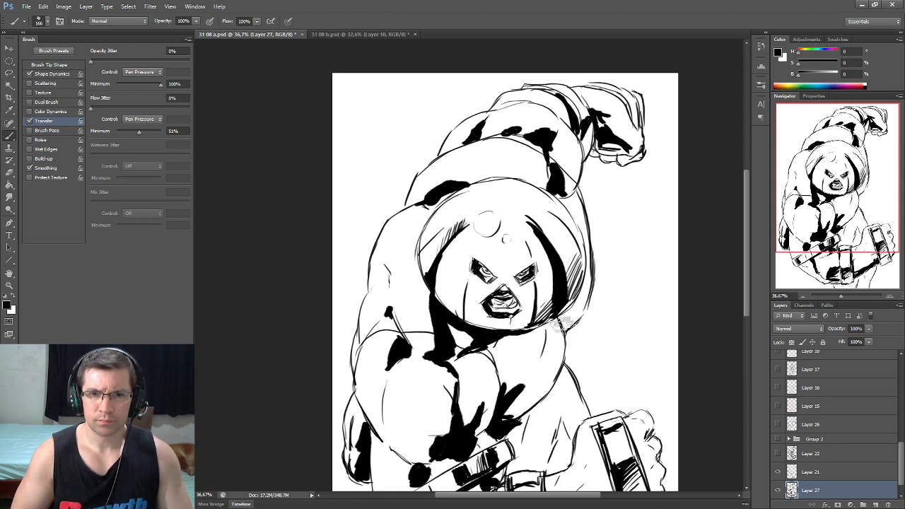
Step: Darken the jaw edge and hatch the shadow between arm and wrist band
mouse_move(572, 315)
left_mouse_down()
mouse_move(565, 323)
mouse_move(567, 314)
left_mouse_up()
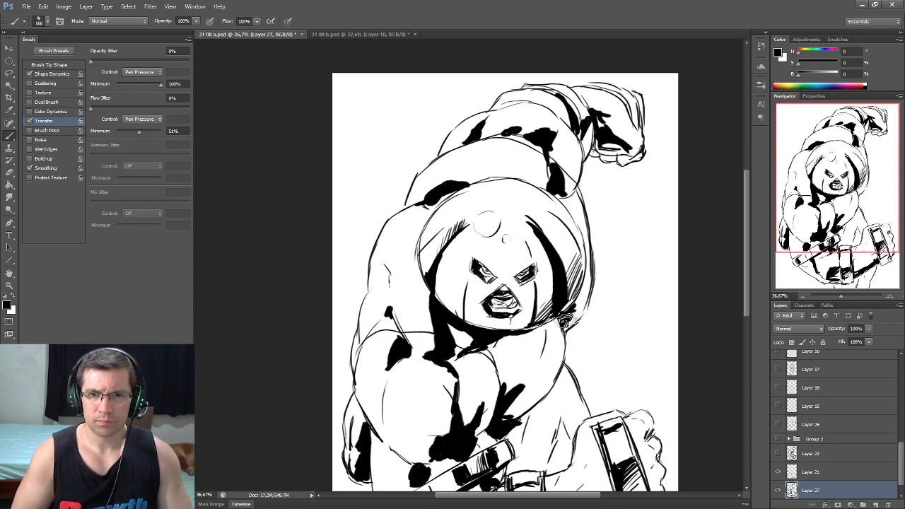
mouse_move(535, 429)
left_mouse_down()
mouse_move(543, 326)
mouse_move(527, 353)
left_mouse_up()
mouse_move(541, 302)
left_mouse_down()
mouse_move(516, 340)
mouse_move(519, 322)
mouse_move(534, 348)
mouse_move(524, 320)
mouse_move(521, 340)
left_mouse_up()
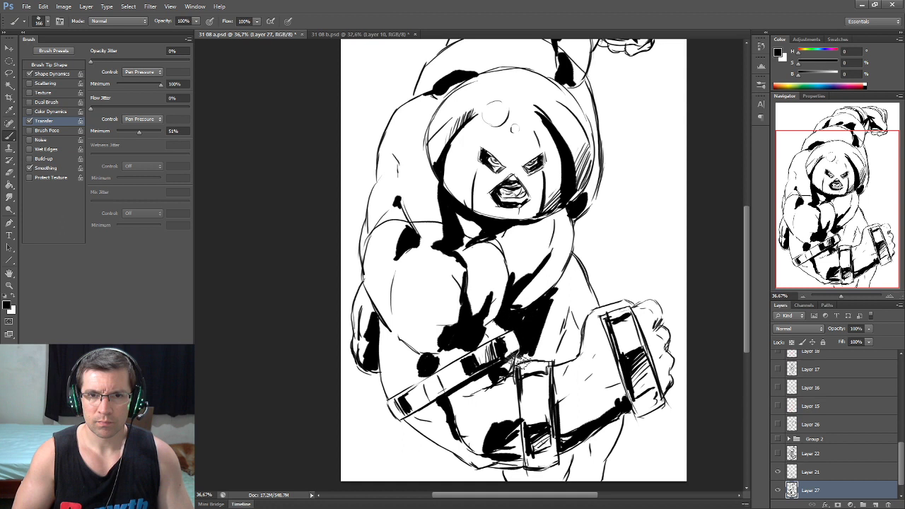
Step: Fill the arm-to-wrist-band shadow with black and hatch below the wrist band
mouse_move(537, 354)
left_mouse_down()
mouse_move(541, 311)
mouse_move(525, 295)
mouse_move(534, 286)
mouse_move(537, 327)
left_mouse_up()
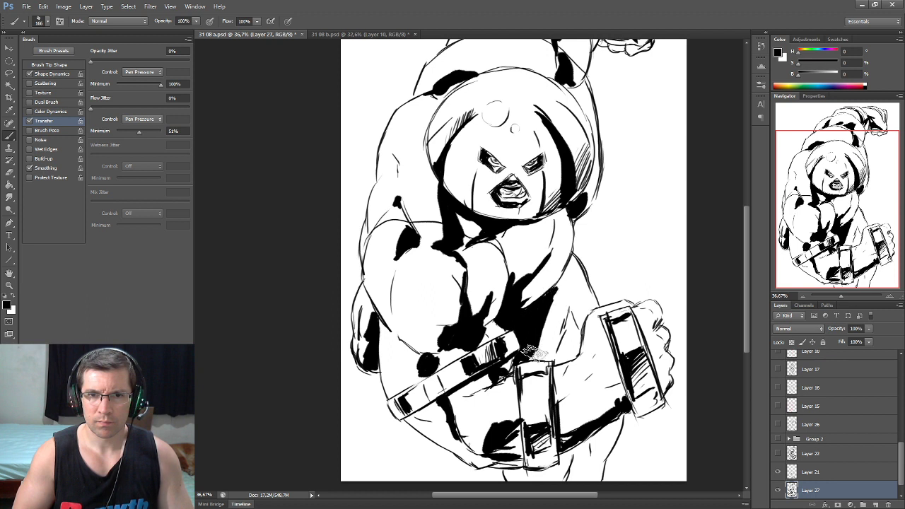
mouse_move(534, 357)
left_mouse_down()
mouse_move(559, 314)
mouse_move(556, 292)
mouse_move(537, 339)
mouse_move(560, 347)
mouse_move(542, 328)
left_mouse_up()
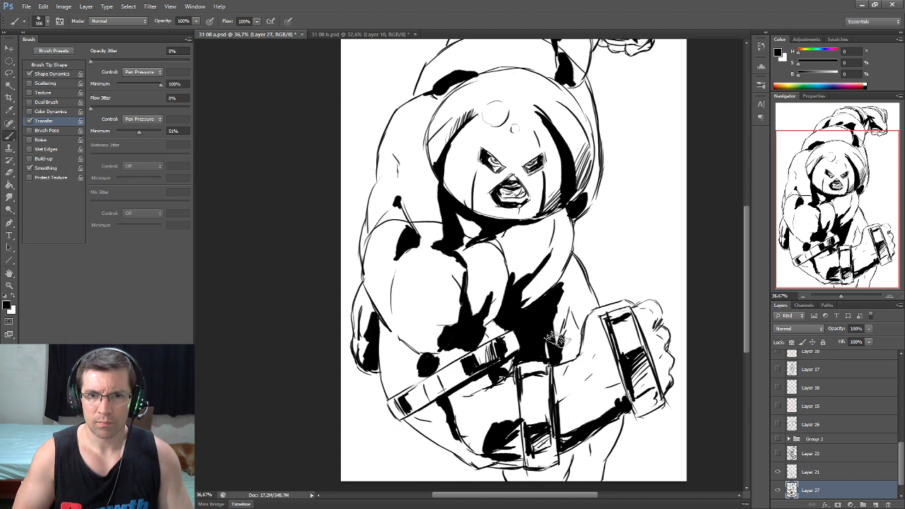
scroll(555, 339, "down", 3)
left_click_drag(523, 388, 555, 393)
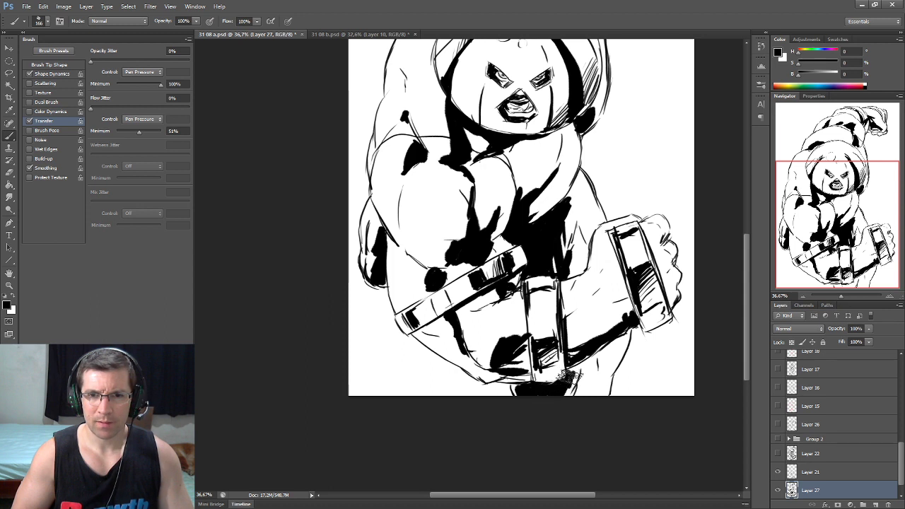
mouse_move(597, 359)
left_mouse_down()
mouse_move(565, 394)
mouse_move(587, 391)
left_mouse_up()
mouse_move(607, 347)
left_mouse_down()
mouse_move(587, 378)
mouse_move(593, 385)
left_mouse_up()
Step: Deepen the black shadows on the shoulder and arm
mouse_move(580, 241)
left_mouse_down()
mouse_move(555, 281)
mouse_move(562, 252)
left_mouse_up()
left_click_drag(581, 209, 555, 238)
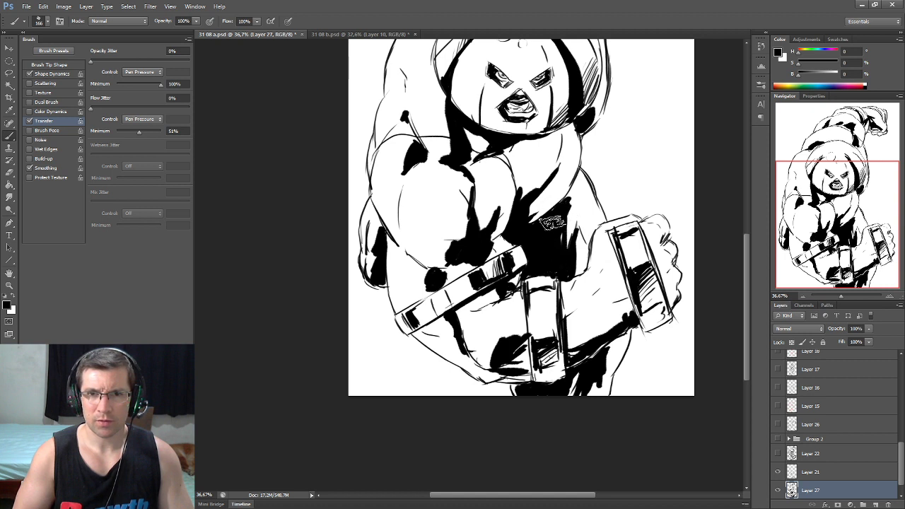
left_click_drag(511, 150, 555, 221)
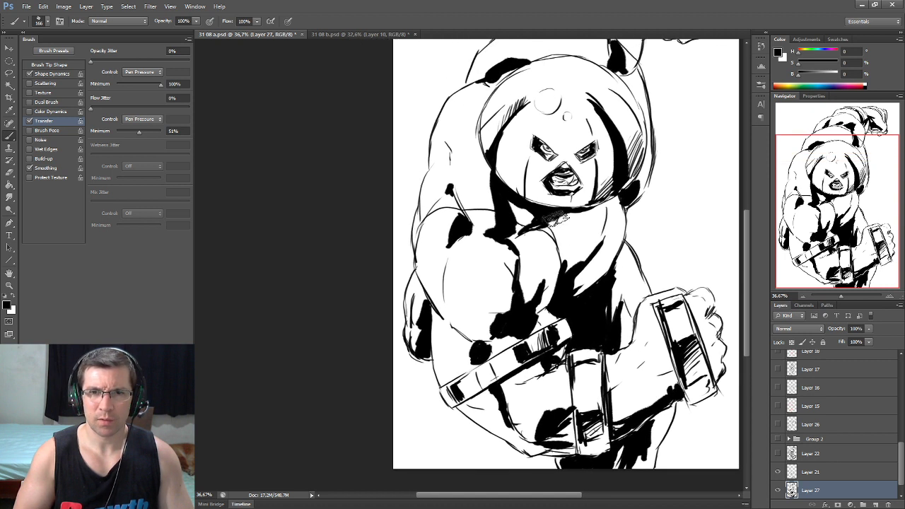
left_click_drag(519, 232, 501, 228)
left_click_drag(498, 300, 510, 314)
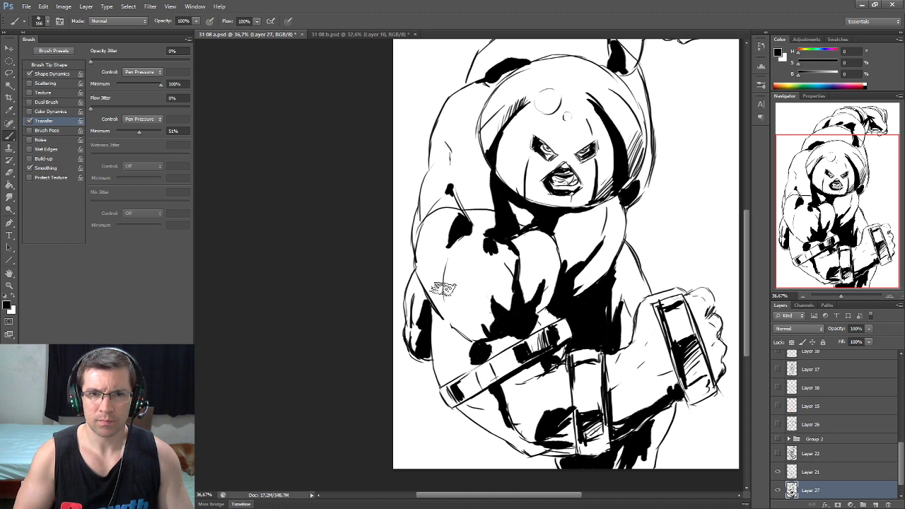
Step: Pan across the drawing, adding a short shading stroke on the fist
scroll(456, 251, "up", 1)
scroll(481, 251, "up", 1)
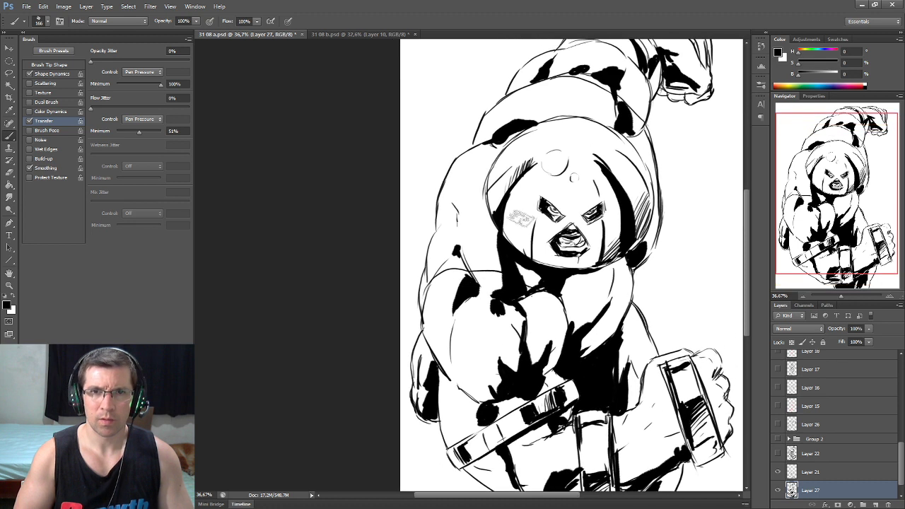
scroll(509, 249, "up", 3)
scroll(551, 254, "right", 2)
scroll(551, 255, "down", 3)
scroll(537, 269, "down", 3)
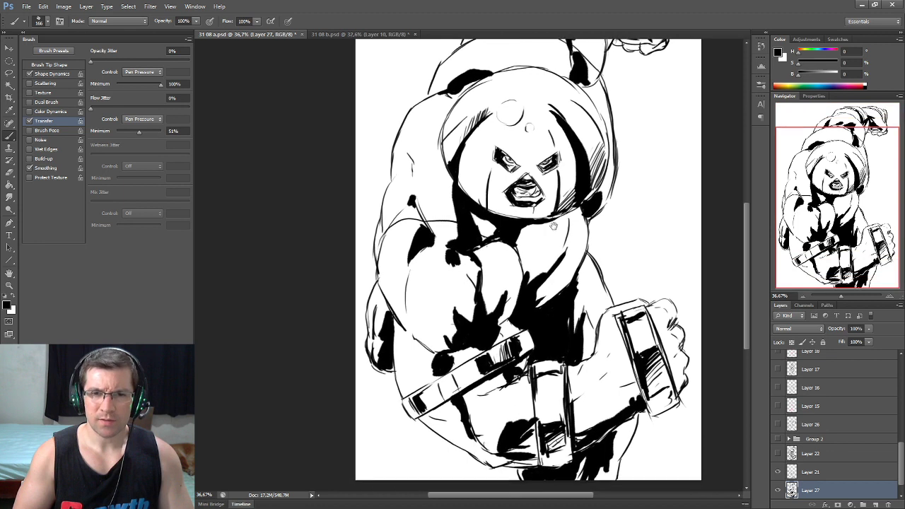
scroll(509, 297, "down", 2)
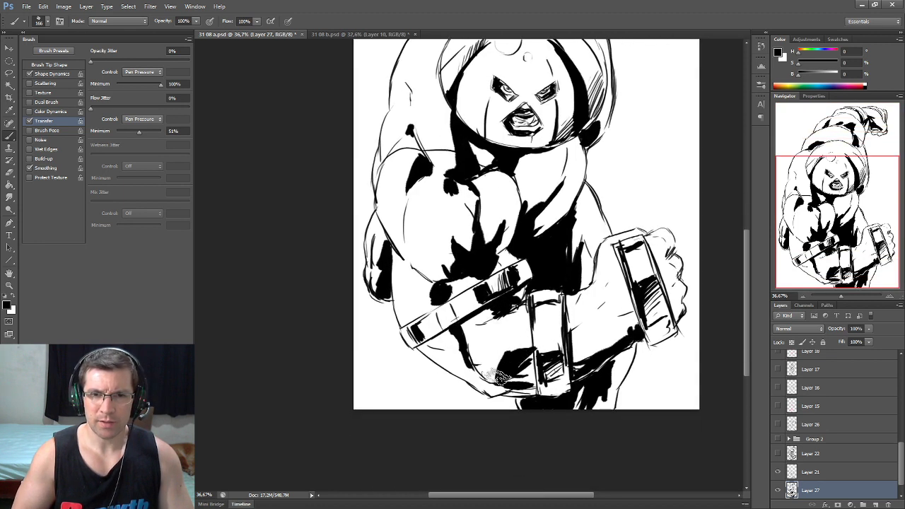
left_click_drag(467, 369, 457, 357)
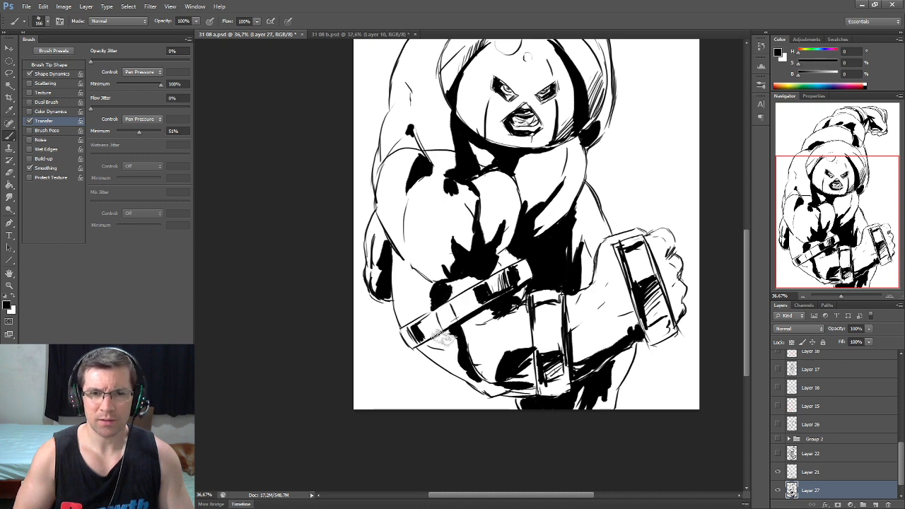
scroll(544, 311, "down", 1)
scroll(544, 311, "right", 2)
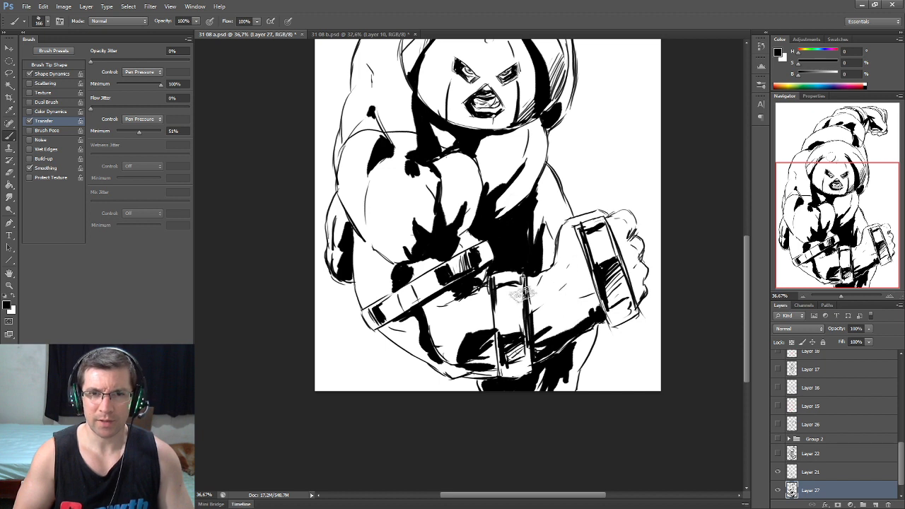
scroll(526, 242, "up", 2)
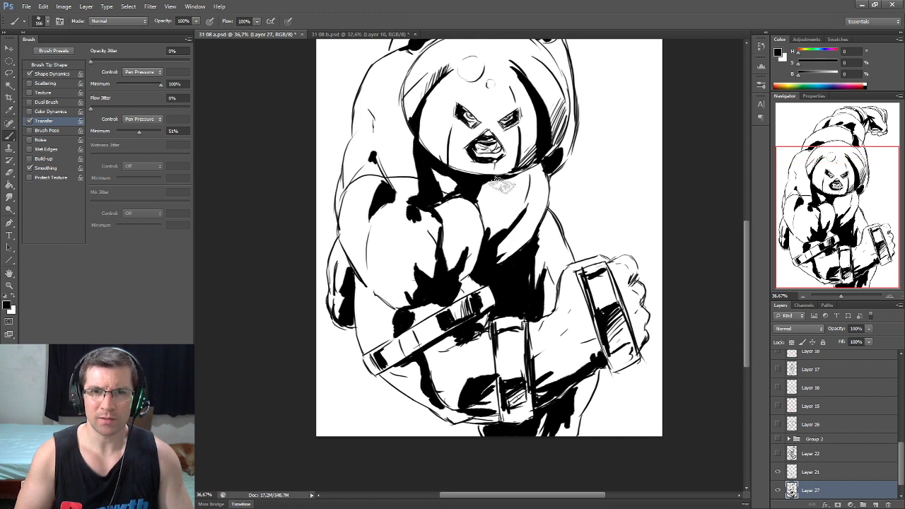
scroll(478, 186, "up", 2)
scroll(481, 191, "up", 1)
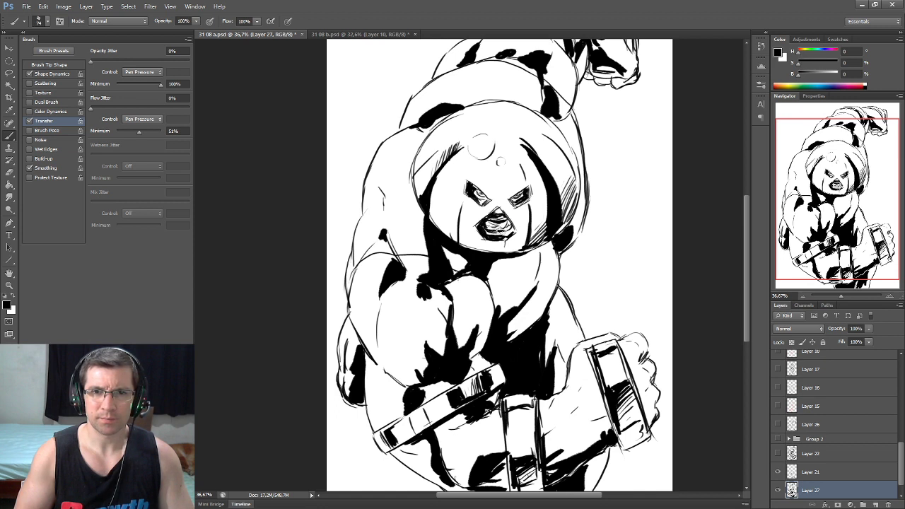
left_click_drag(606, 83, 558, 230)
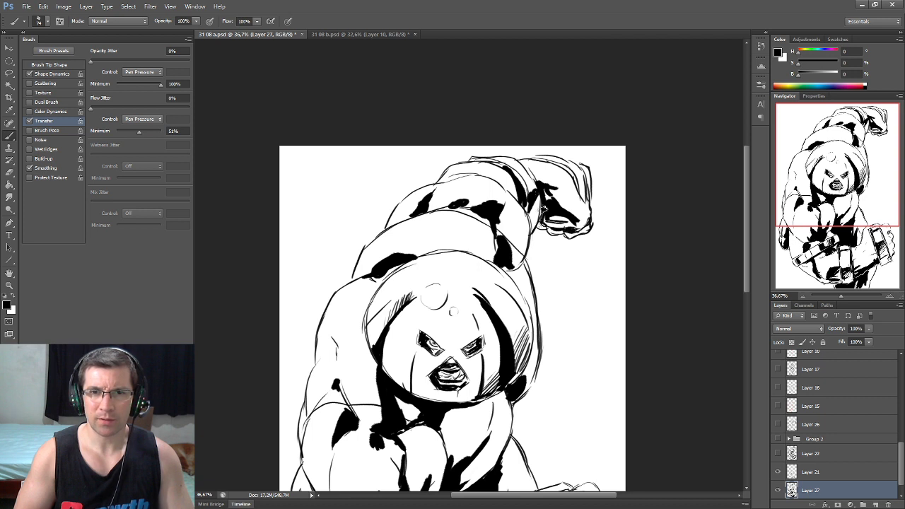
scroll(541, 216, "down", 2)
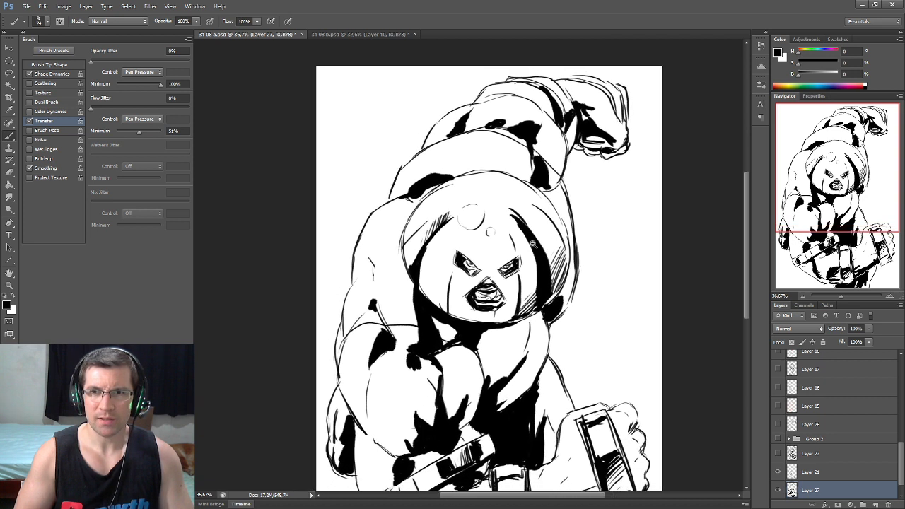
scroll(532, 250, "down", 3)
Step: With a ~151 px brush, fill black below the chest and lower fist, then shrink to 91 px
key("bracketright")
key("bracketright")
key("bracketright")
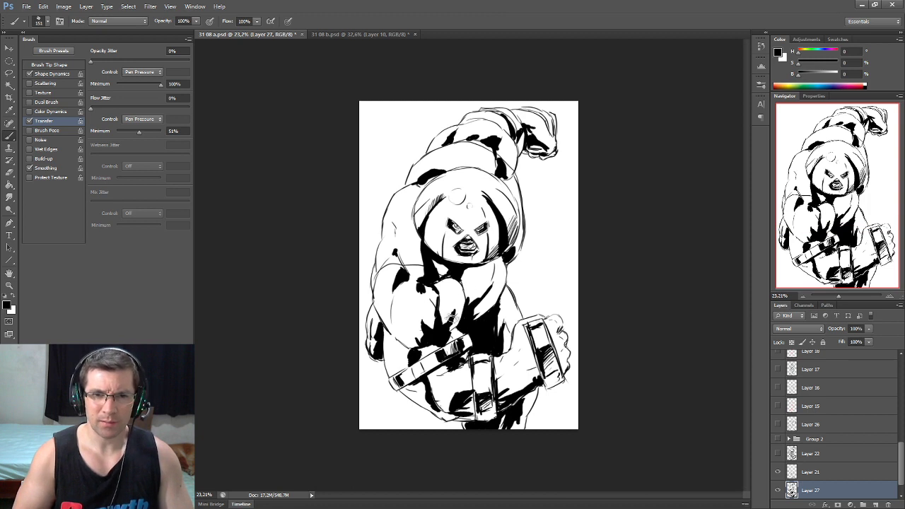
mouse_move(456, 320)
left_mouse_down()
mouse_move(447, 337)
mouse_move(418, 349)
left_mouse_up()
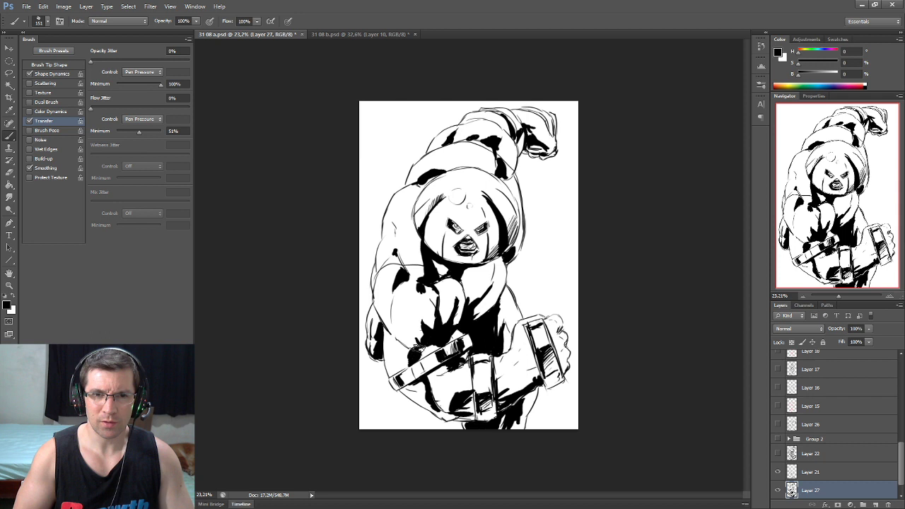
left_click_drag(407, 346, 408, 365)
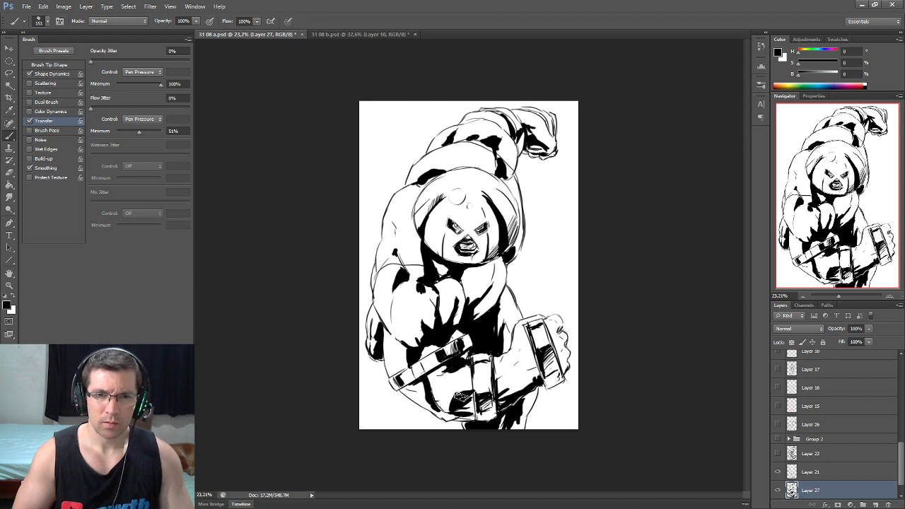
mouse_move(460, 391)
left_mouse_down()
mouse_move(447, 412)
mouse_move(486, 382)
mouse_move(477, 416)
left_mouse_up()
left_click_drag(496, 379, 485, 390)
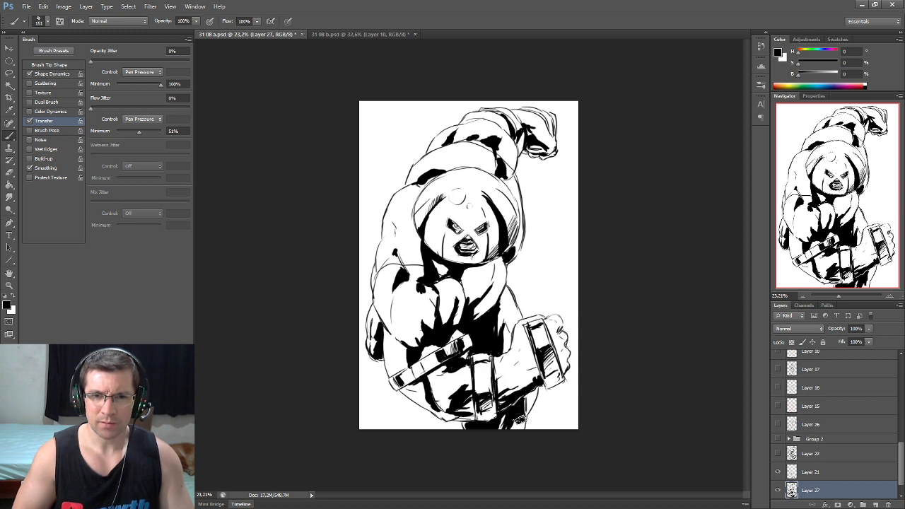
left_click_drag(490, 332, 481, 329)
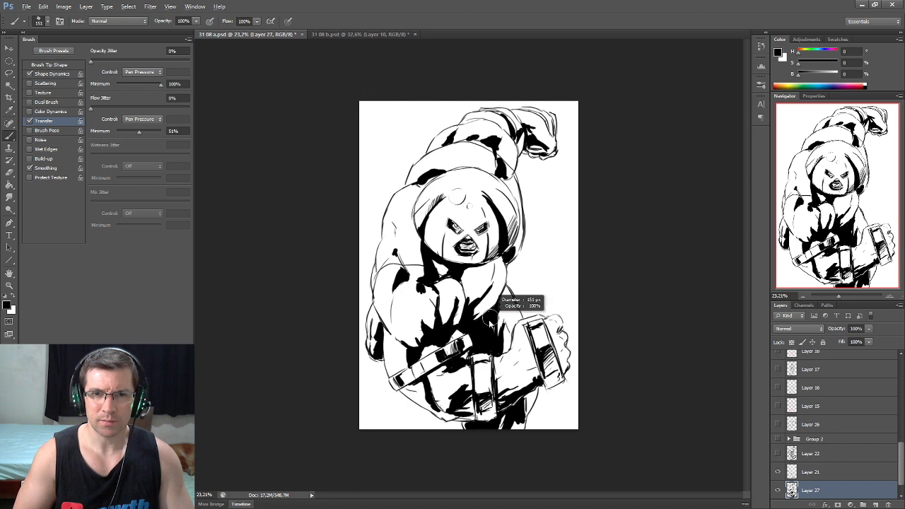
scroll(460, 284, "up", 1)
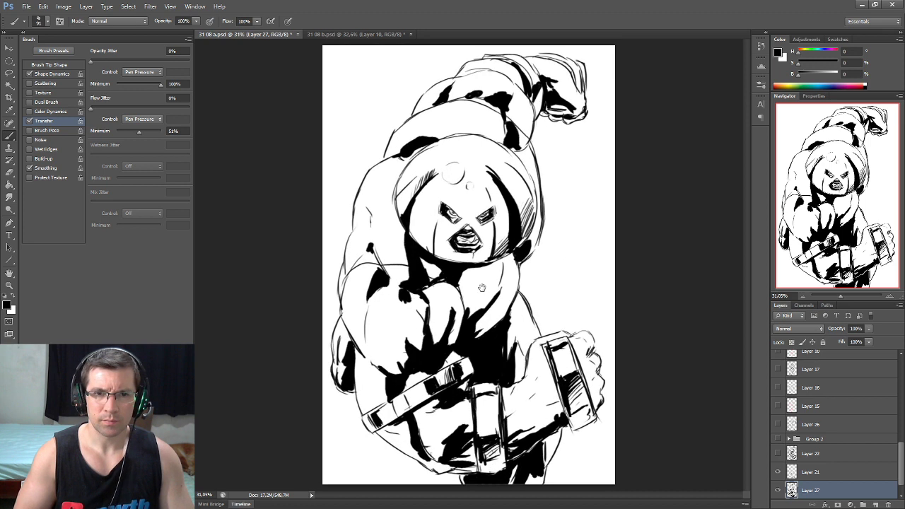
Step: Hatch the forearm beside the fist, fill the shadow under the face, and stroke the shoulder line
scroll(473, 287, "up", 1)
left_click_drag(448, 310, 452, 292)
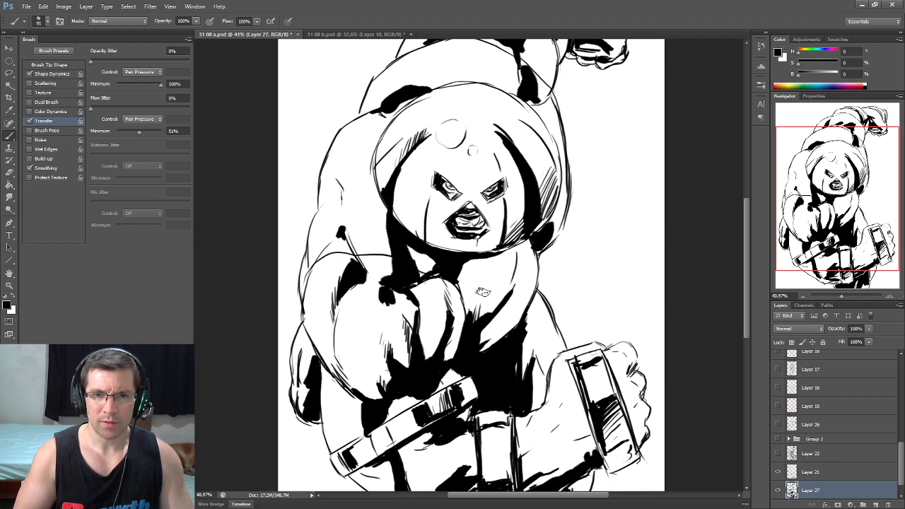
left_click_drag(492, 306, 515, 263)
left_click_drag(484, 341, 499, 317)
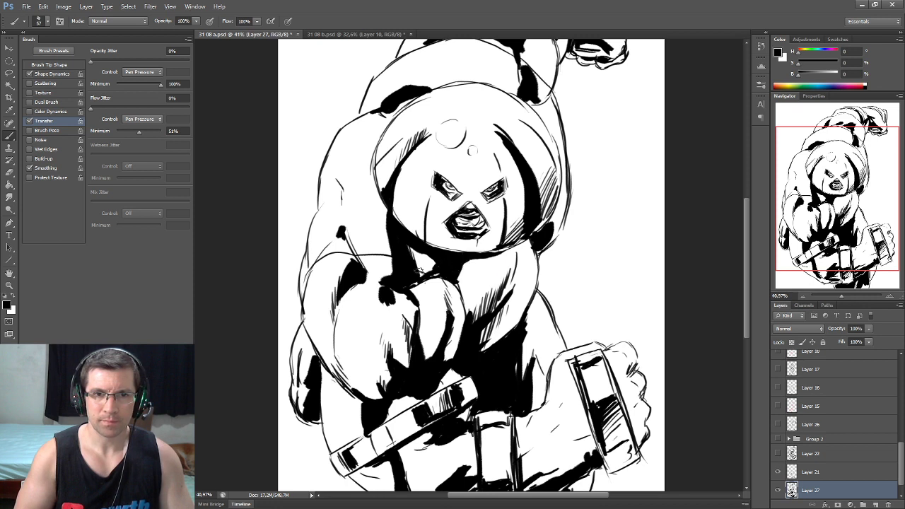
left_click_drag(421, 247, 424, 282)
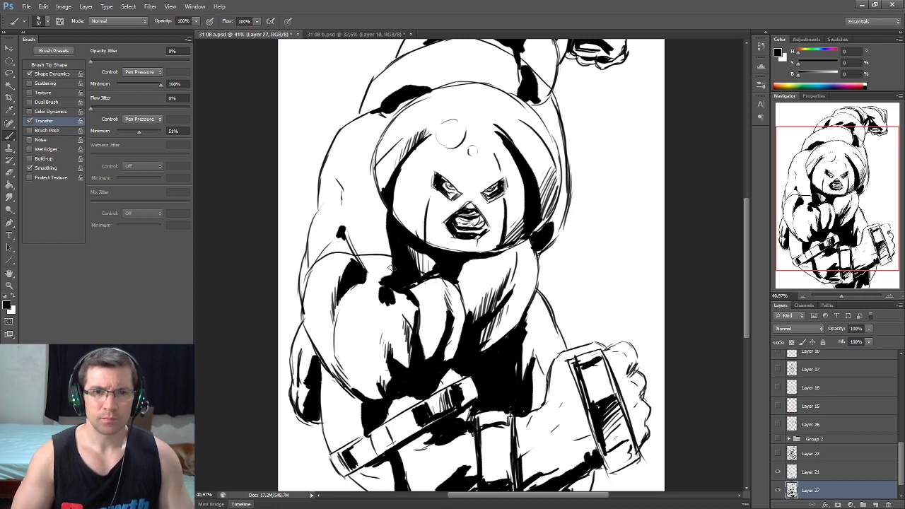
mouse_move(371, 256)
left_mouse_down()
mouse_move(364, 272)
mouse_move(348, 274)
mouse_move(336, 242)
mouse_move(340, 191)
mouse_move(324, 241)
mouse_move(311, 230)
mouse_move(322, 241)
mouse_move(357, 171)
left_mouse_up()
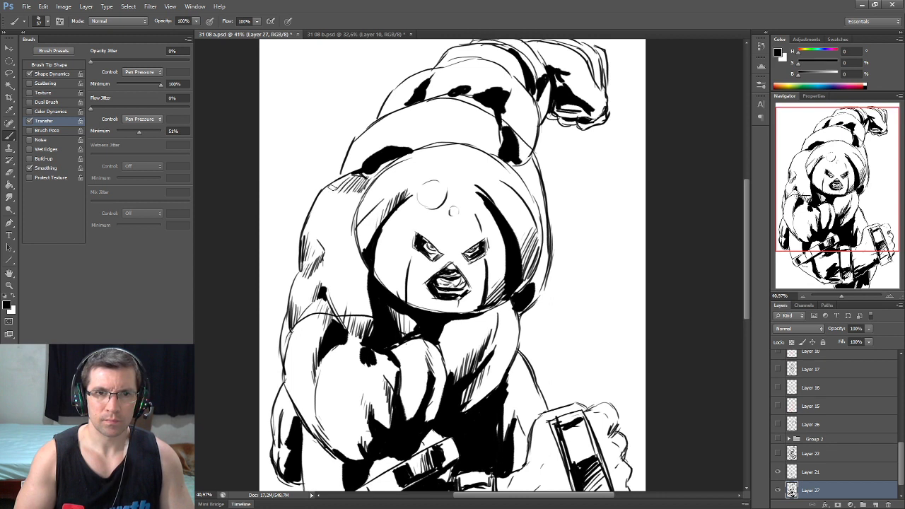
Step: Thicken the black shadow along the raised arm's contour and darken the shoulder ink
left_click_drag(332, 185, 339, 178)
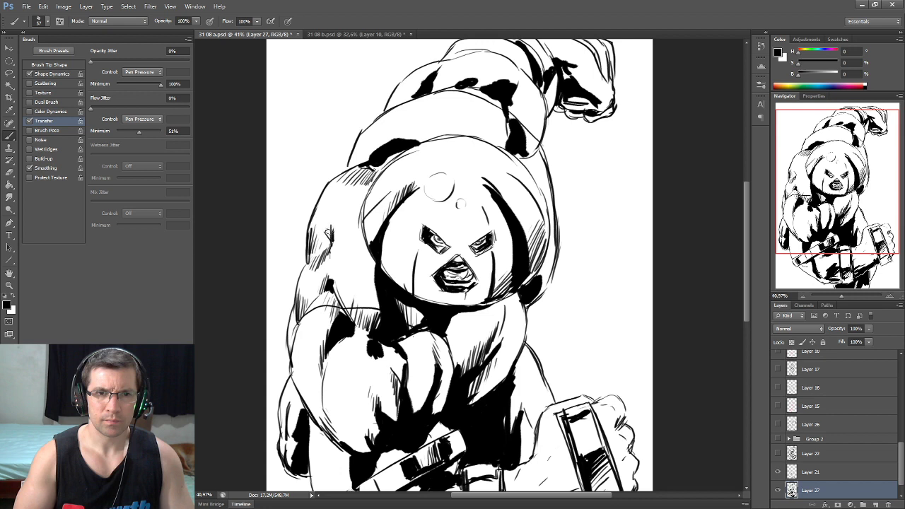
left_click_drag(368, 206, 365, 243)
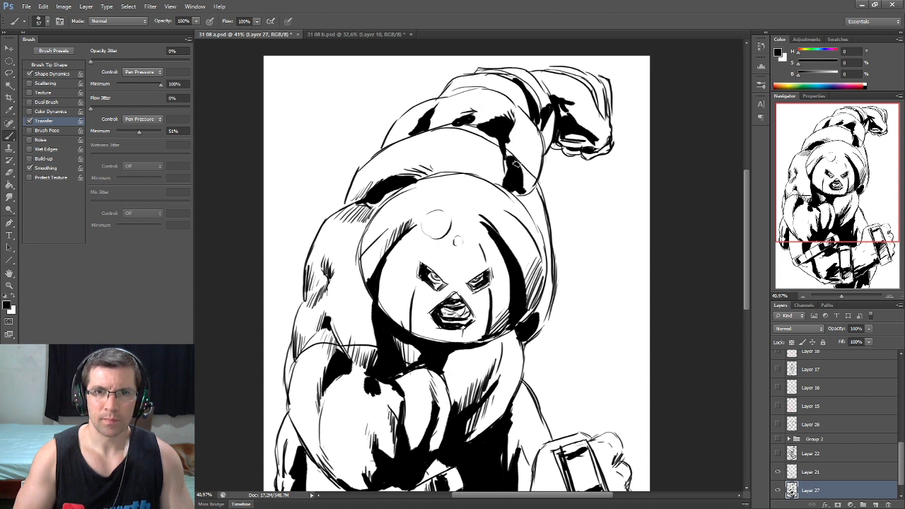
mouse_move(506, 149)
left_mouse_down()
mouse_move(523, 185)
mouse_move(529, 164)
mouse_move(530, 191)
left_mouse_up()
left_click_drag(532, 159, 539, 192)
left_click_drag(414, 119, 419, 129)
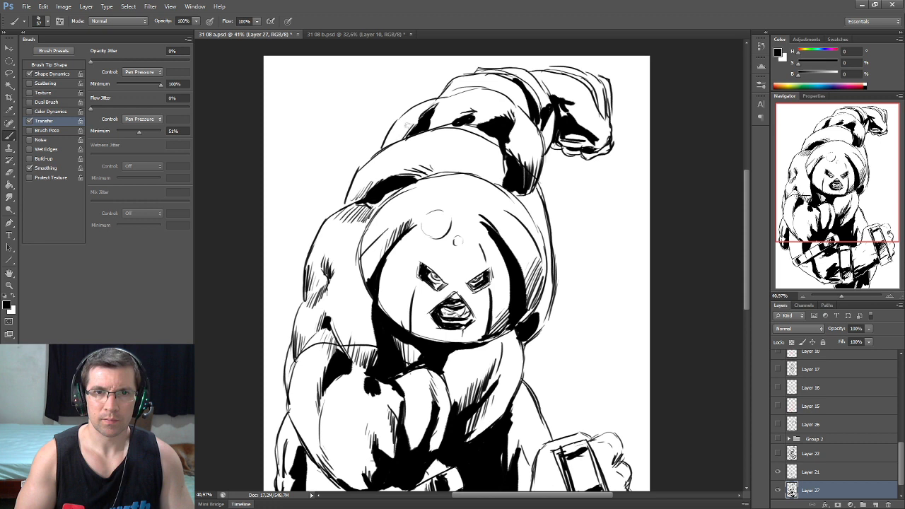
left_click_drag(501, 135, 463, 117)
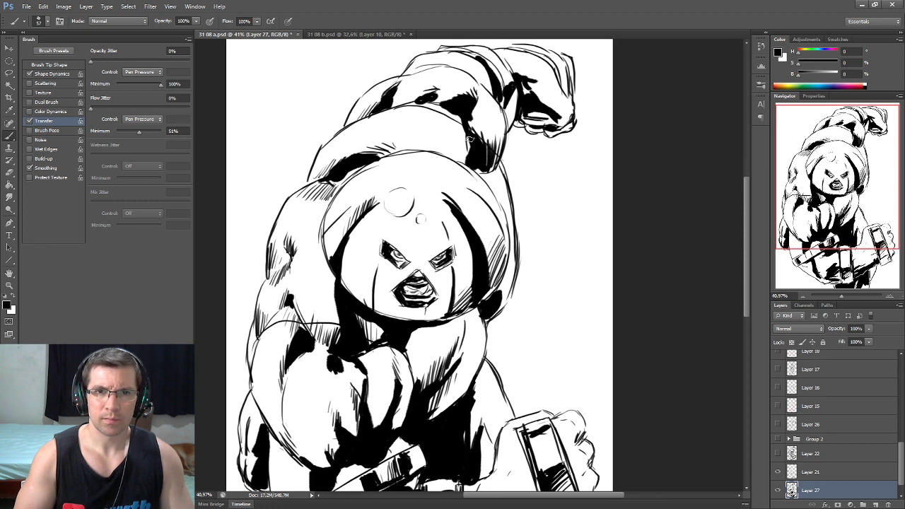
Step: Hatch the right side of the helmeted head
left_click_drag(495, 299, 490, 240)
mouse_move(505, 202)
left_mouse_down()
mouse_move(493, 249)
mouse_move(498, 236)
left_mouse_up()
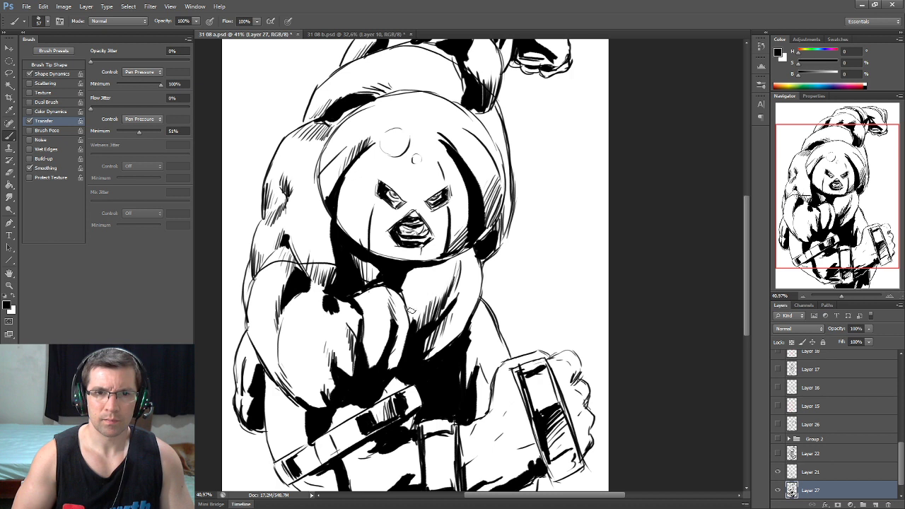
left_click_drag(385, 345, 409, 276)
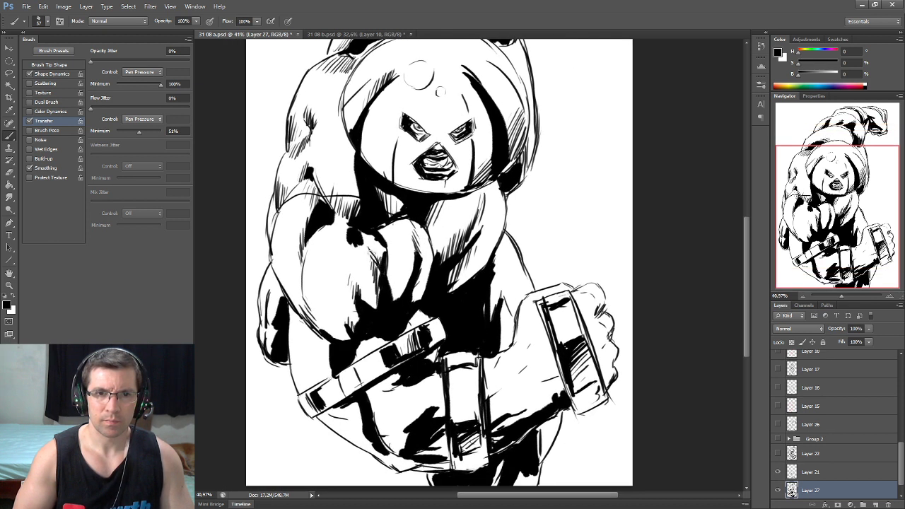
left_click_drag(306, 289, 329, 251)
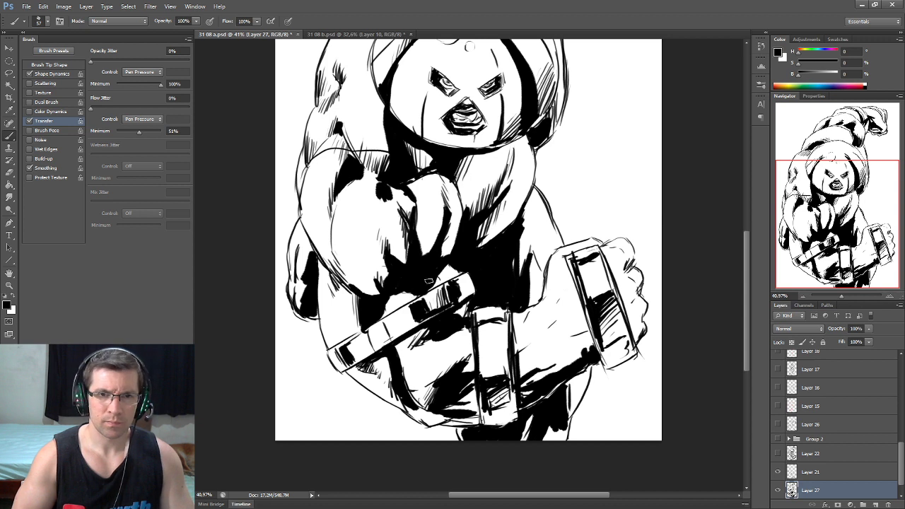
Step: Add hatch strokes on the arm and extend the shadow along its right edge
mouse_move(446, 222)
left_mouse_down()
mouse_move(423, 257)
mouse_move(419, 248)
left_mouse_up()
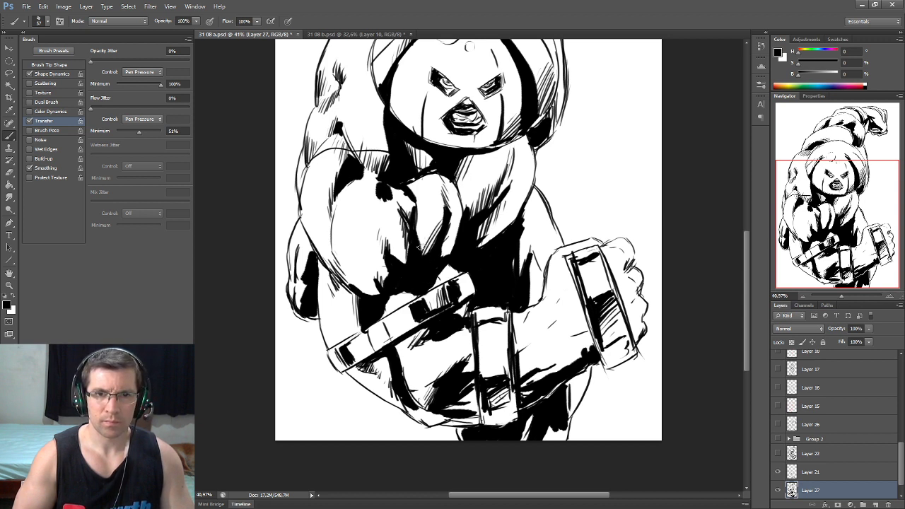
left_click_drag(424, 187, 387, 155)
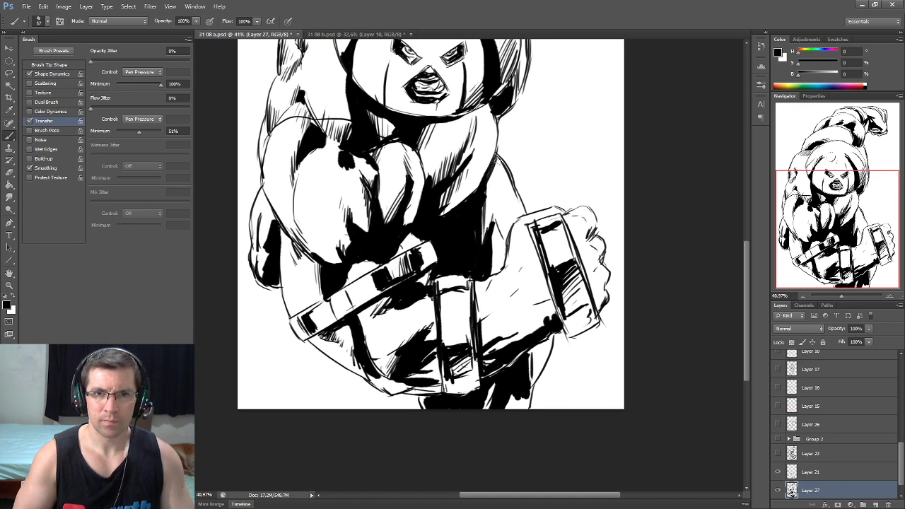
mouse_move(500, 179)
left_mouse_down()
mouse_move(479, 236)
mouse_move(495, 261)
left_mouse_up()
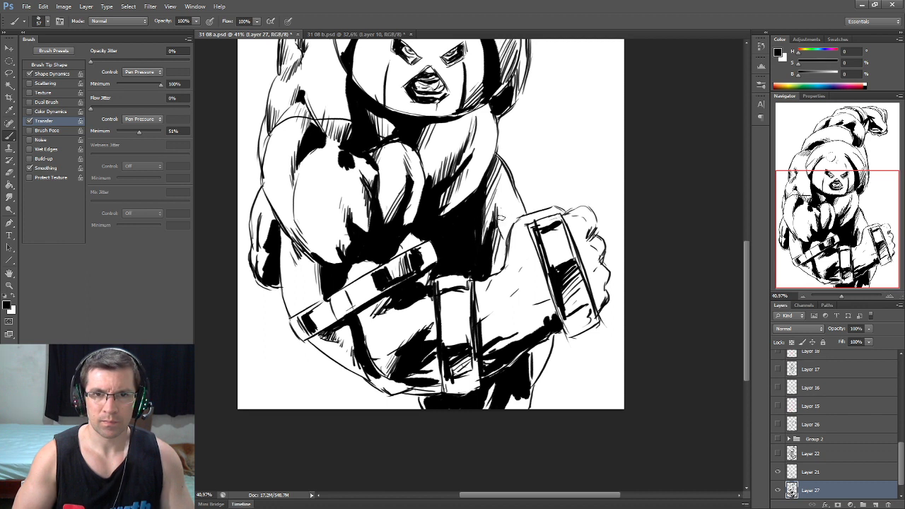
scroll(502, 221, "down", 2)
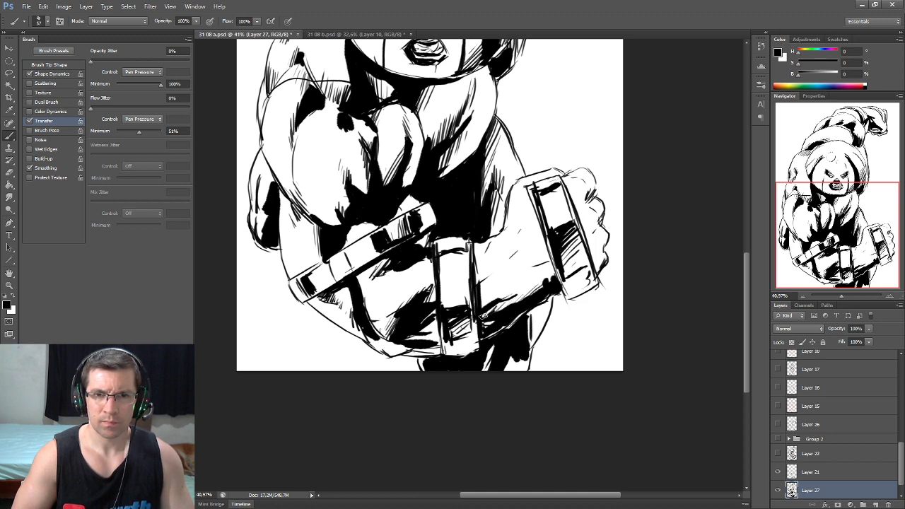
Step: Hatch the fist and the forearm below it
left_click_drag(409, 344, 401, 349)
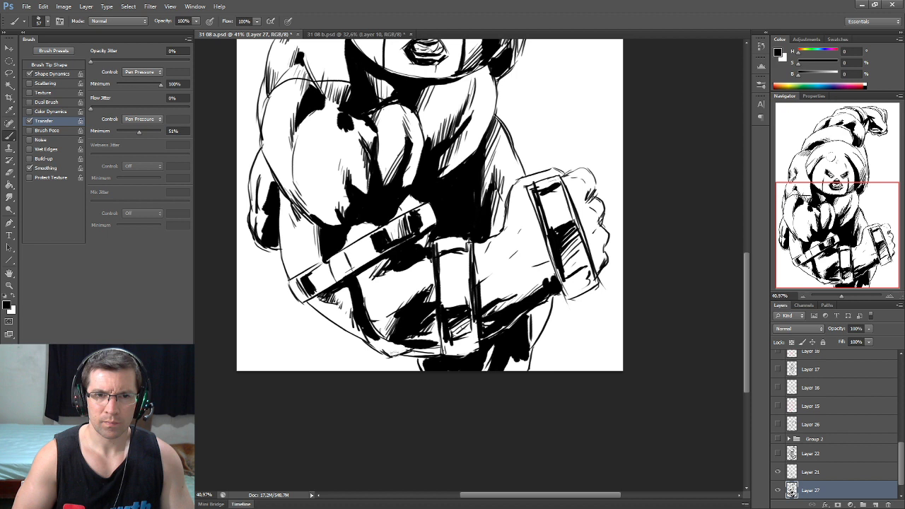
left_click_drag(526, 324, 529, 341)
left_click_drag(539, 300, 521, 348)
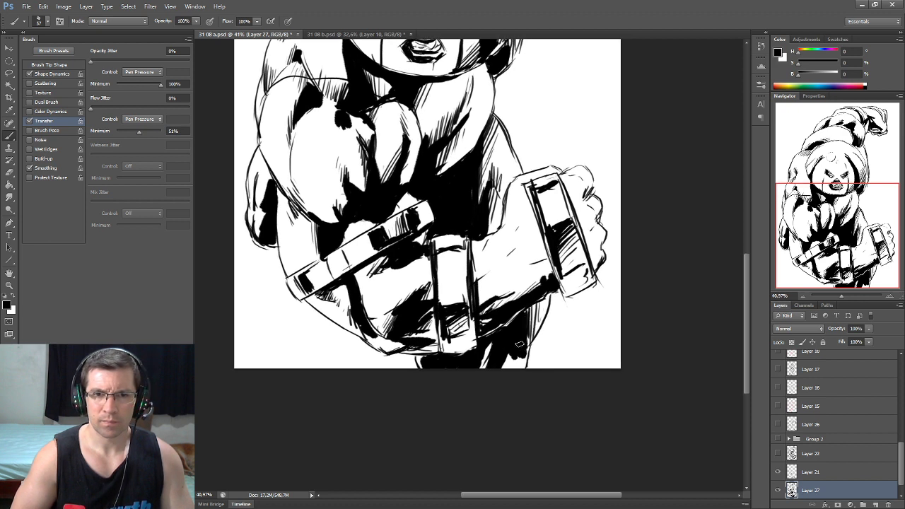
scroll(595, 258, "right", 1)
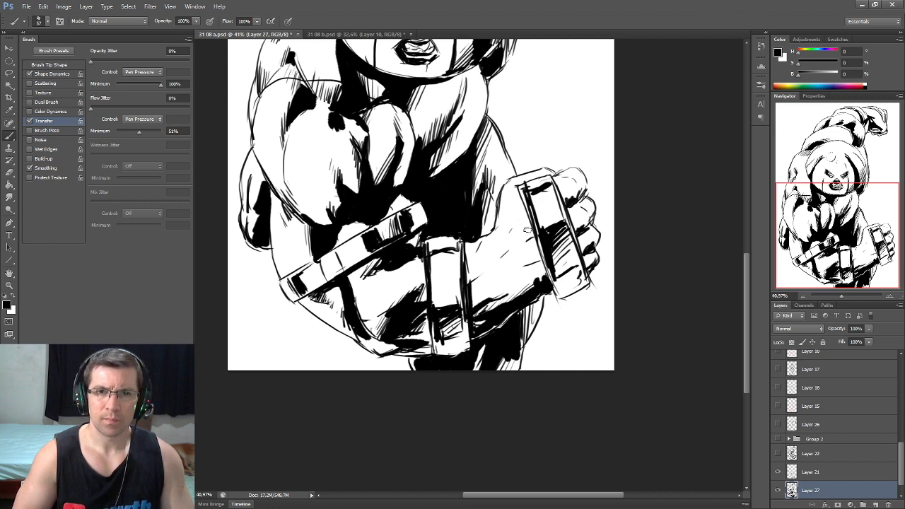
left_click_drag(542, 255, 515, 267)
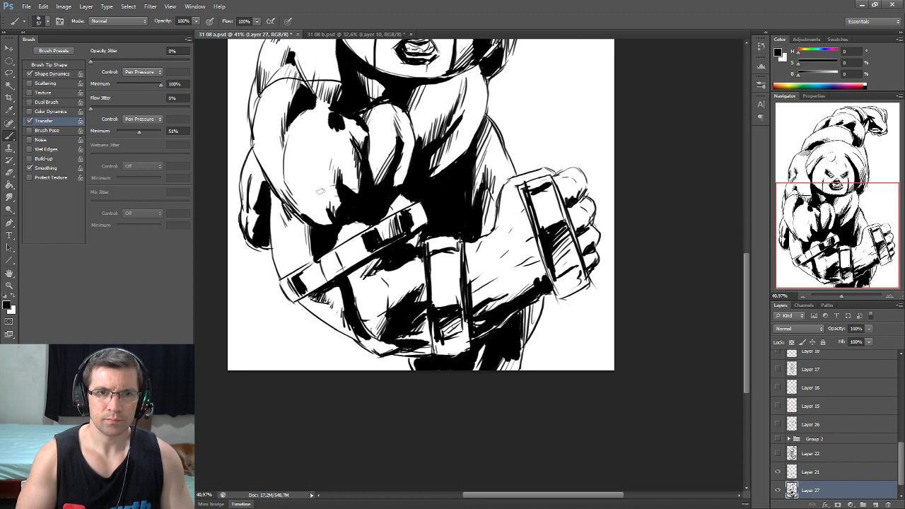
Step: Add a short dark stroke over the top fist, then zoom out to check the figure
left_click_drag(289, 125, 305, 183)
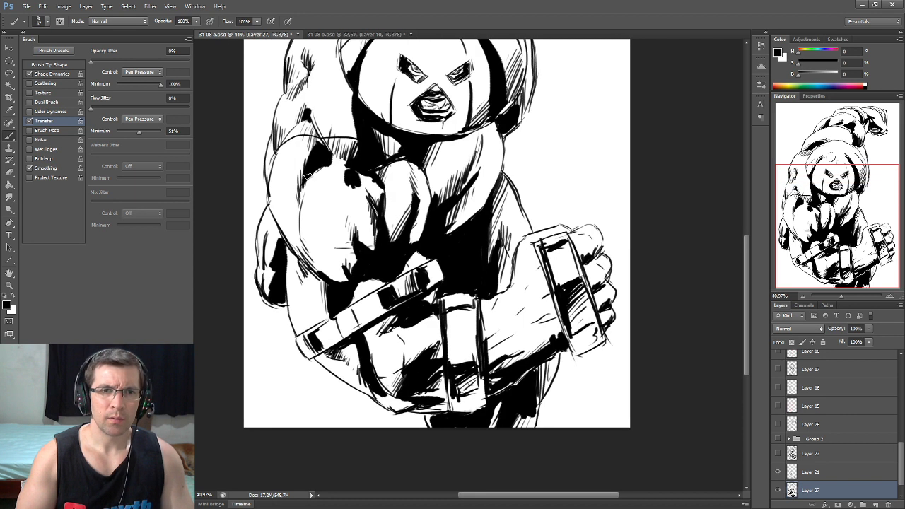
left_click_drag(363, 93, 335, 200)
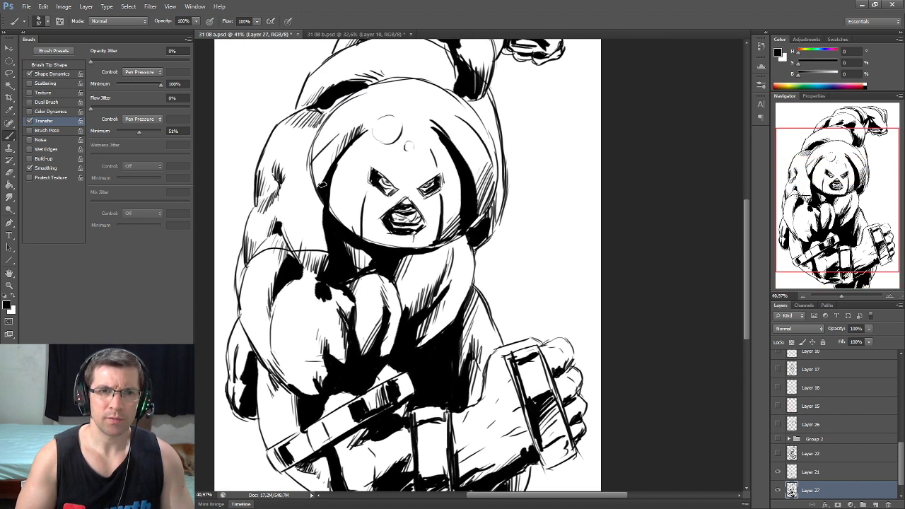
left_click_drag(346, 151, 343, 222)
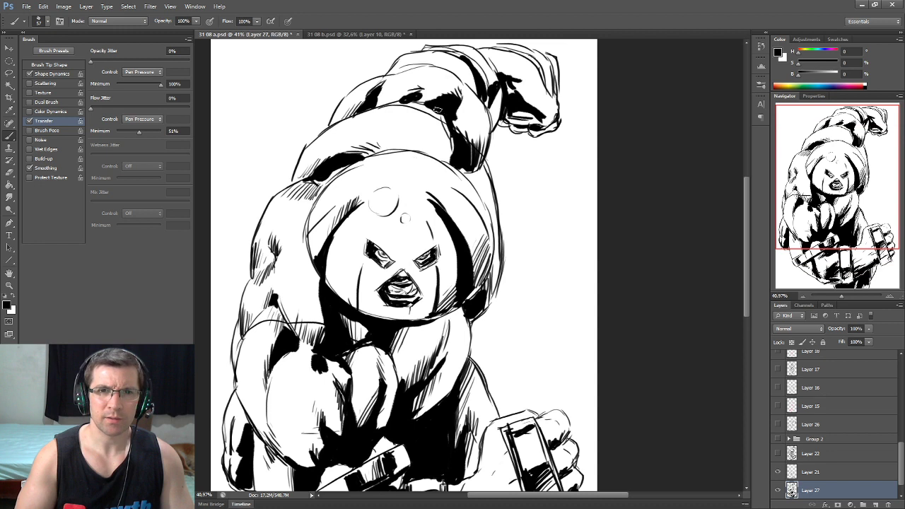
left_click_drag(444, 130, 422, 200)
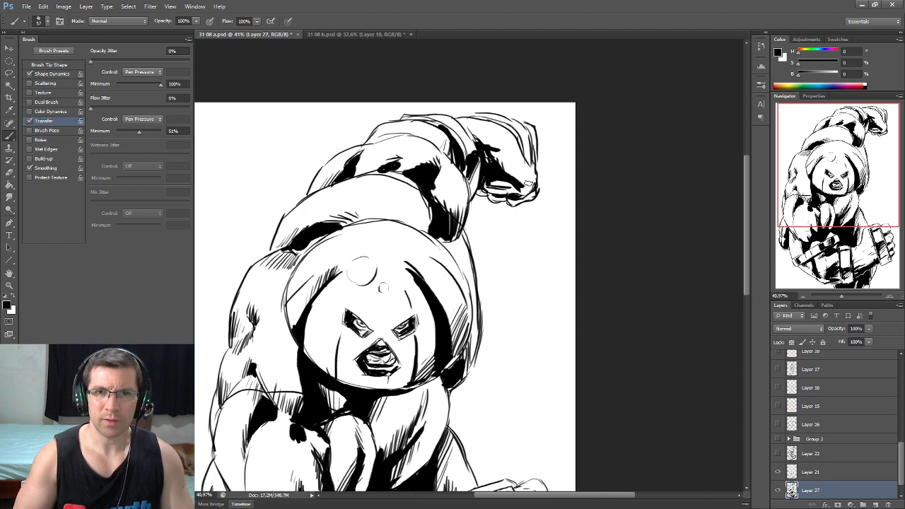
left_click_drag(509, 144, 520, 161)
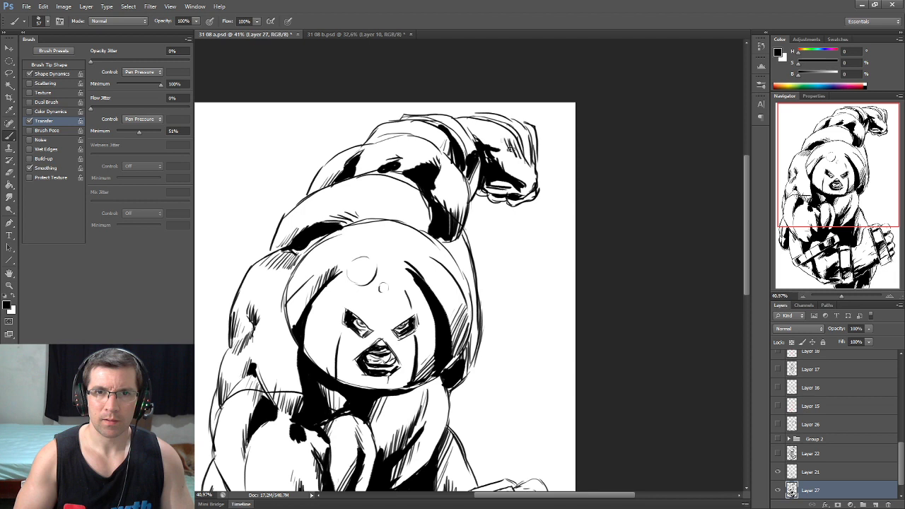
scroll(495, 156, "down", 3)
scroll(471, 172, "down", 2)
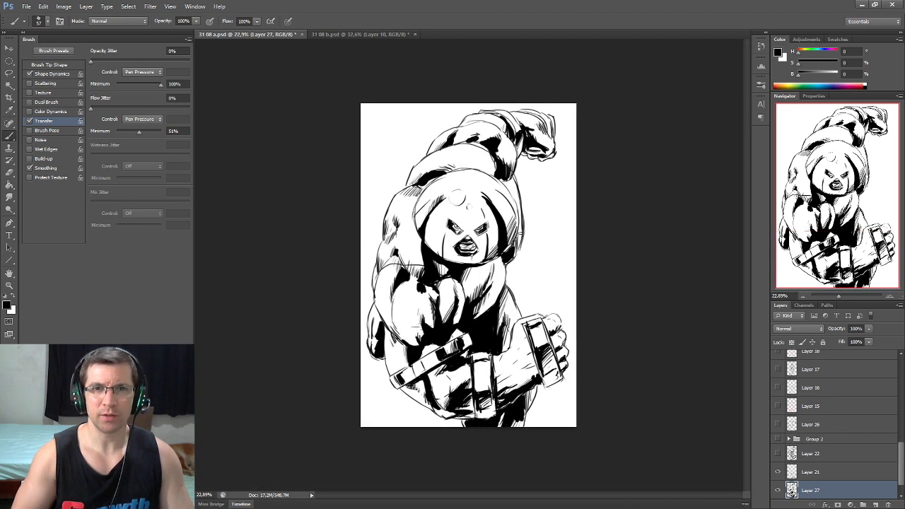
Step: Fill the shadow on the raised arm and hatch the left arm
scroll(470, 172, "up", 3)
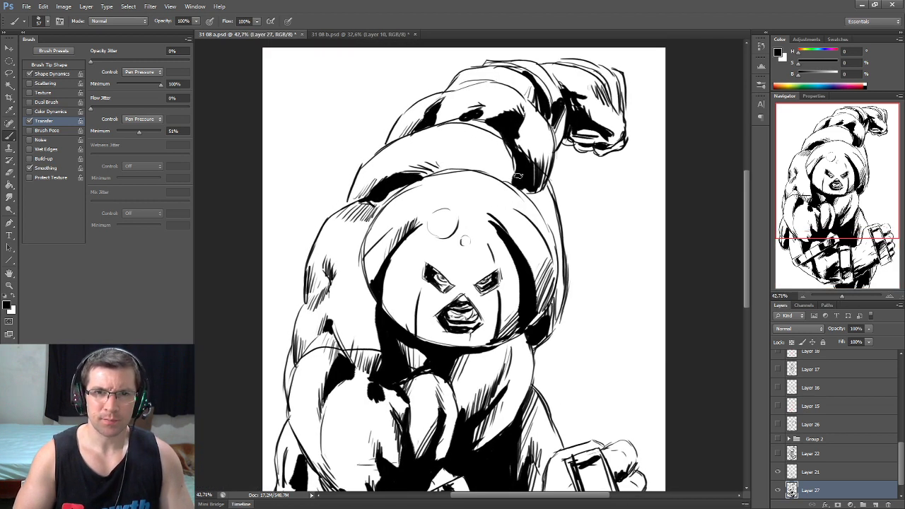
left_click_drag(515, 176, 499, 168)
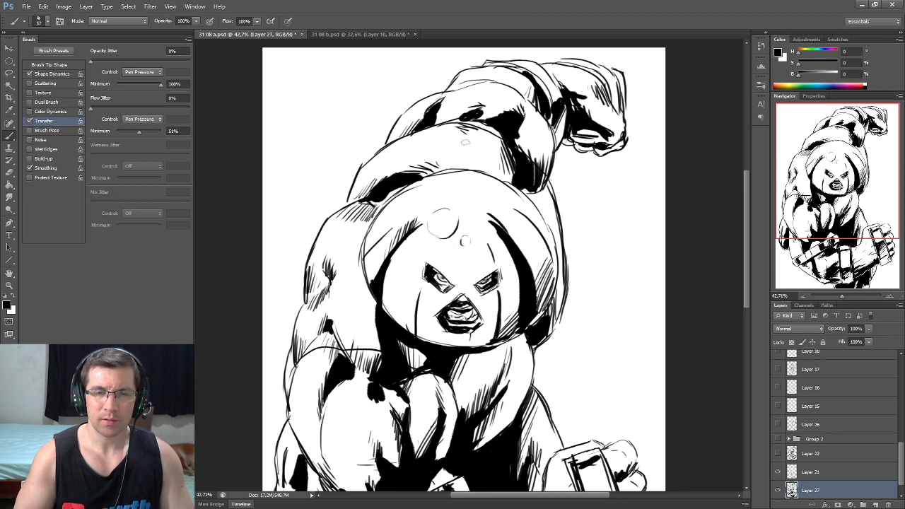
left_click_drag(398, 263, 472, 189)
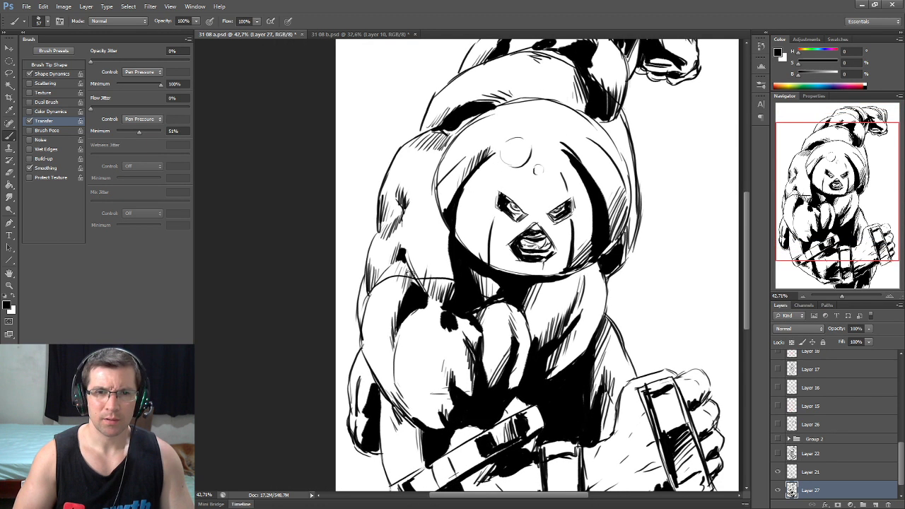
left_click_drag(367, 291, 398, 269)
left_click_drag(388, 280, 452, 272)
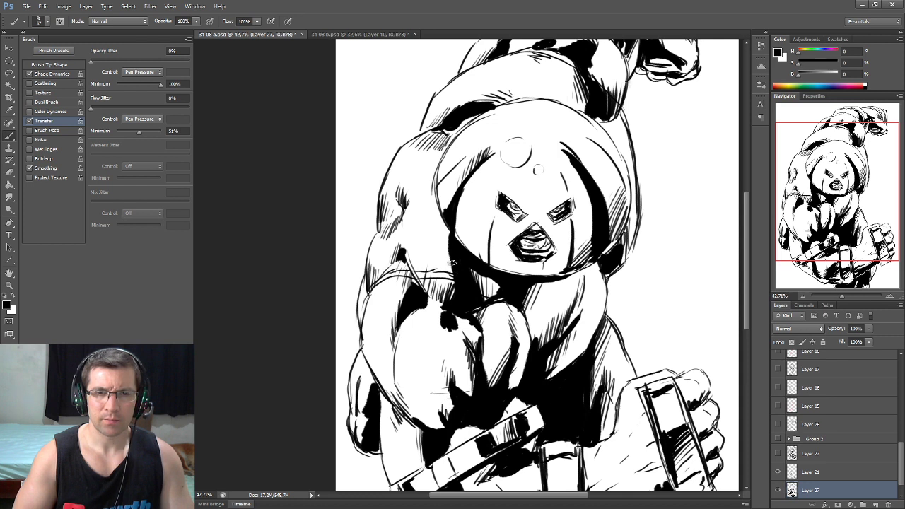
Step: Add further hatch strokes to the left arm after checking the fist
left_click_drag(444, 229, 408, 192)
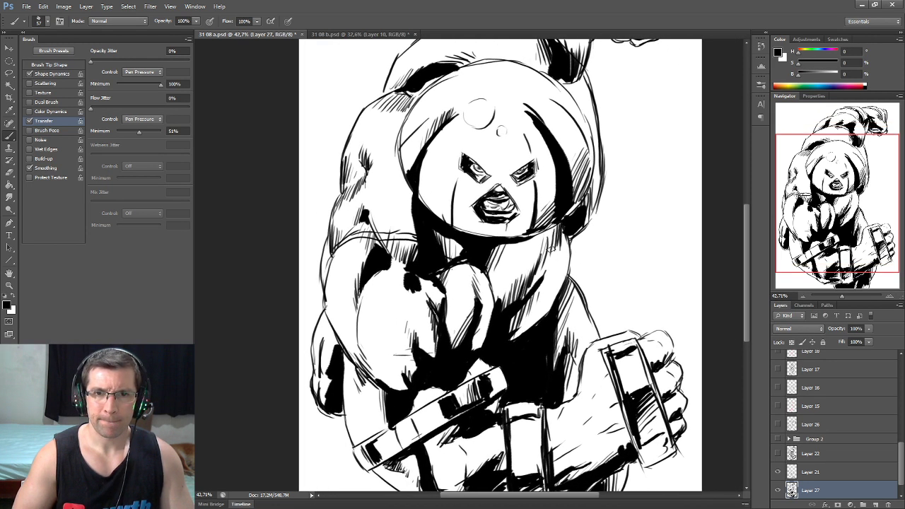
left_click_drag(565, 275, 553, 215)
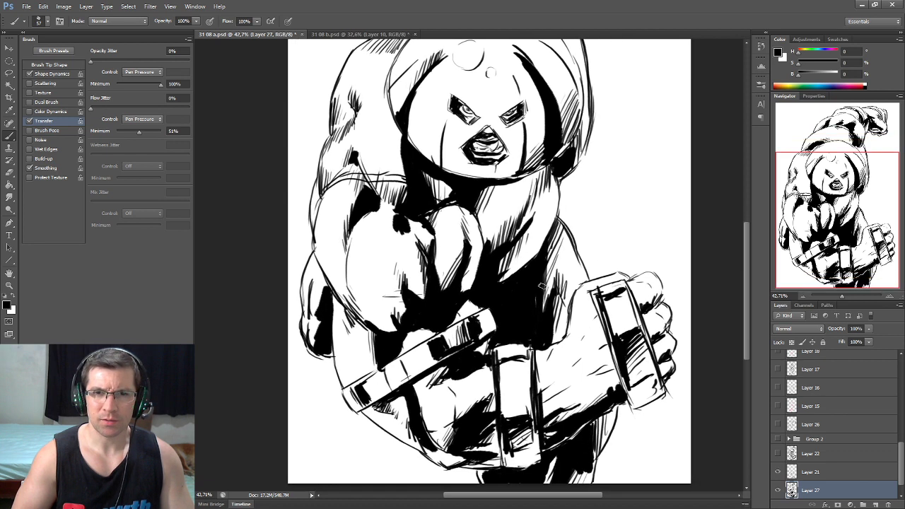
left_click_drag(538, 300, 524, 233)
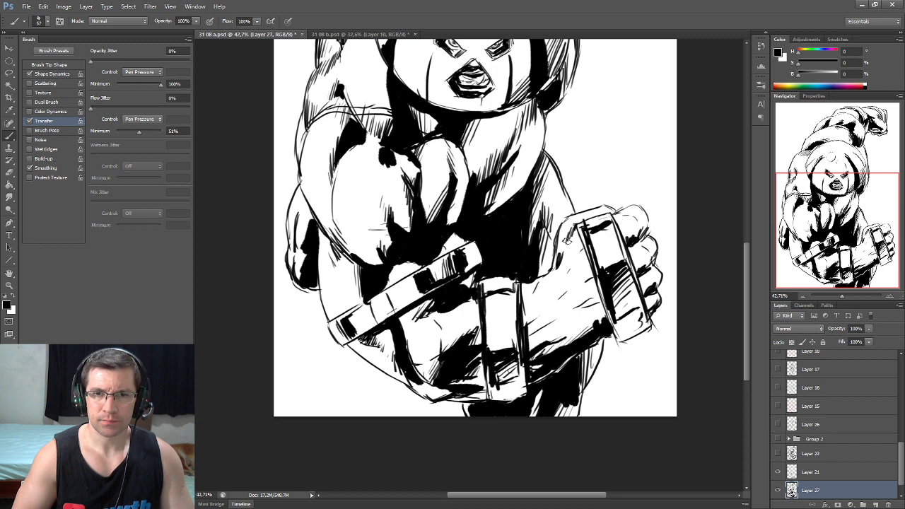
left_click_drag(566, 240, 601, 201)
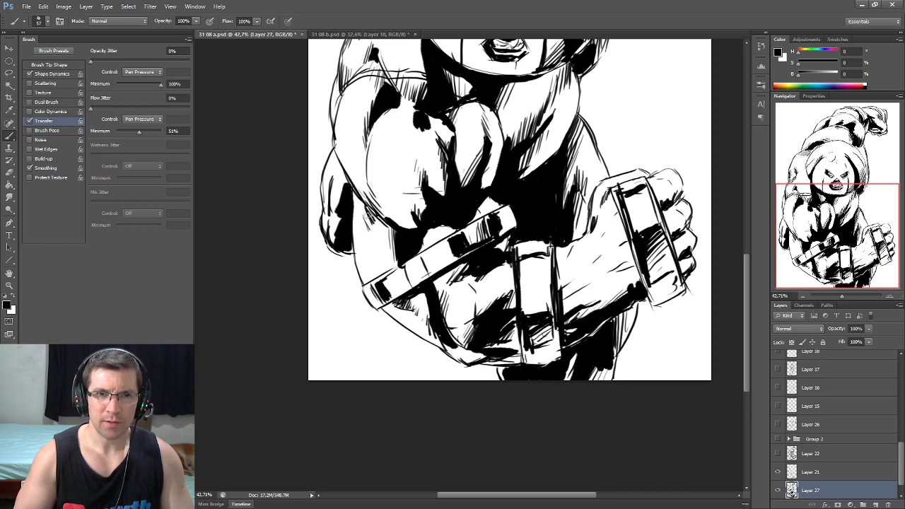
left_click_drag(370, 224, 365, 238)
Step: Pan up to the head and zoom out to view the whole drawing
left_click_drag(343, 195, 345, 198)
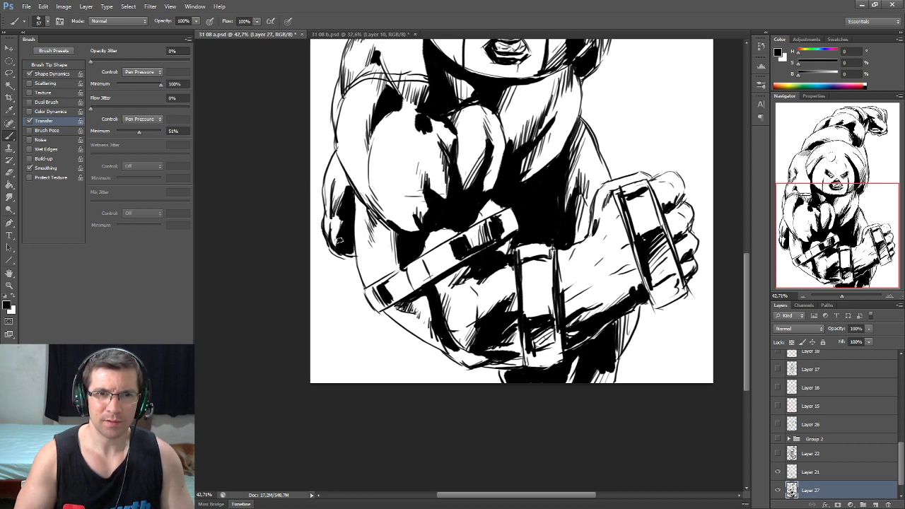
left_click_drag(342, 145, 354, 198)
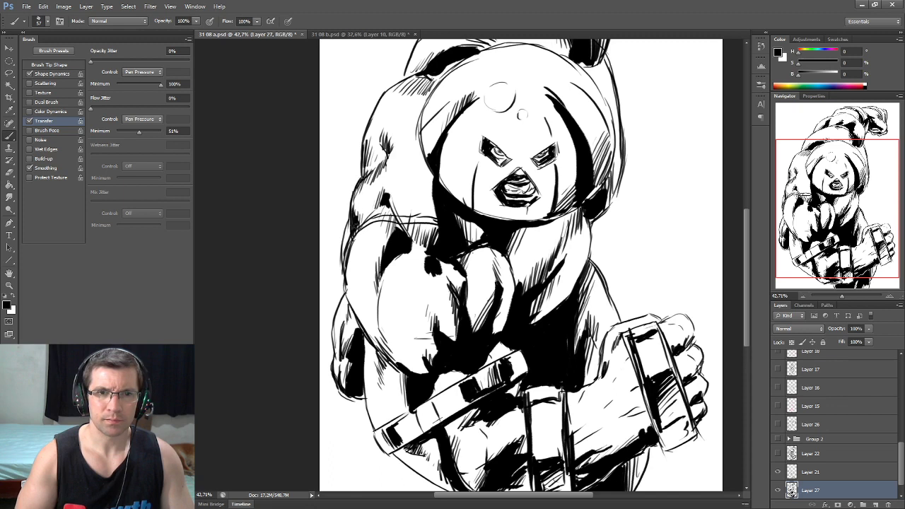
left_click_drag(376, 163, 368, 201)
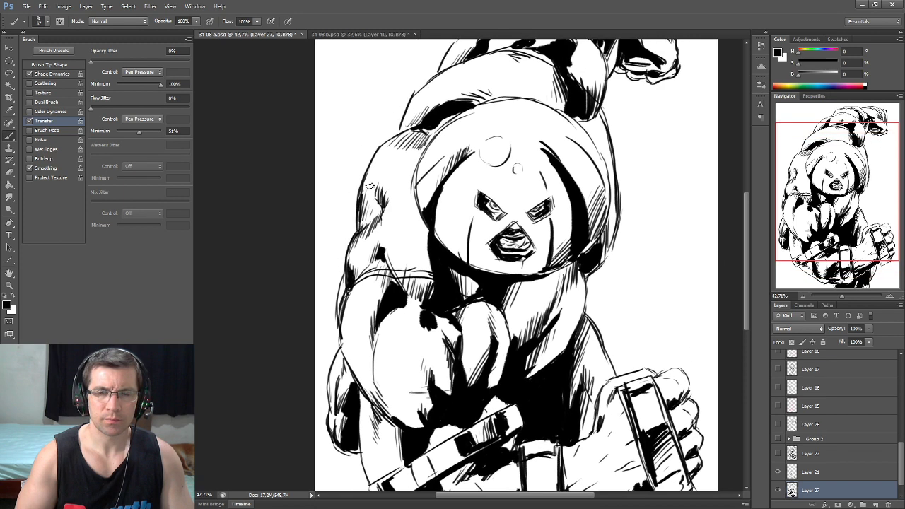
scroll(367, 189, "down", 2)
scroll(367, 189, "down", 2)
scroll(367, 189, "down", 1)
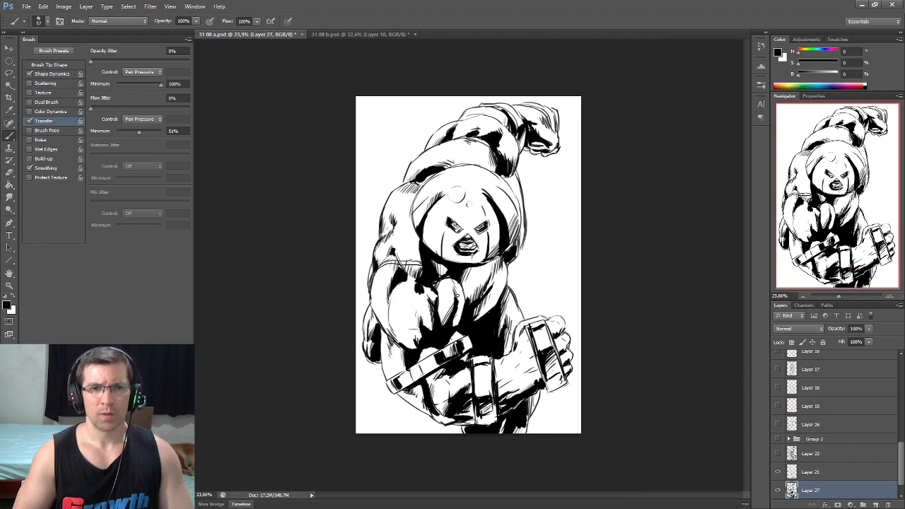
Step: Paint a small black ink mark on the clenched fist, then pan back to the head
scroll(384, 245, "up", 2)
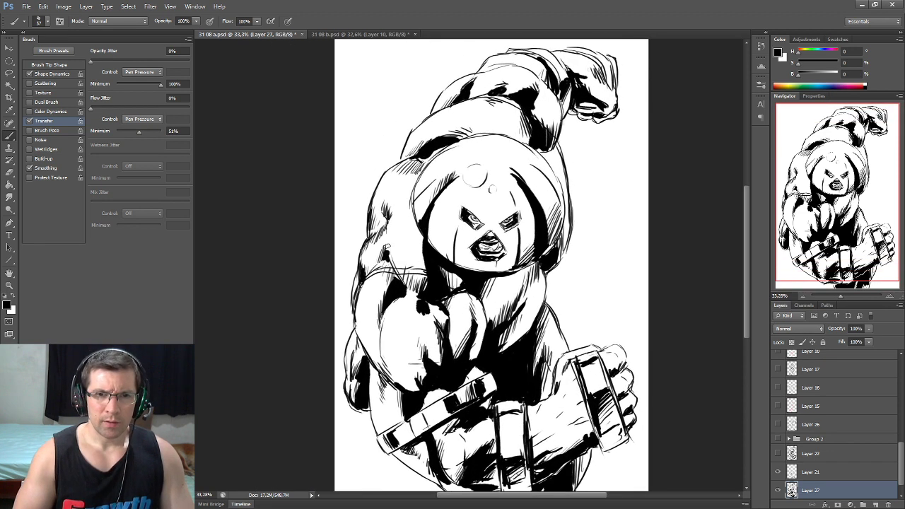
left_click_drag(427, 404, 404, 326)
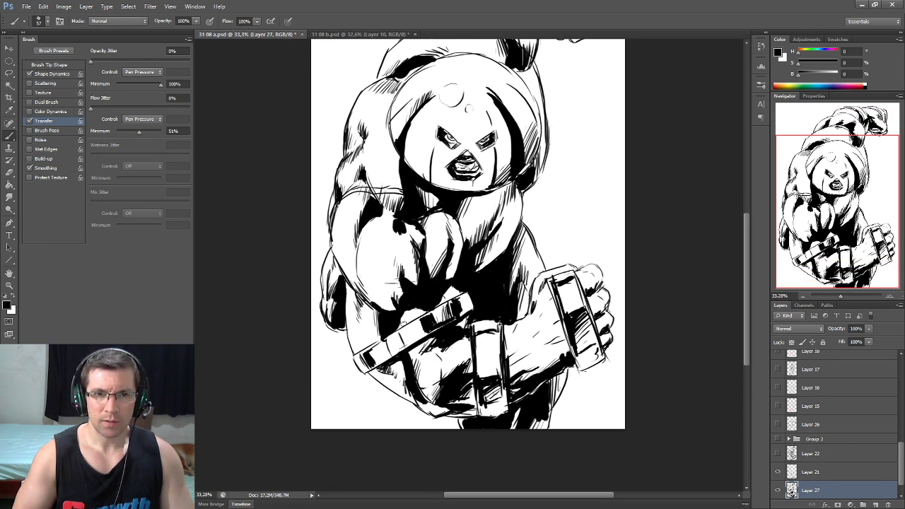
scroll(495, 311, "down", 3)
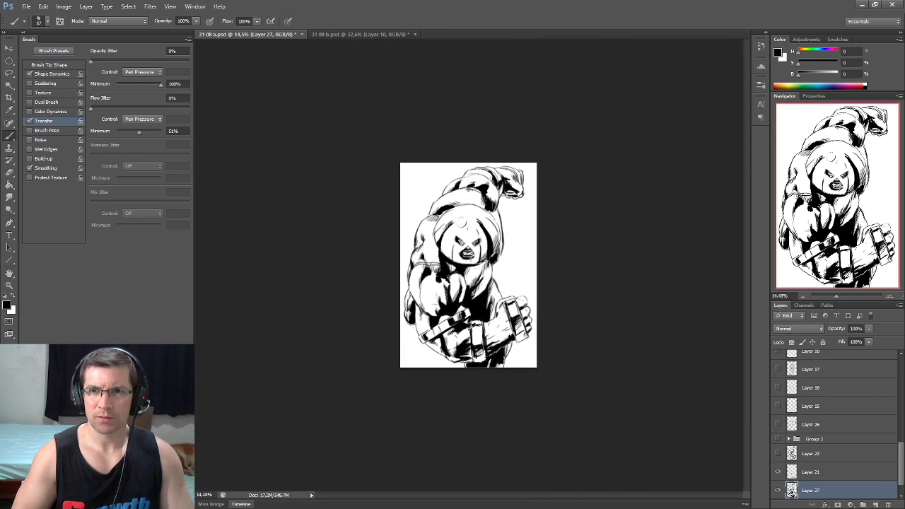
scroll(552, 299, "up", 3)
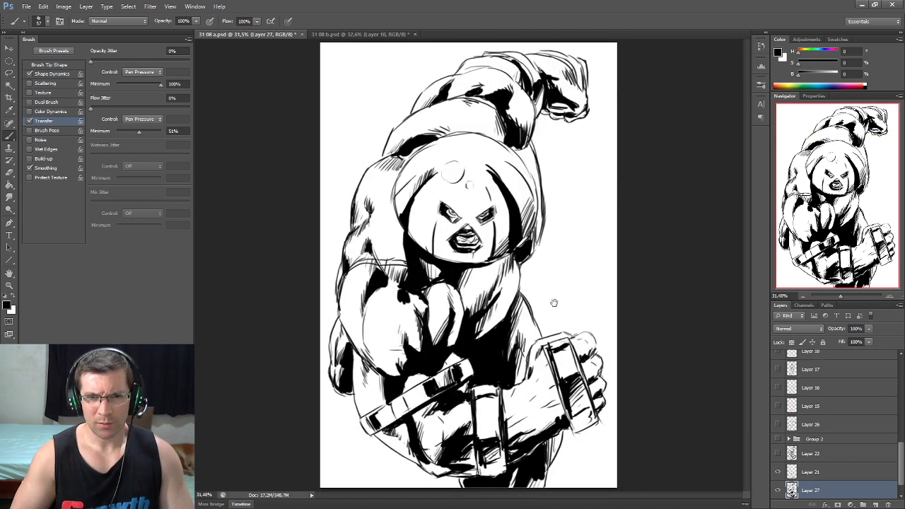
scroll(484, 360, "up", 1)
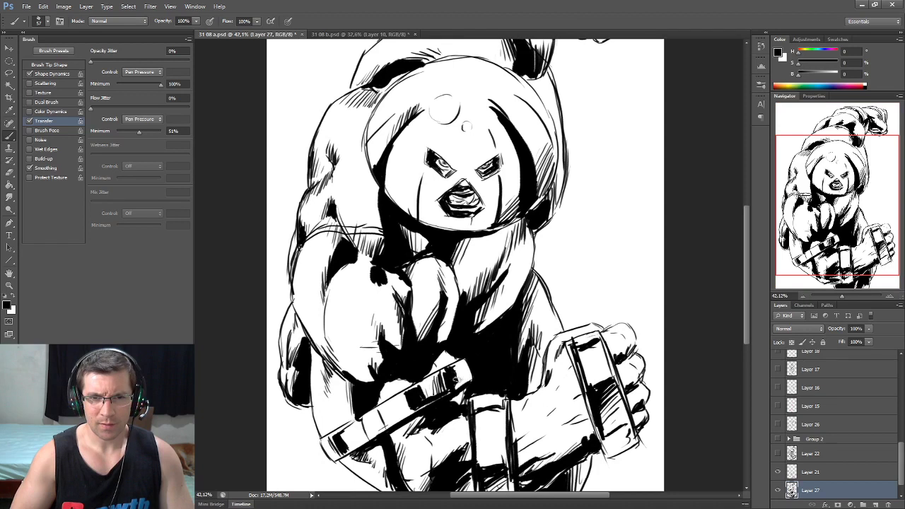
left_click_drag(441, 377, 456, 368)
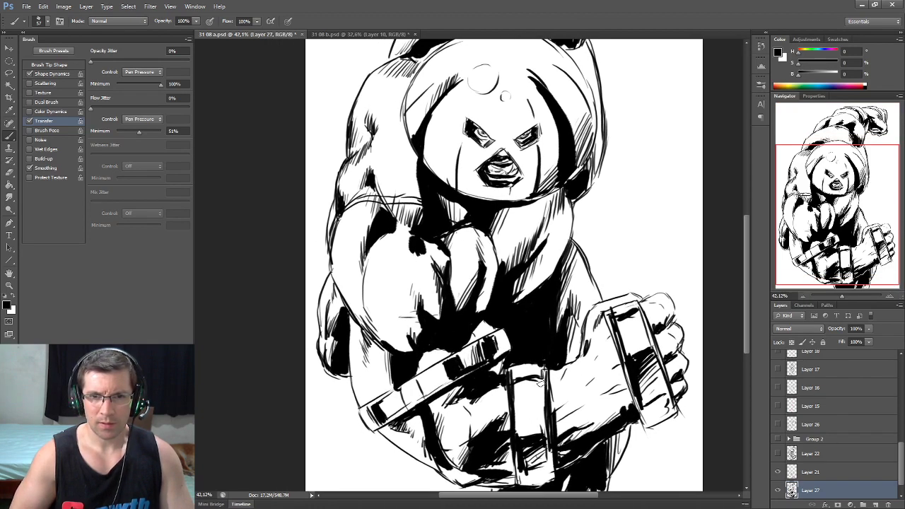
scroll(589, 379, "right", 2)
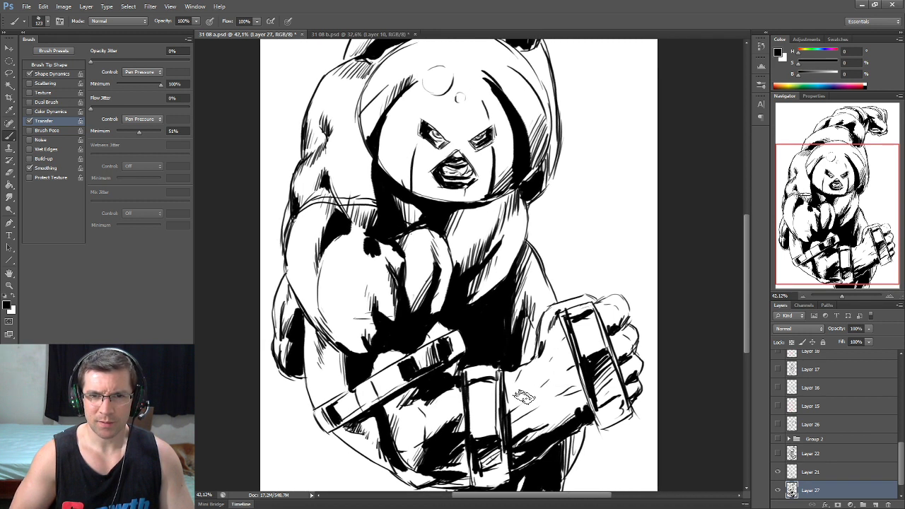
left_click_drag(536, 389, 557, 382)
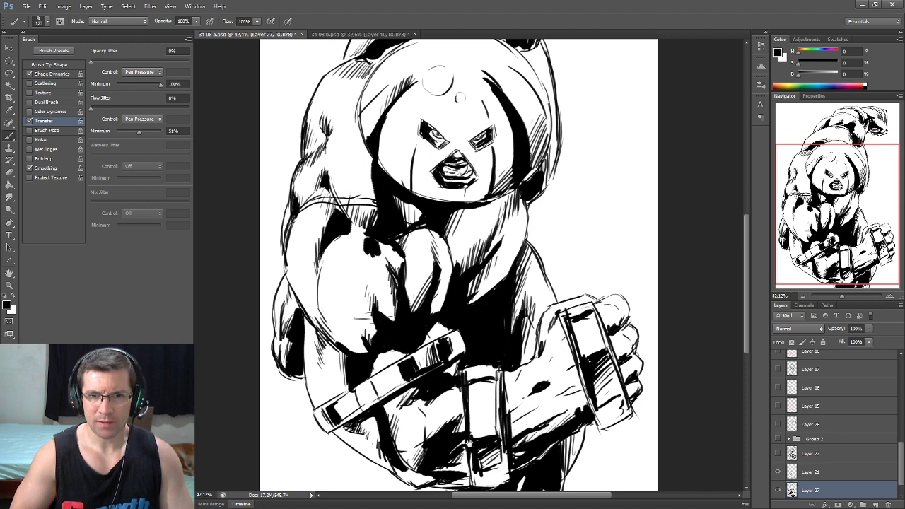
scroll(523, 427, "down", 2)
scroll(523, 427, "left", 1)
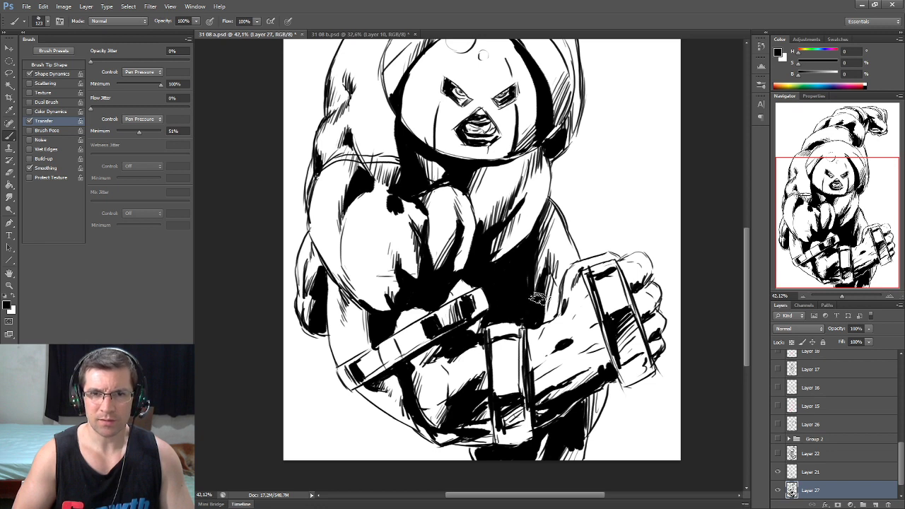
left_click_drag(495, 179, 488, 221)
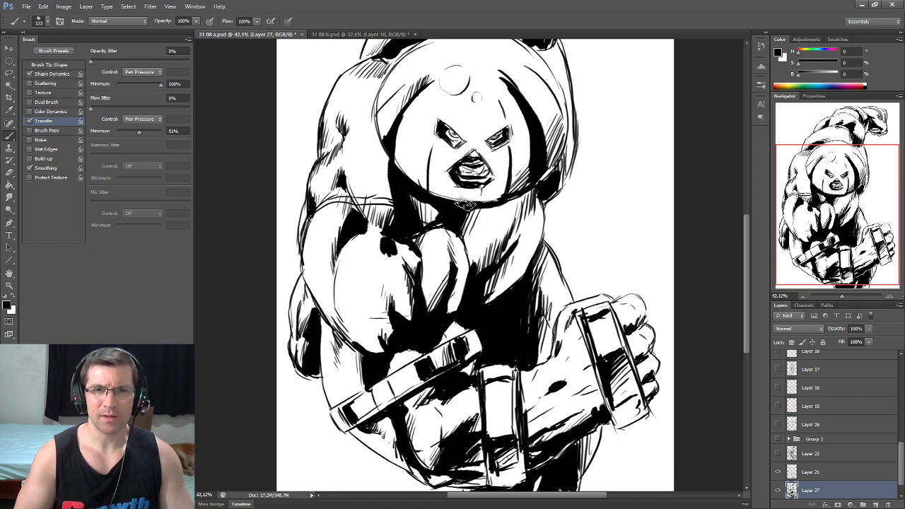
left_click_drag(410, 224, 433, 282)
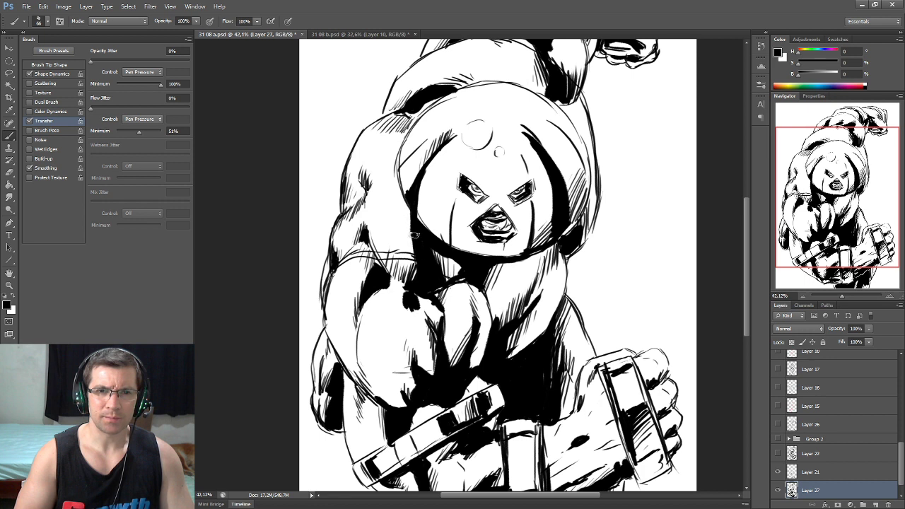
Step: Ink a dark edge along the masked head's lower contour, then zoom out to review the figure
mouse_move(408, 234)
left_mouse_down()
mouse_move(404, 219)
mouse_move(413, 234)
left_mouse_up()
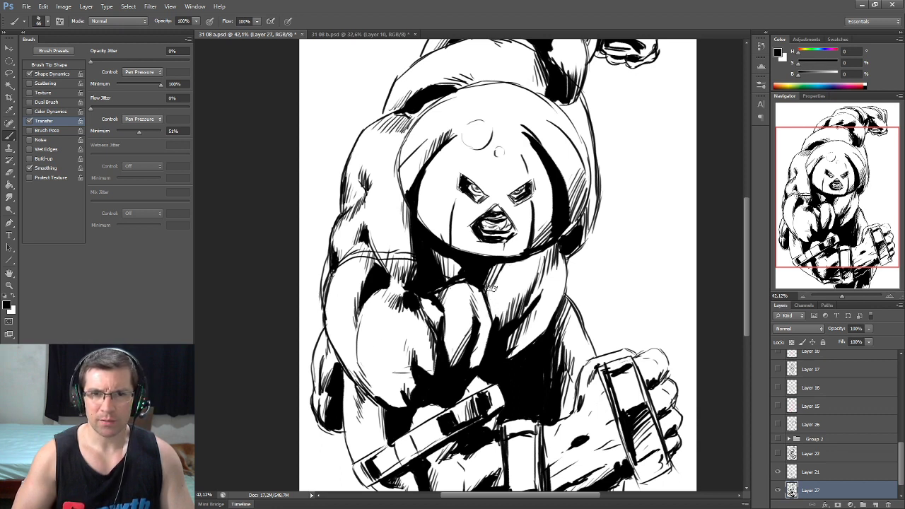
left_click_drag(505, 248, 499, 309)
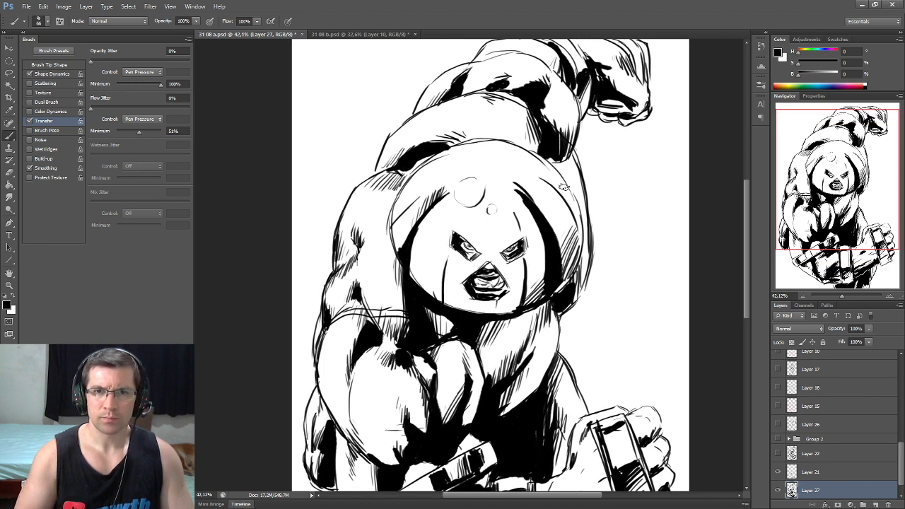
left_click_drag(538, 215, 535, 211)
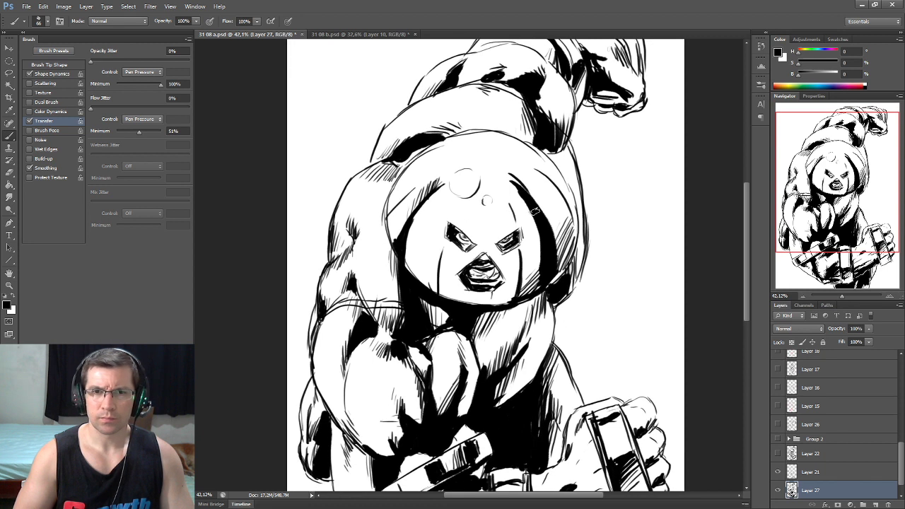
scroll(545, 267, "down", 1)
scroll(541, 279, "down", 2)
scroll(538, 294, "down", 1)
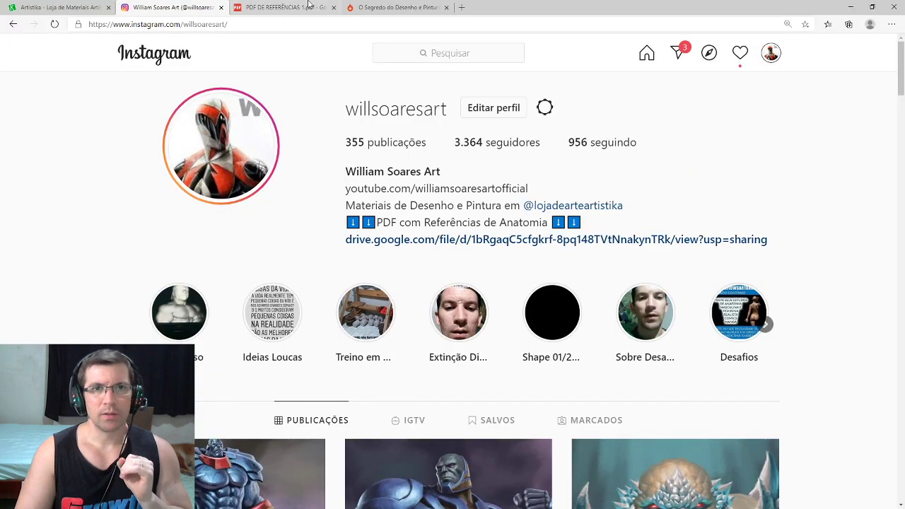
Step: Switch to the Hotmart 'O Segredo do Desenho e Pintura' course page and scroll through its modules
left_click(399, 7)
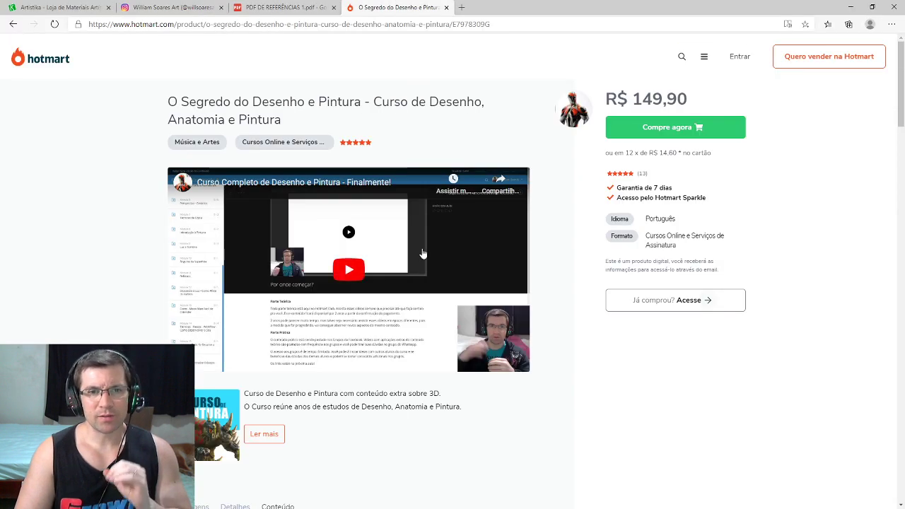
scroll(574, 291, "down", 4)
scroll(574, 291, "down", 6)
scroll(375, 299, "down", 2)
scroll(317, 299, "down", 2)
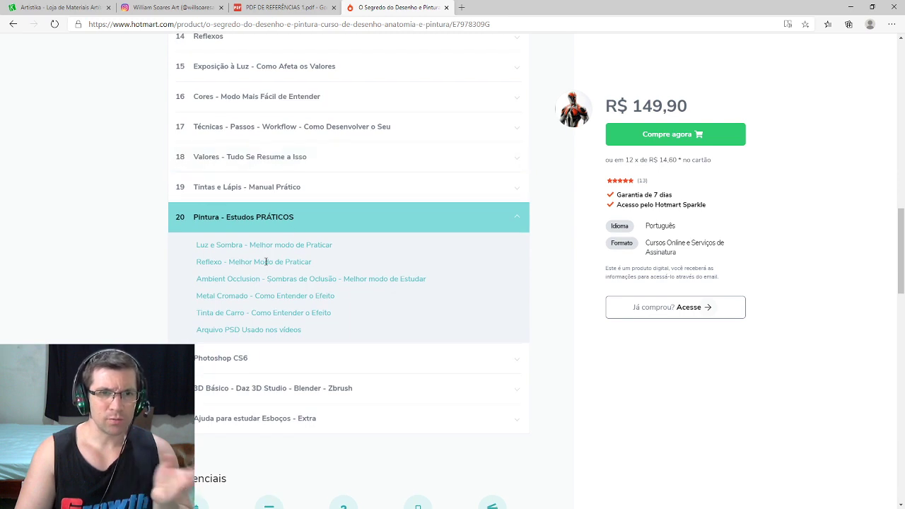
Step: Collapse module 20's lesson list and scroll back to the top of the page
left_click(337, 225)
scroll(347, 251, "up", 1)
scroll(361, 268, "up", 3)
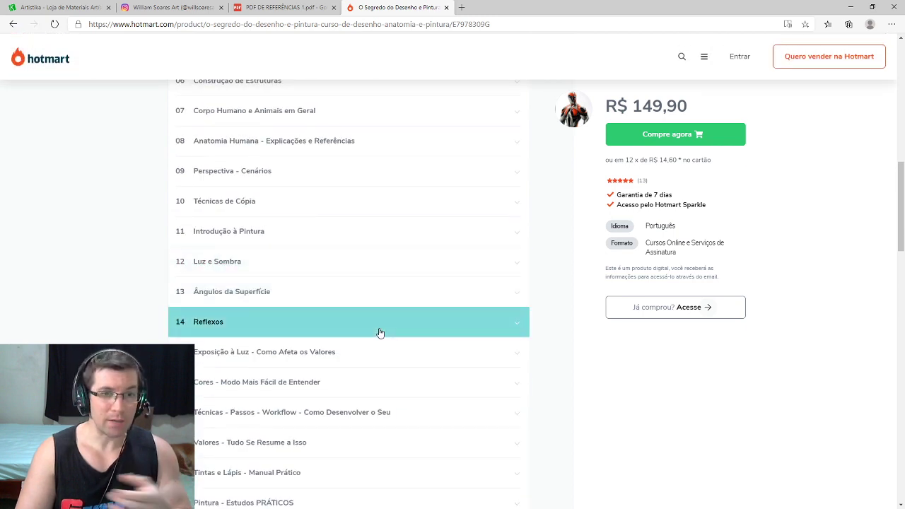
scroll(385, 342, "up", 1)
scroll(382, 403, "up", 3)
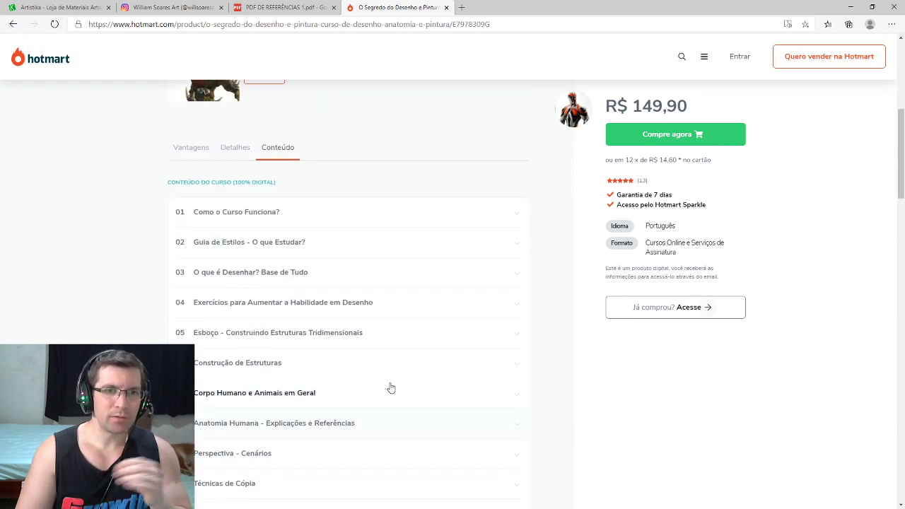
scroll(353, 361, "down", 2)
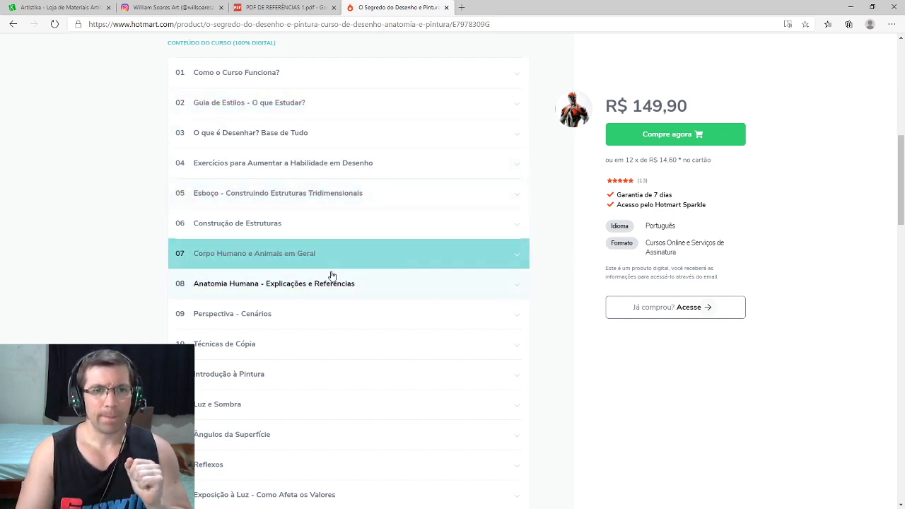
scroll(360, 247, "up", 2)
scroll(359, 246, "up", 5)
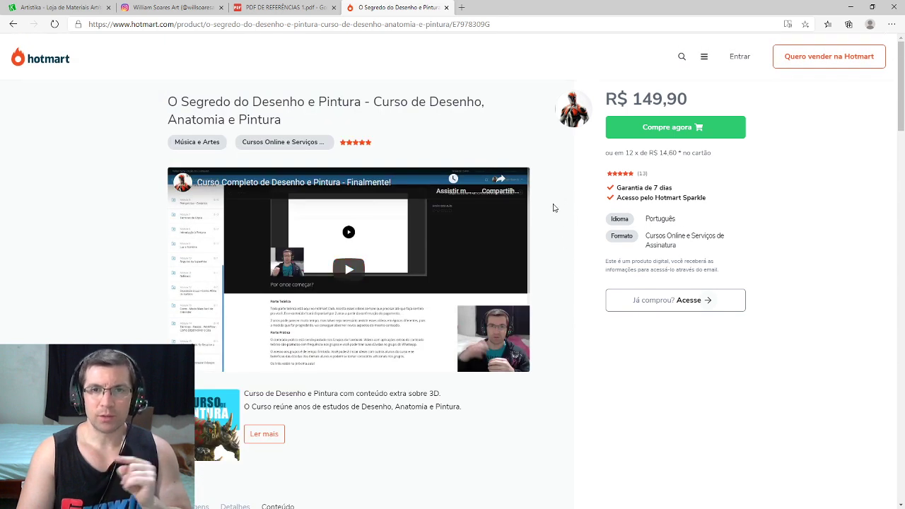